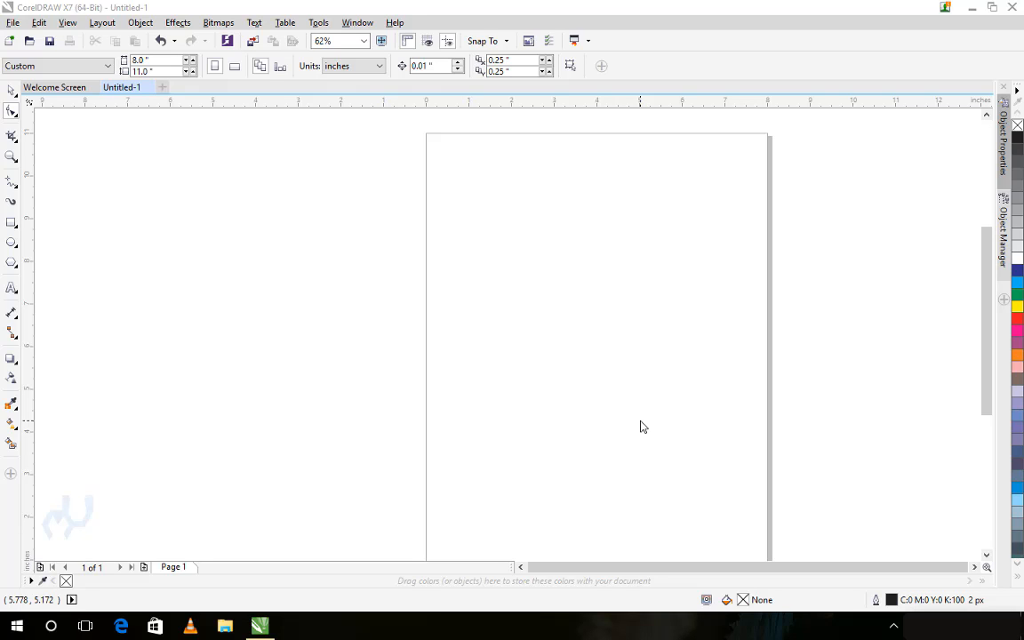
click(18, 121)
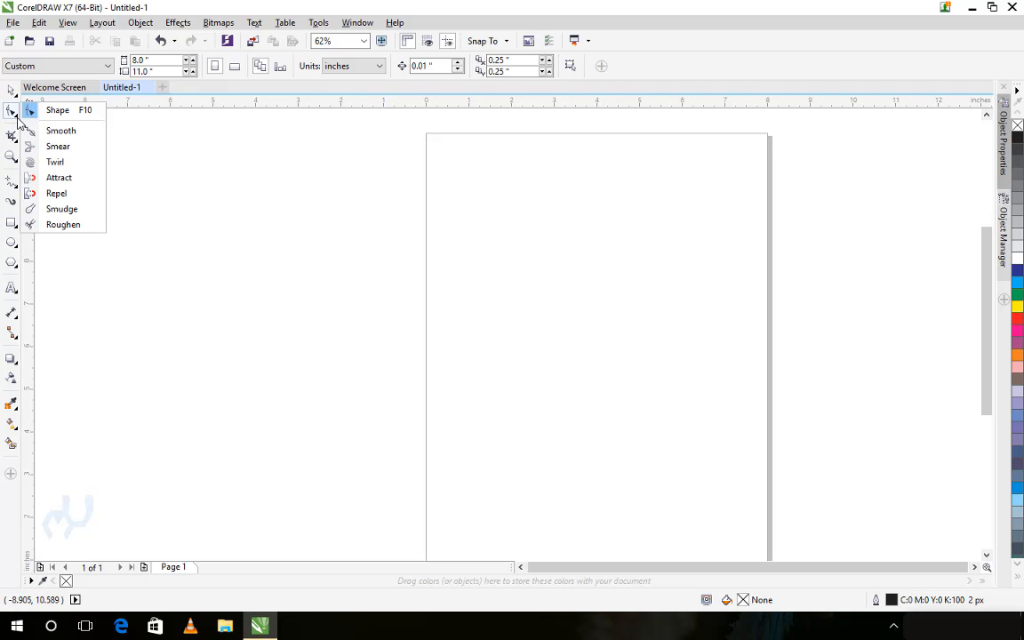
click(77, 133)
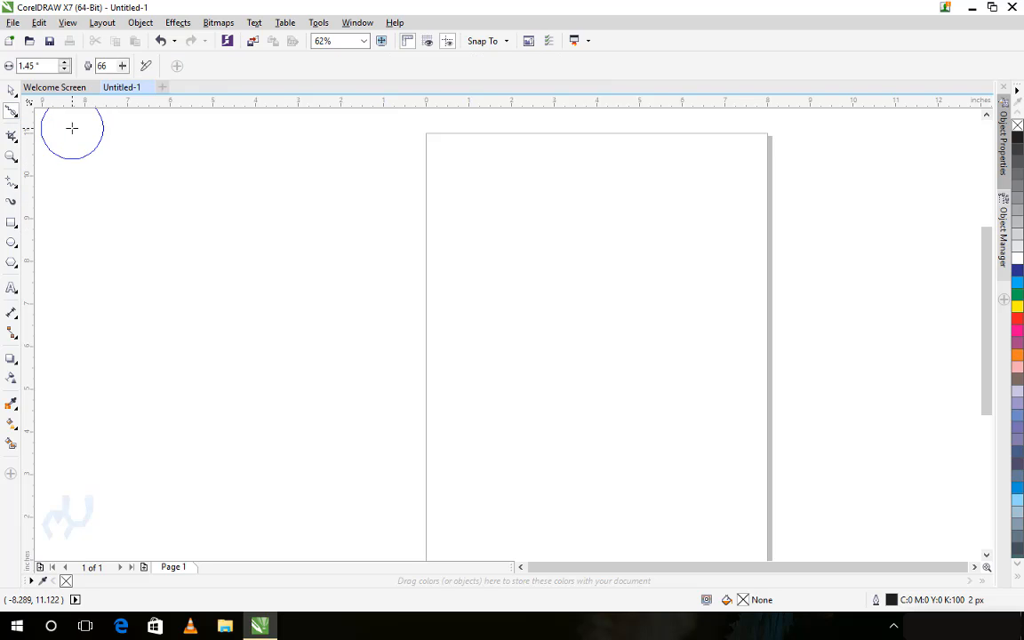
click(18, 115)
click(35, 112)
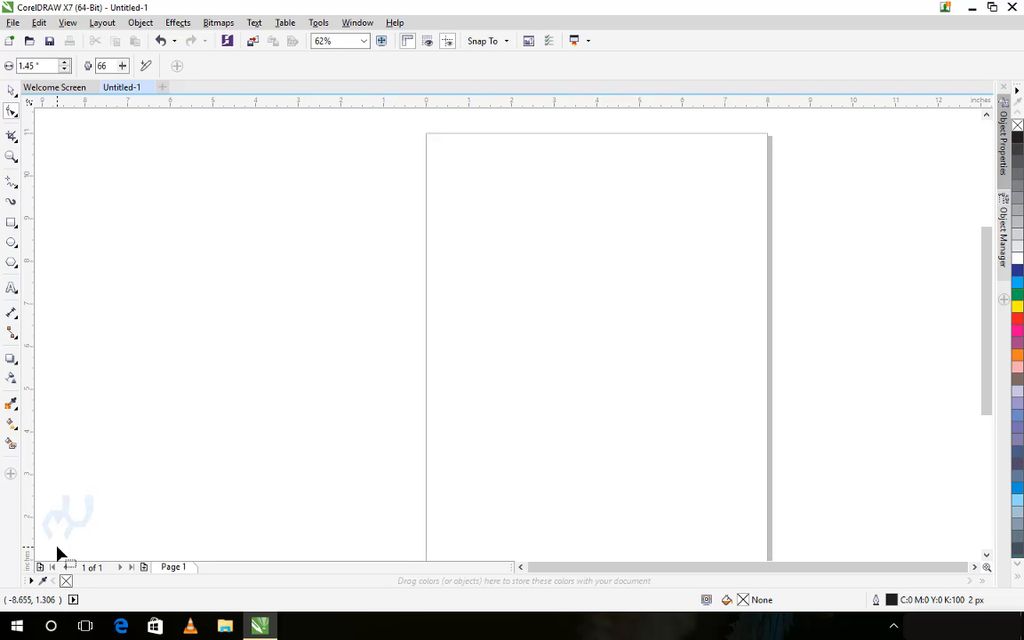
Step: Draw two stacked rectangles across the page's left edge: about 5.68 × 3.3 in filled dark blue, and about 5.68 × 2.75 in filled cyan below
click(11, 223)
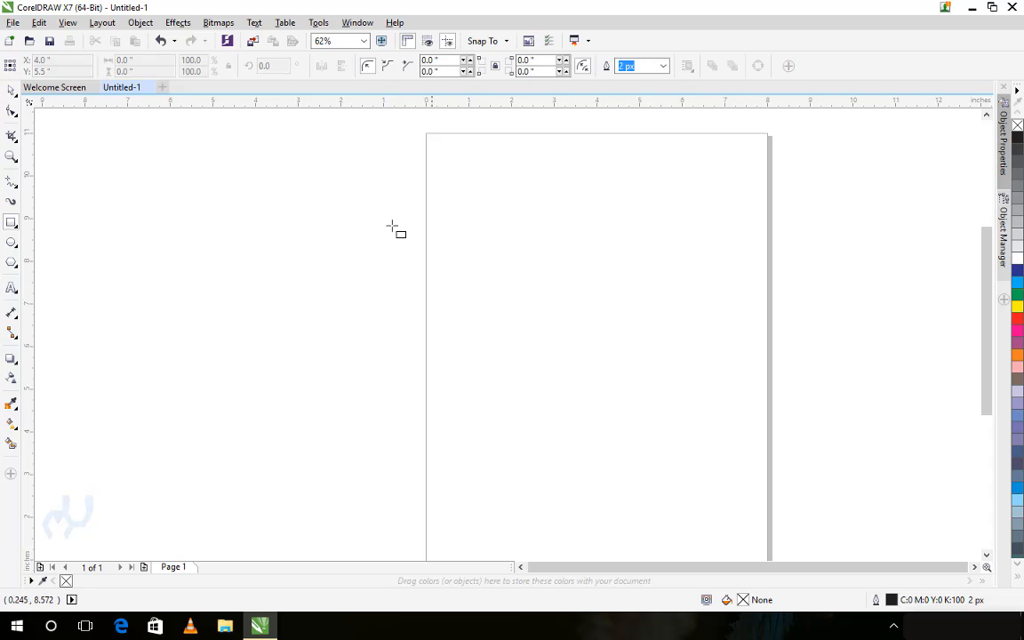
drag(327, 208, 572, 348)
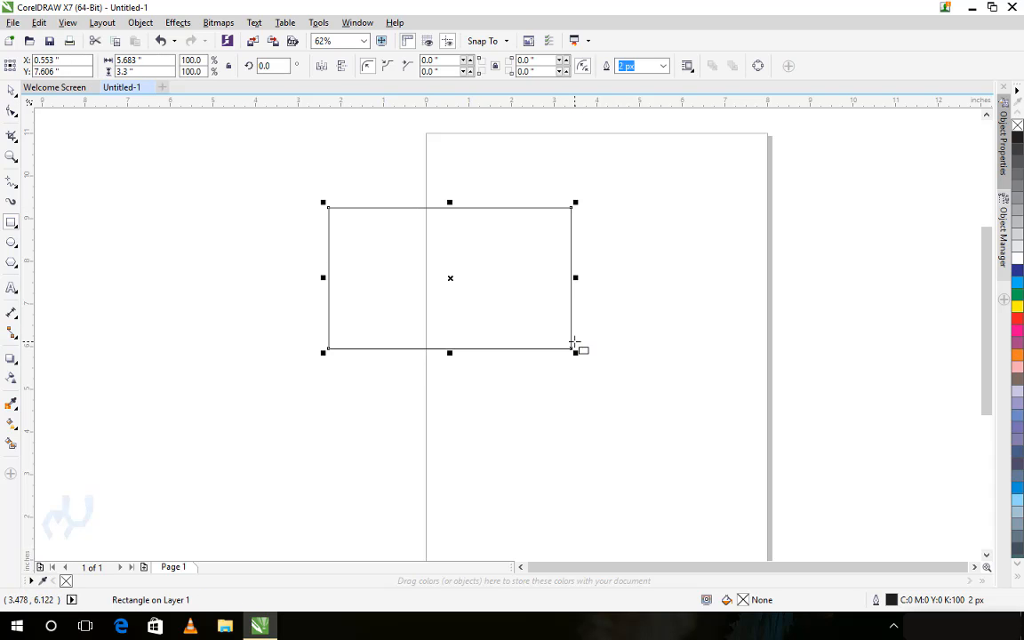
click(1017, 272)
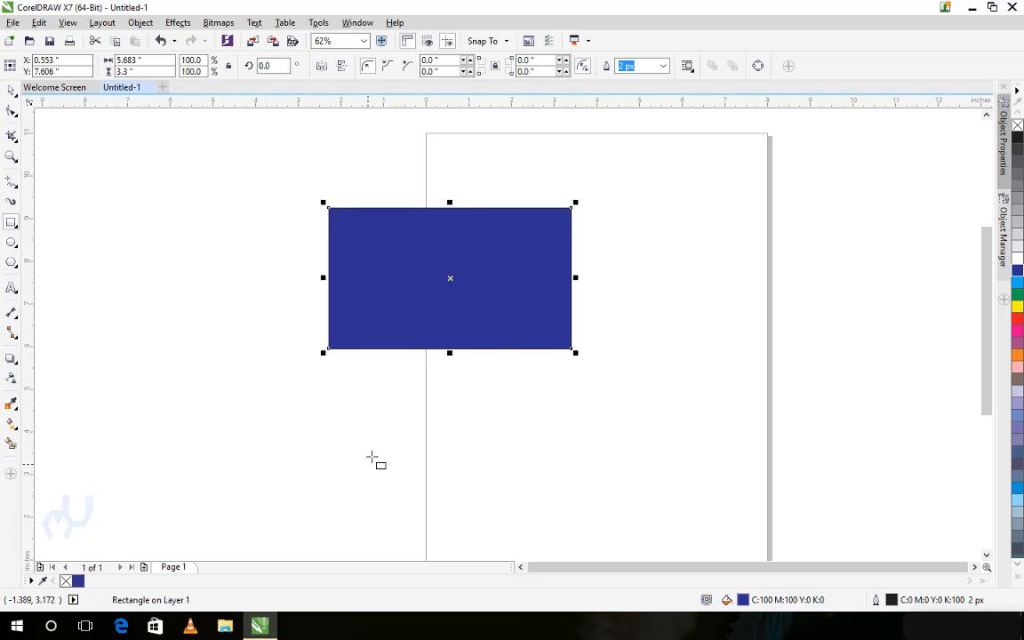
drag(328, 372, 571, 489)
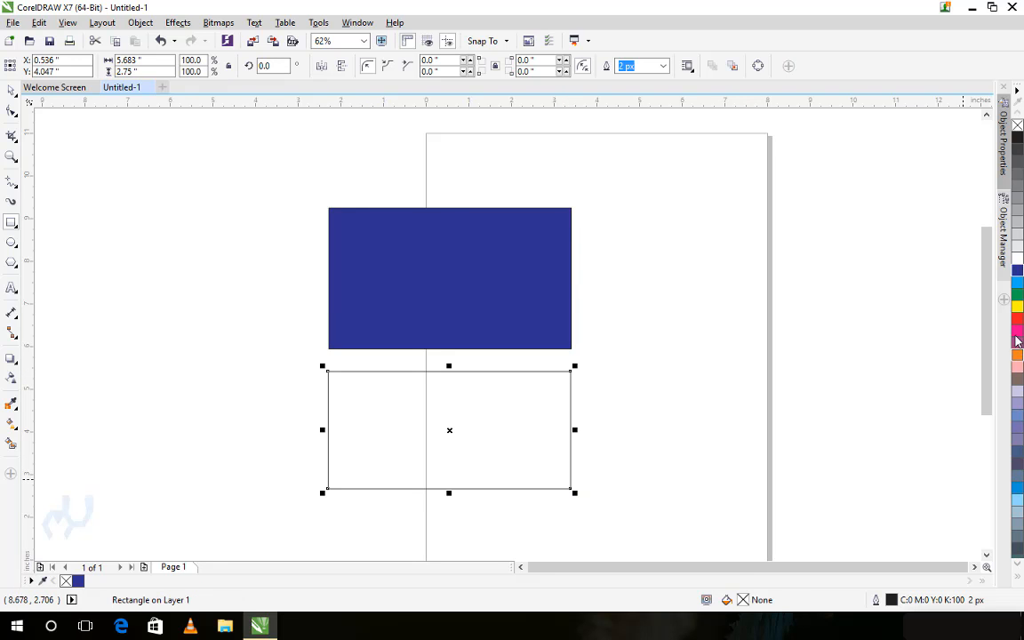
click(1016, 285)
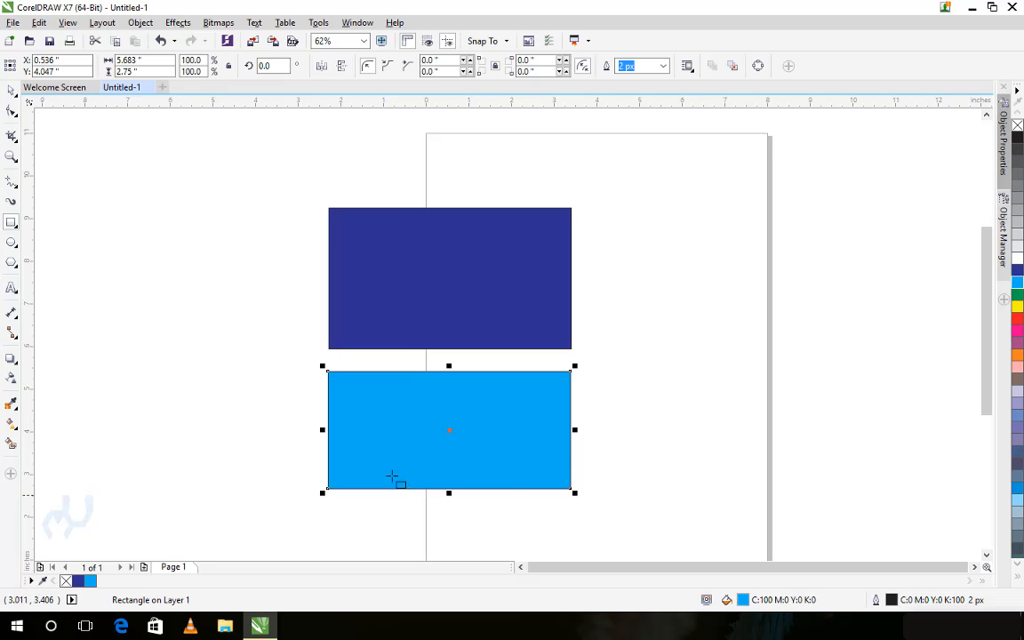
Step: Set the outline width of both the dark blue and the cyan rectangle to 16 px
click(517, 272)
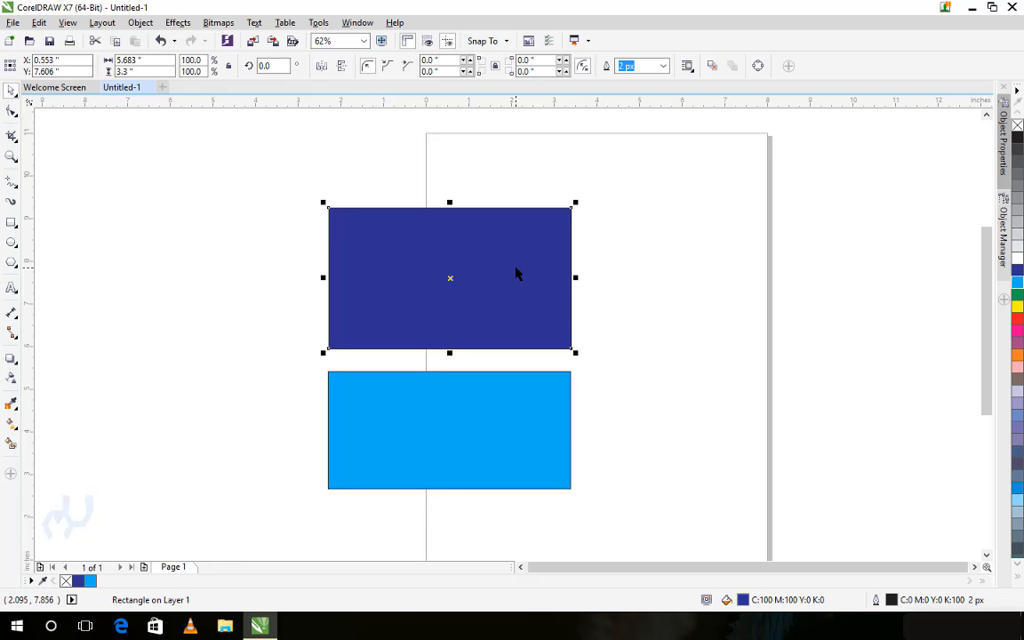
click(1002, 147)
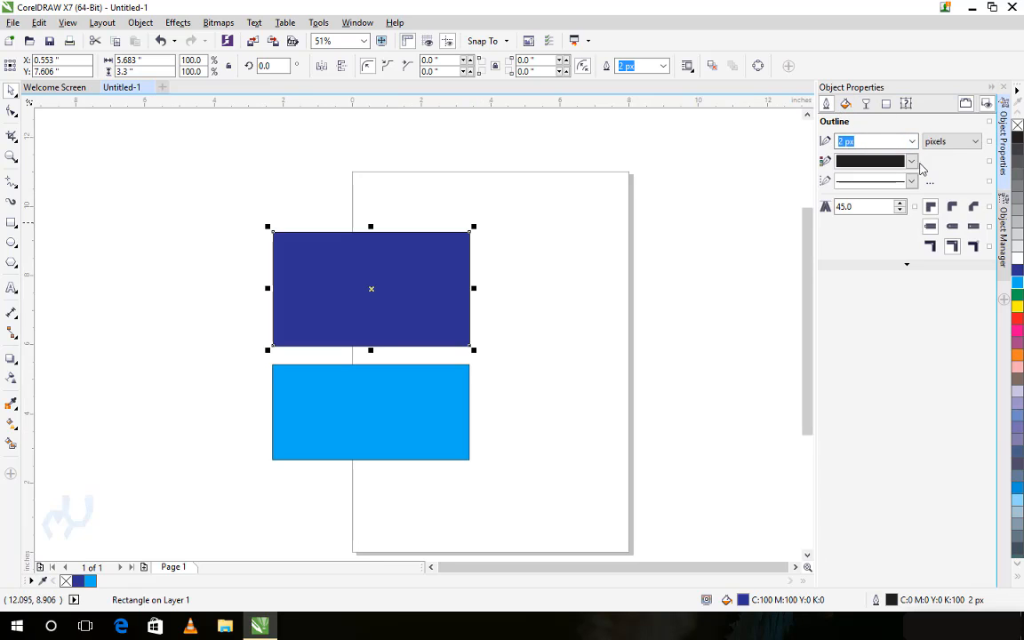
click(912, 142)
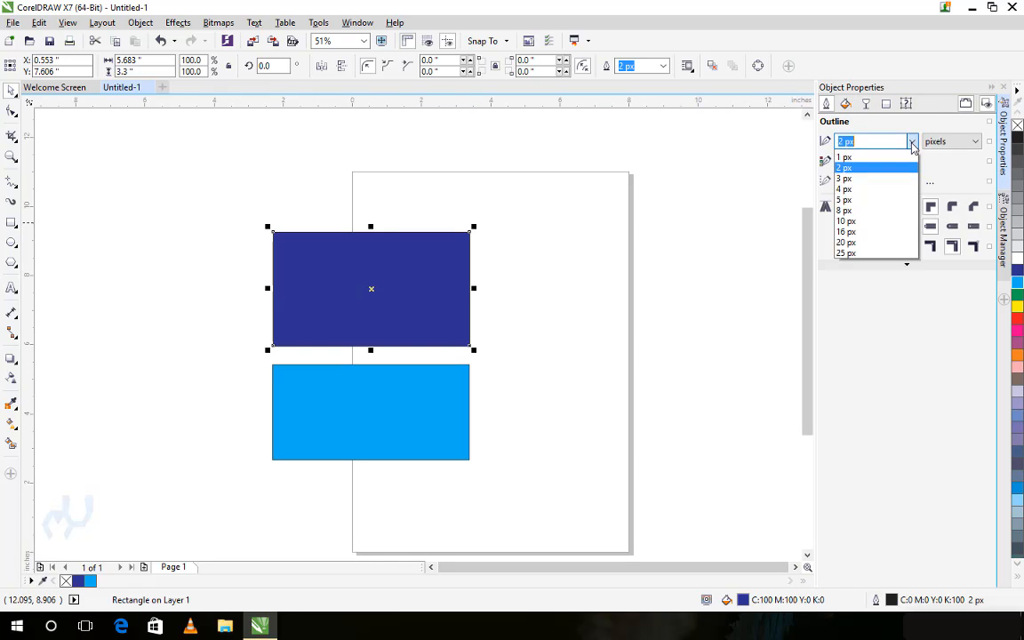
click(866, 255)
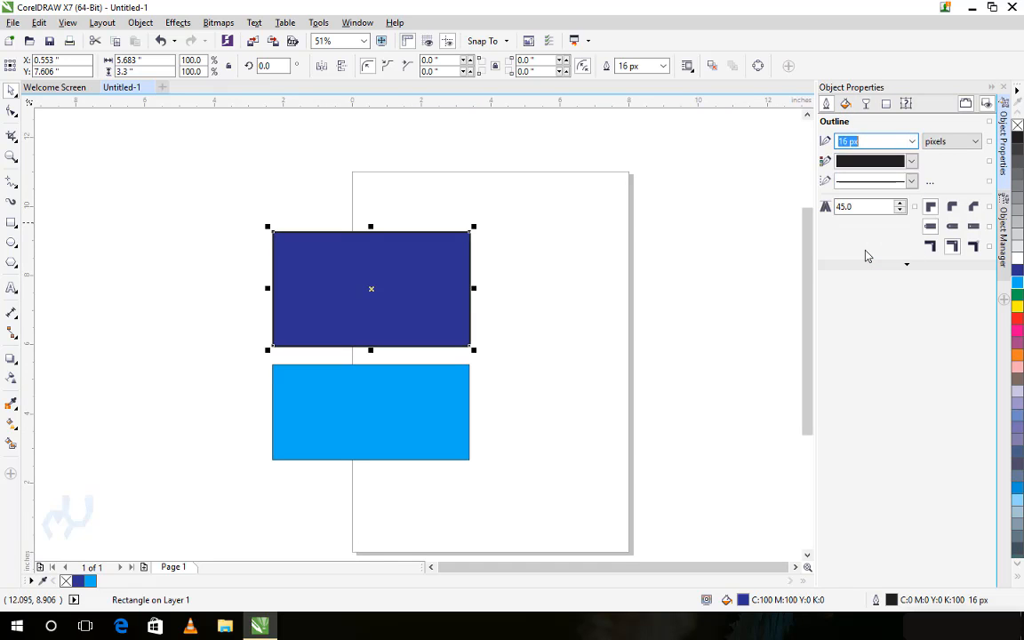
click(391, 411)
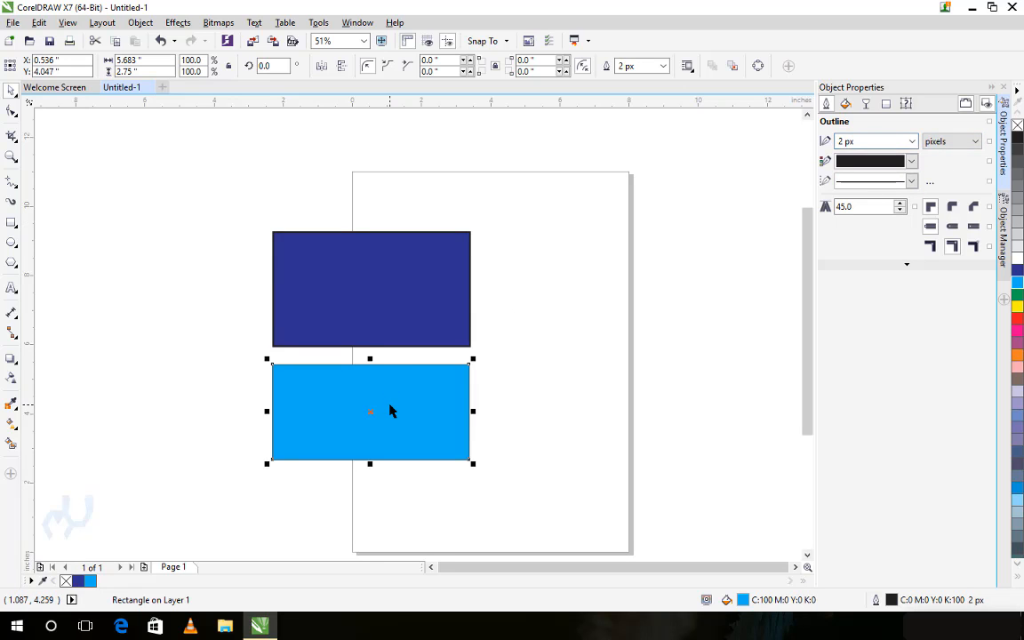
click(911, 141)
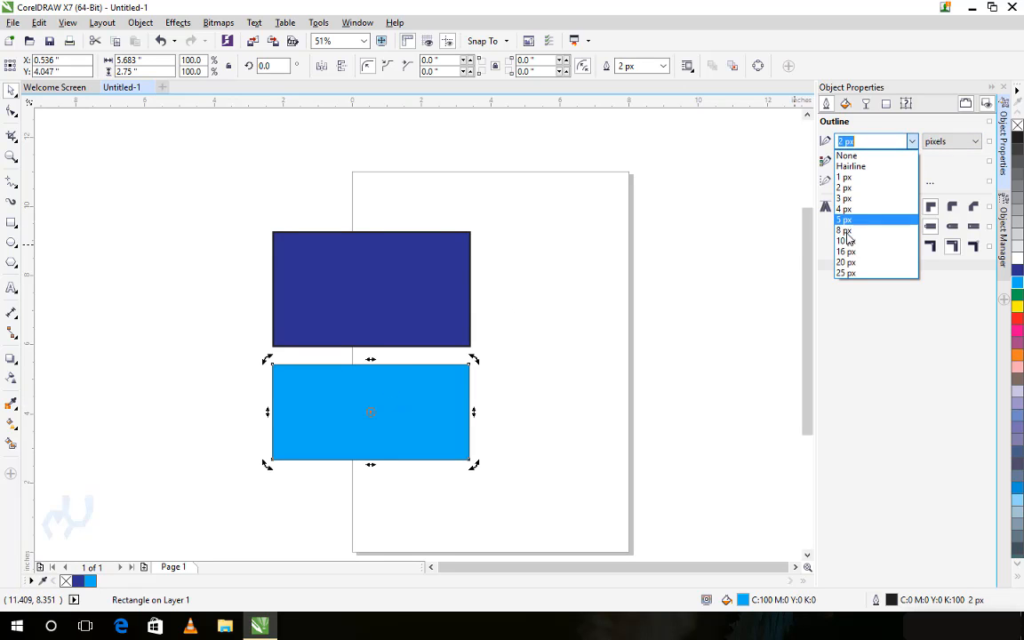
click(845, 251)
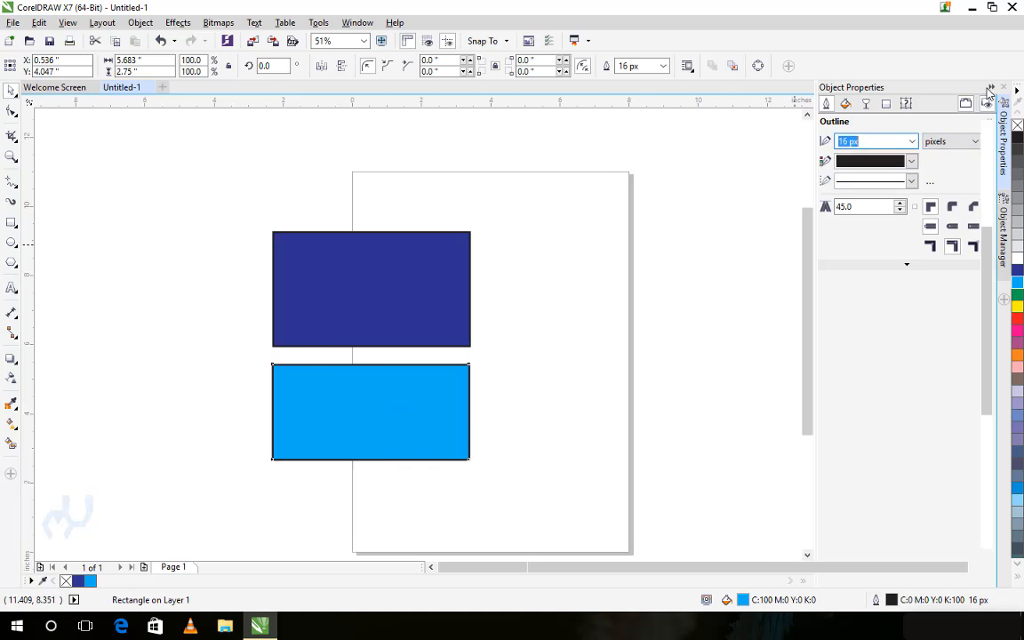
Step: Move the cyan rectangle slightly closer to the dark blue one and change the dark blue rectangle's fill to green
scroll(391, 418, up, 1)
click(442, 411)
drag(462, 400, 461, 390)
click(494, 327)
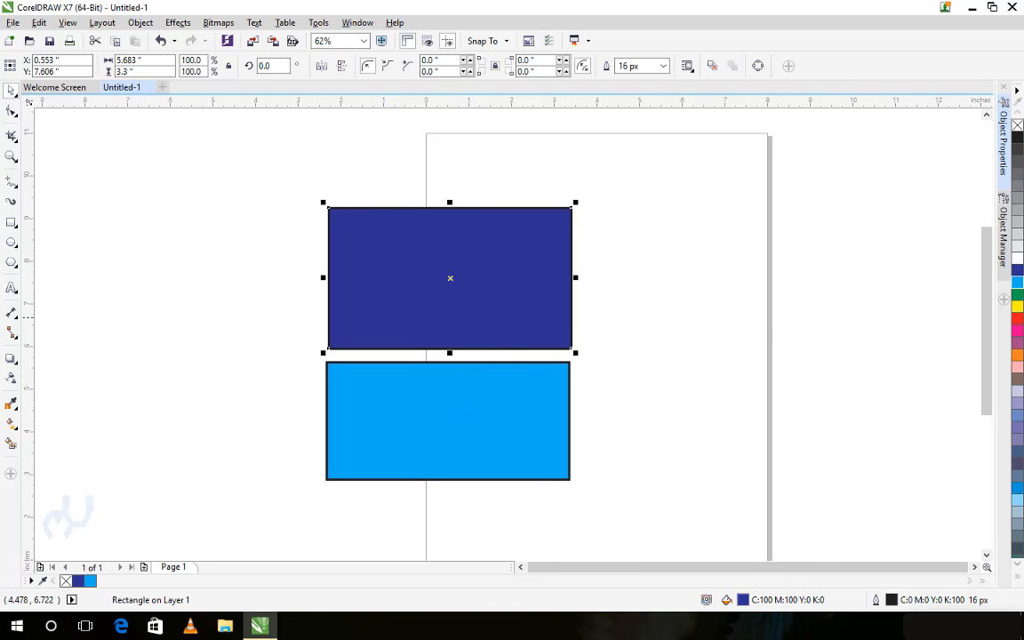
click(1017, 300)
Step: Round the green rectangle's lower-right corner and smooth its lower edge with the Smooth tool, using a 1.45 in nib
scroll(476, 347, up, 10)
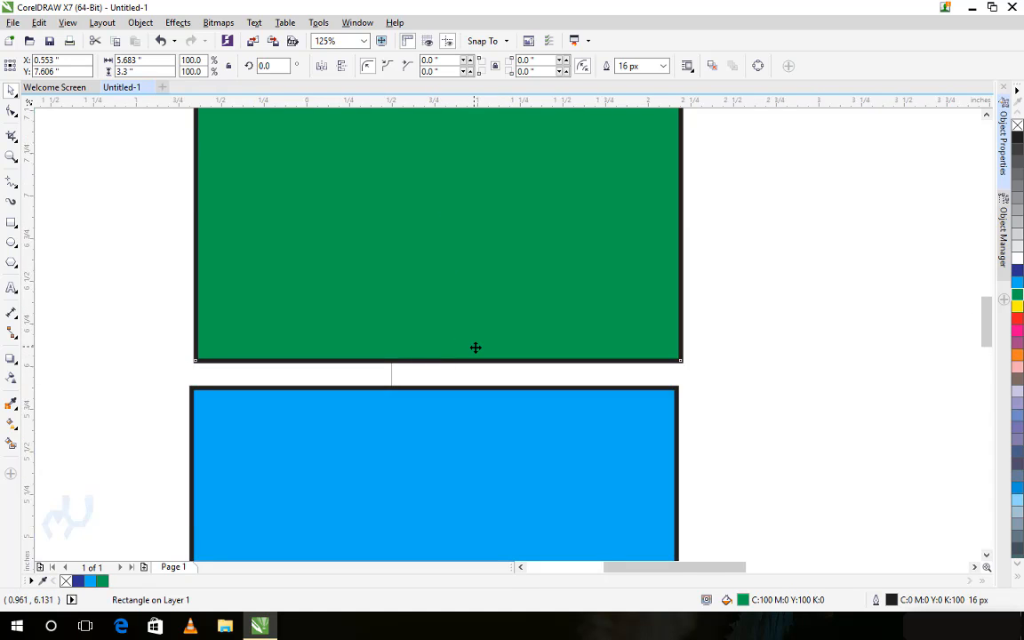
scroll(475, 347, down, 4)
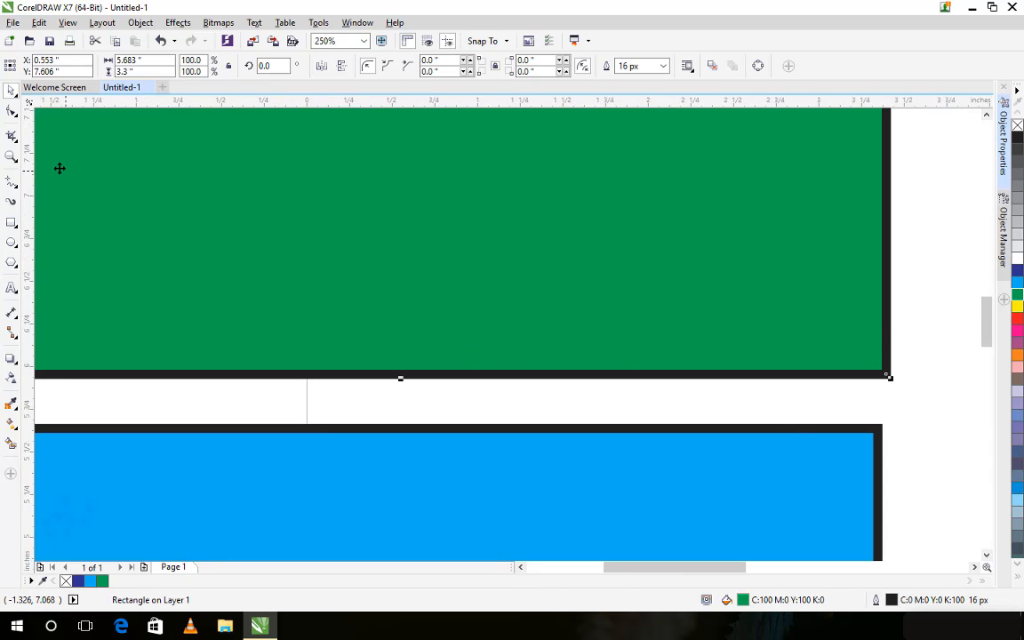
click(15, 147)
click(17, 117)
click(43, 129)
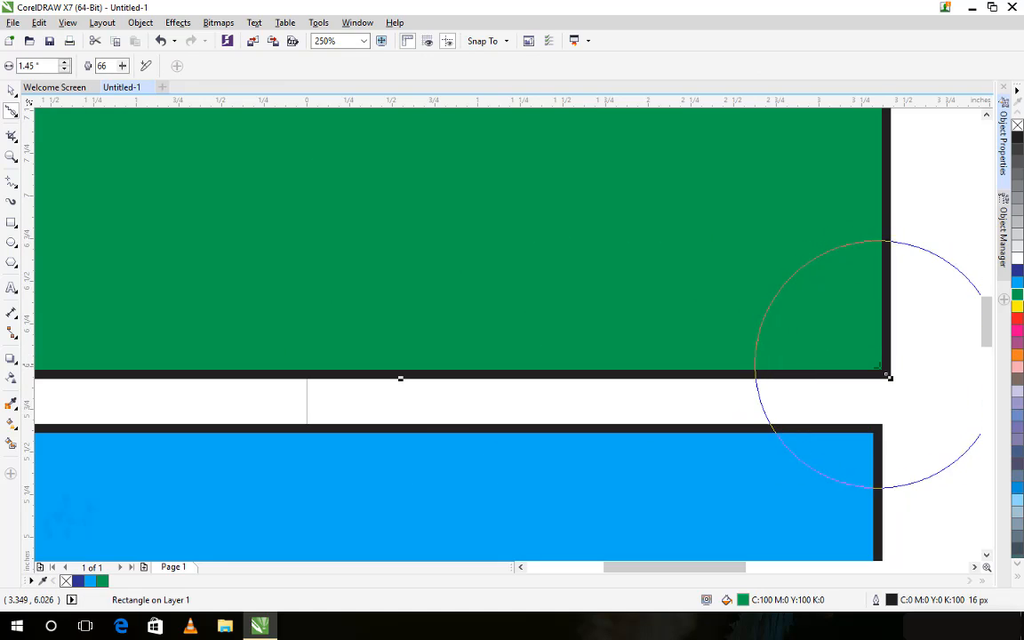
mouse_move(886, 365)
mouse_down()
mouse_move(880, 377)
mouse_move(674, 384)
mouse_move(525, 373)
mouse_move(793, 373)
mouse_move(537, 375)
mouse_move(768, 367)
mouse_move(815, 377)
mouse_up()
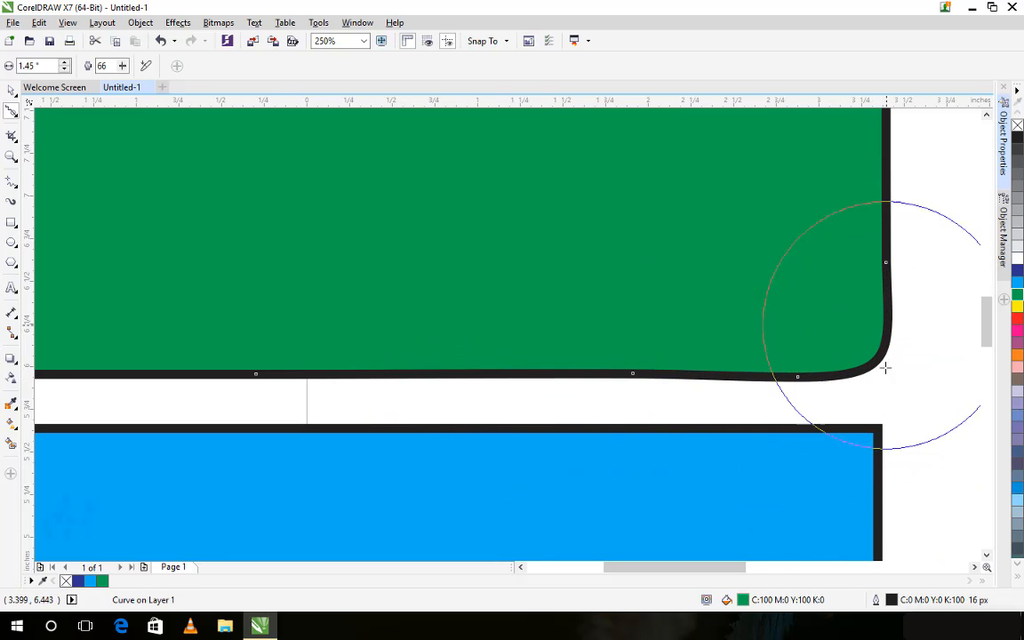
mouse_move(795, 380)
mouse_down()
mouse_move(850, 361)
mouse_move(868, 320)
mouse_up()
drag(828, 376, 861, 316)
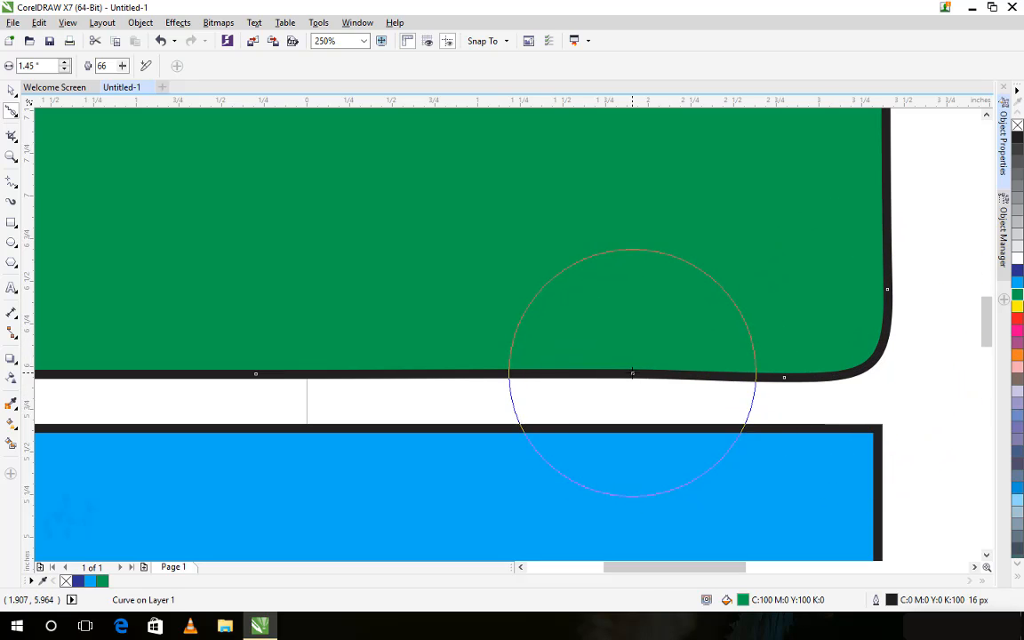
mouse_move(632, 374)
mouse_down()
mouse_move(604, 372)
mouse_move(552, 387)
mouse_move(542, 372)
mouse_move(474, 391)
mouse_move(247, 384)
mouse_up()
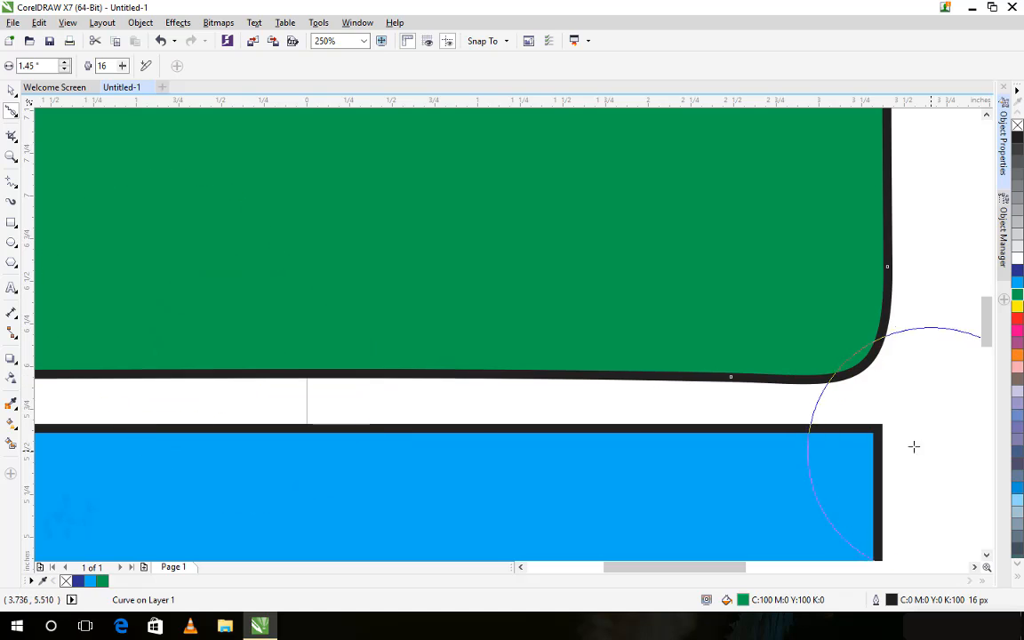
Step: Round the green shape's lower-left corner with the Smooth tool at a rate of 16
scroll(459, 382, down, 1)
scroll(153, 382, up, 2)
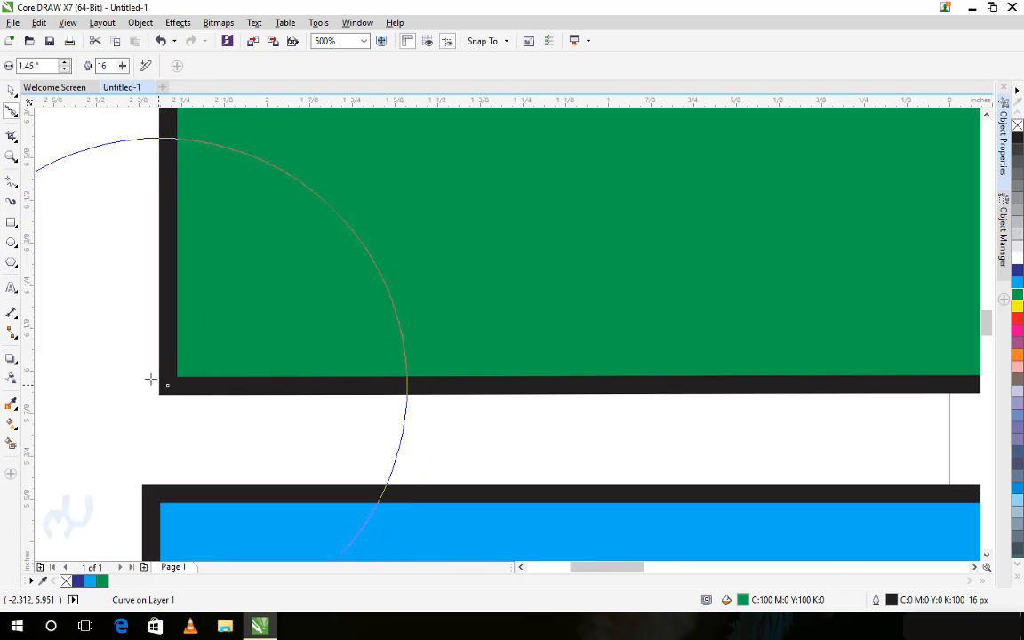
scroll(151, 379, up, 1)
mouse_move(151, 379)
mouse_down()
mouse_move(183, 394)
mouse_move(721, 396)
mouse_up()
scroll(595, 376, down, 3)
scroll(541, 337, up, 1)
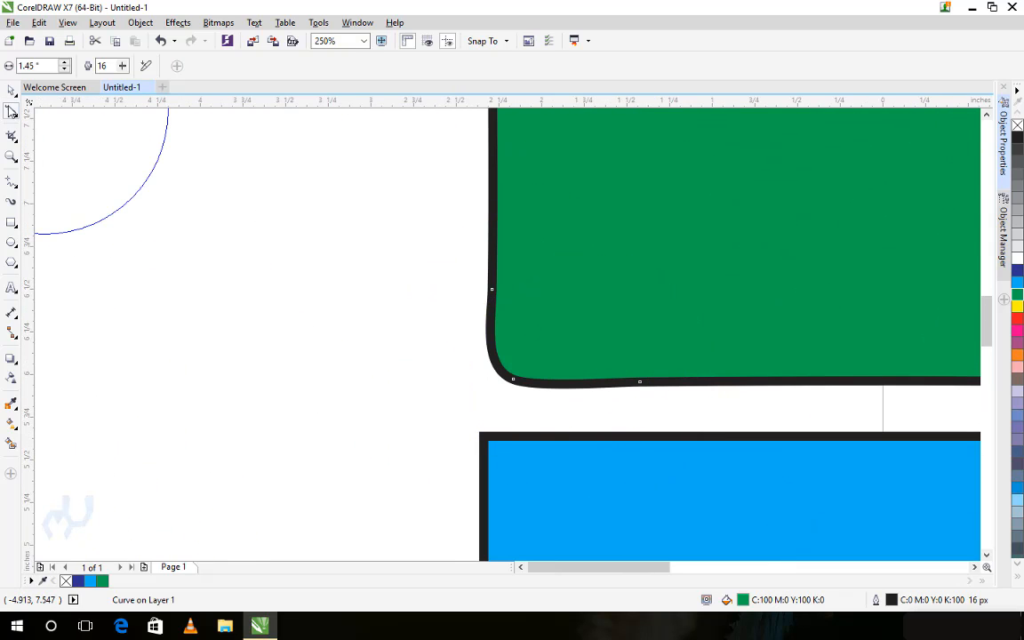
click(18, 117)
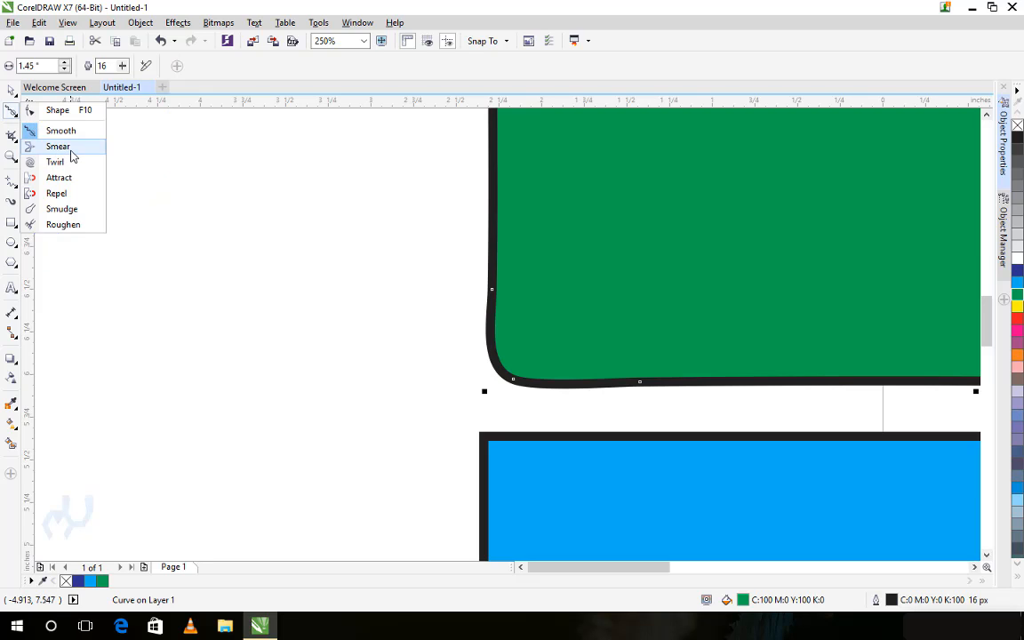
click(71, 151)
click(11, 89)
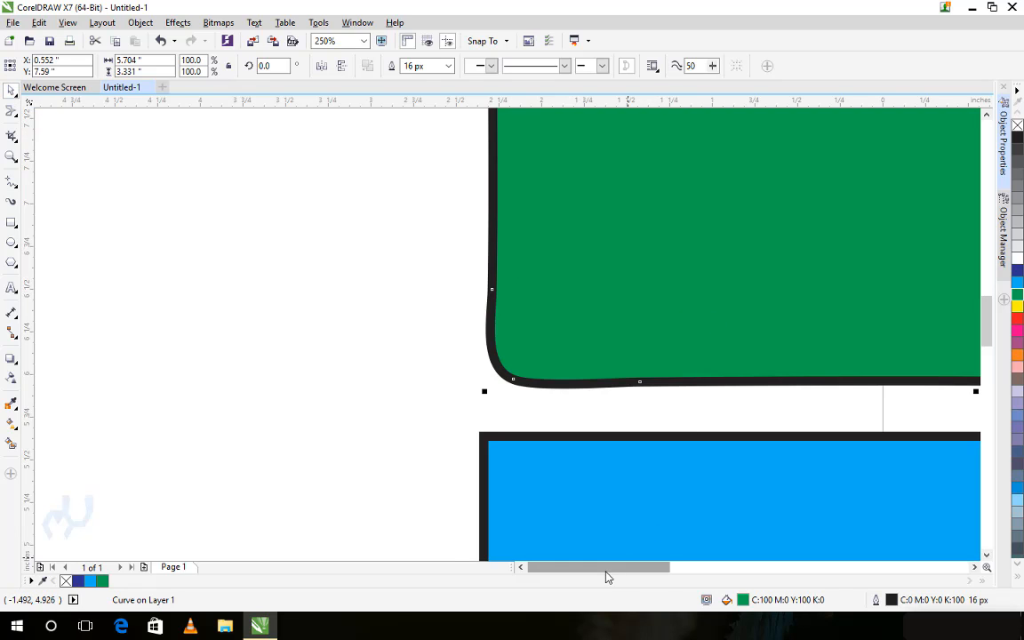
Step: Delete the smoothed green shape and move the cyan rectangle up and to the right, to about X 1.83 in, Y 6.96 in
drag(605, 575, 641, 577)
scroll(661, 435, down, 3)
scroll(668, 407, down, 2)
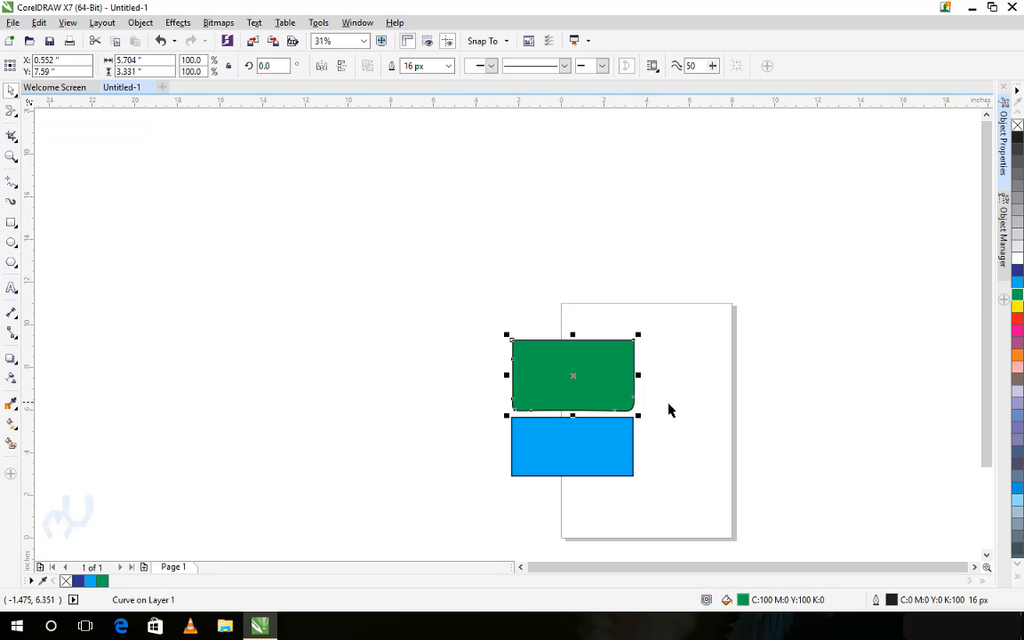
scroll(707, 408, up, 4)
drag(727, 567, 589, 566)
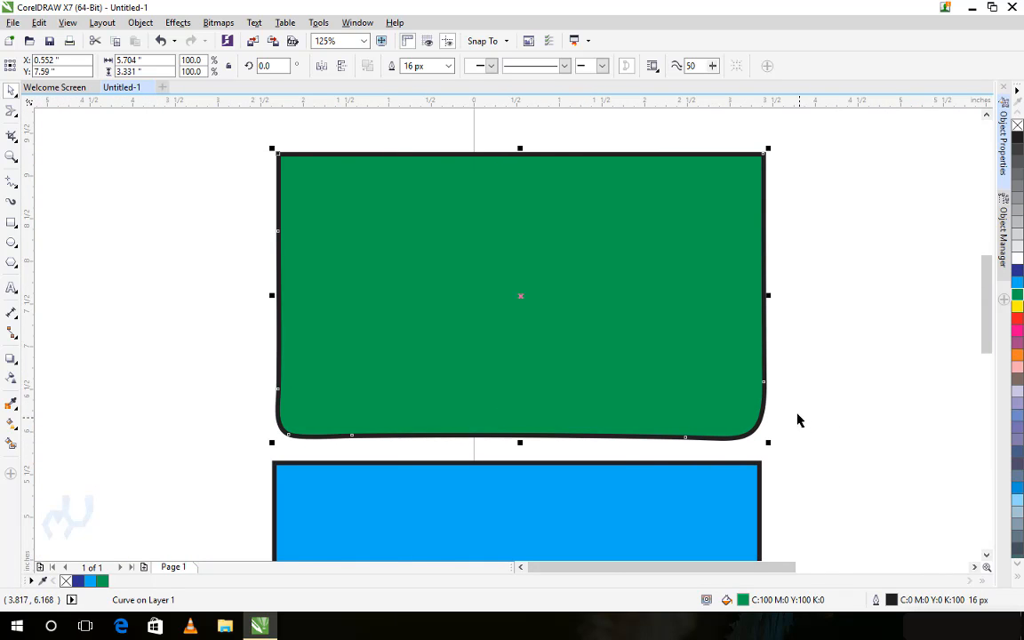
scroll(722, 373, up, 2)
key(F4)
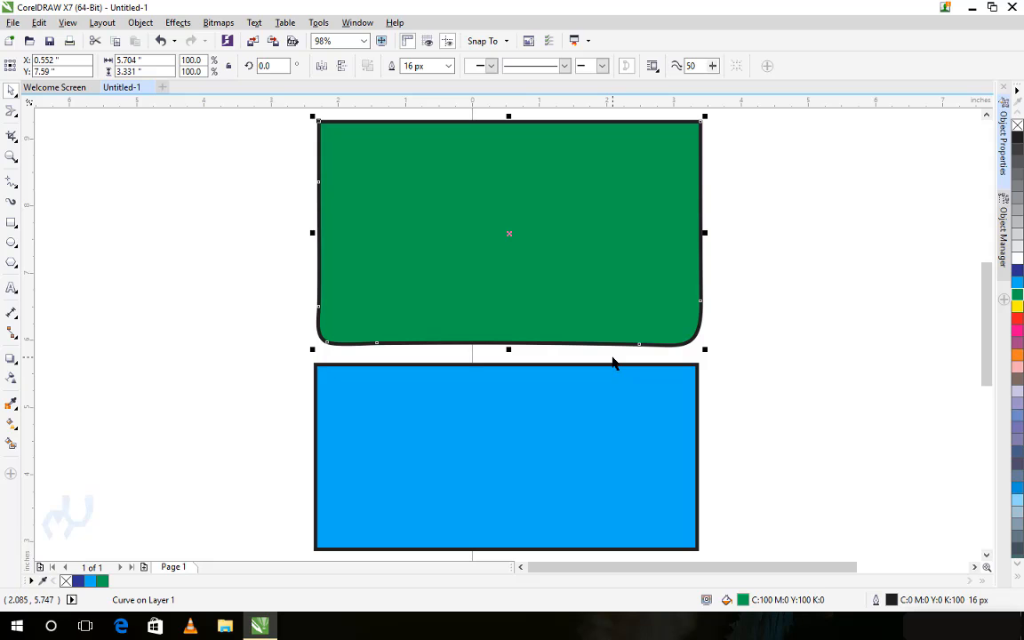
key(Delete)
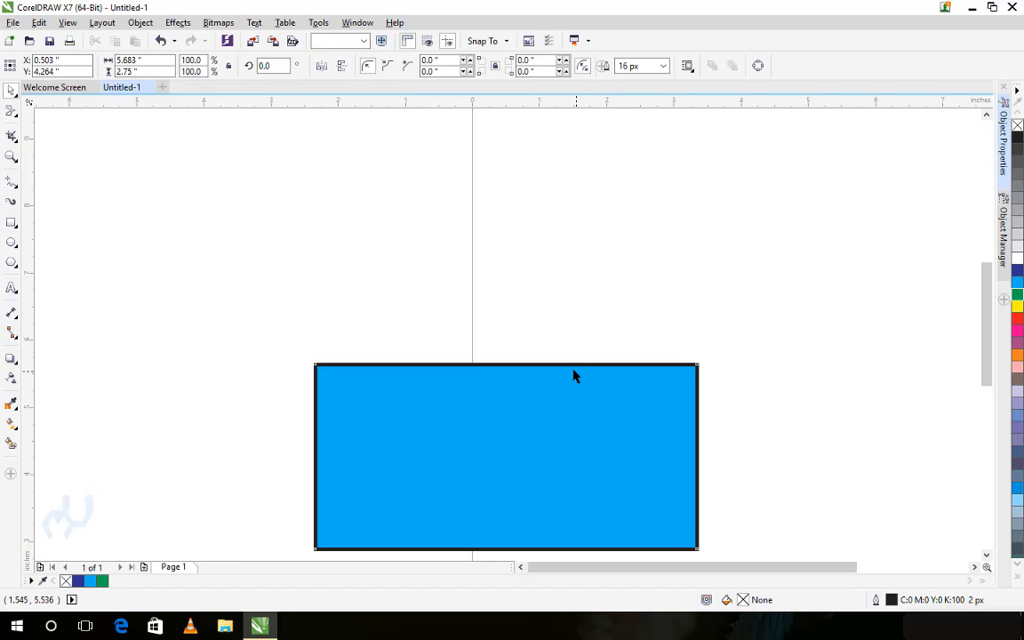
drag(573, 375, 672, 170)
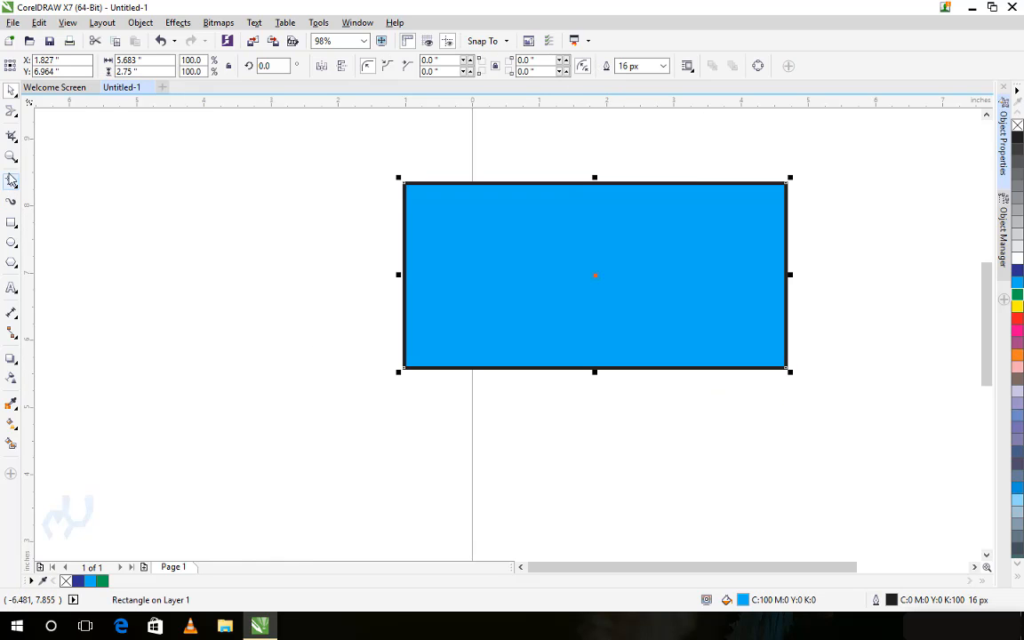
click(15, 123)
click(51, 144)
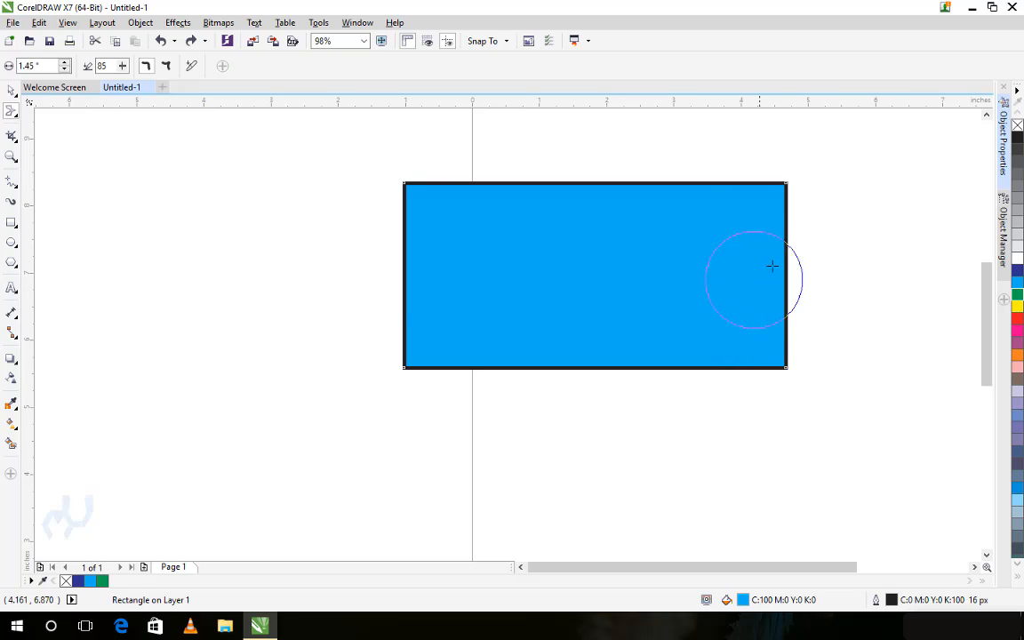
Step: Remove the cyan rectangle's outline and move it further up and right, to about X 2.75 in, Y 7.96 in
click(10, 89)
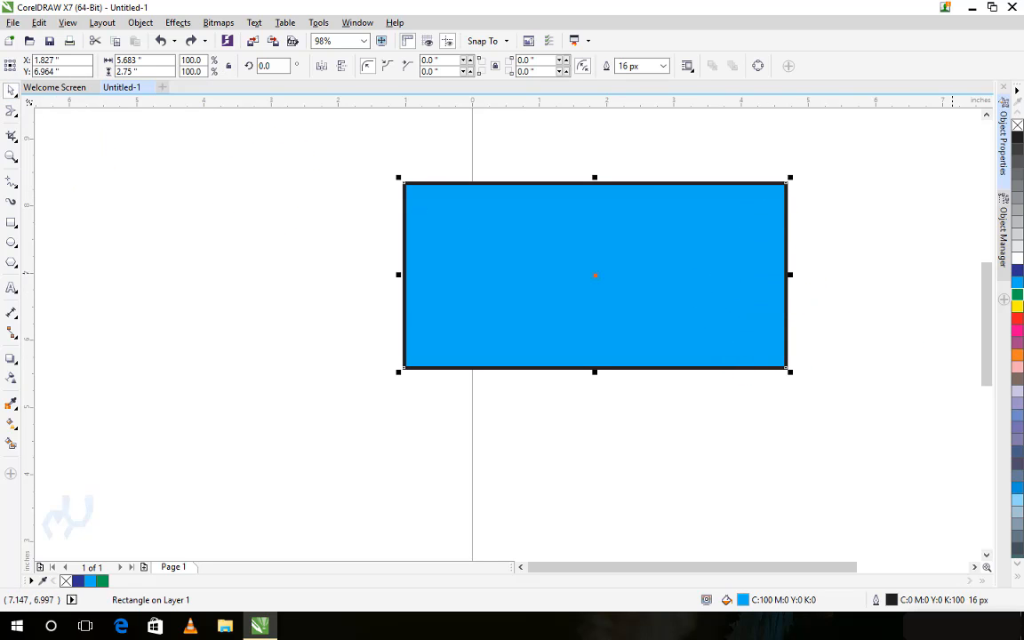
right_click(1017, 127)
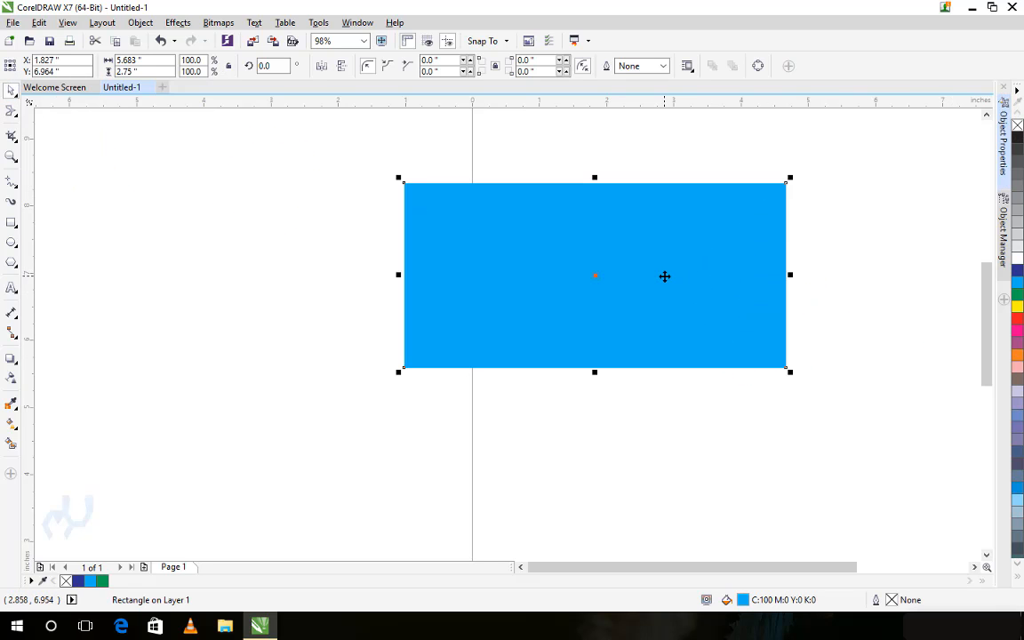
drag(665, 276, 727, 210)
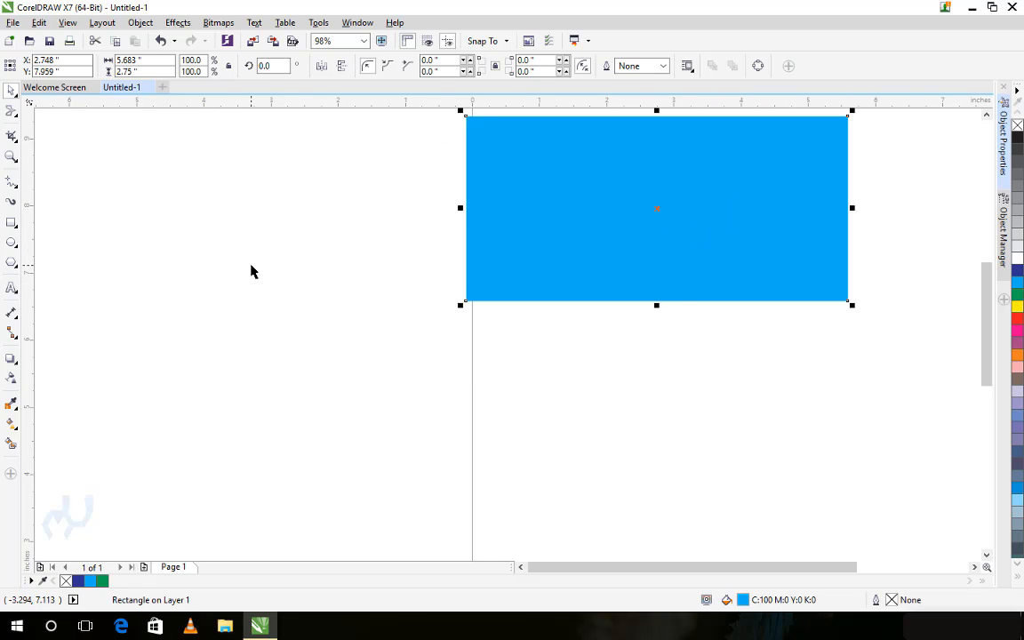
Step: Smear the cyan rectangle's lower edge downward into six drips with the Smear tool, using a 1.45 in nib and pressure 85
click(10, 110)
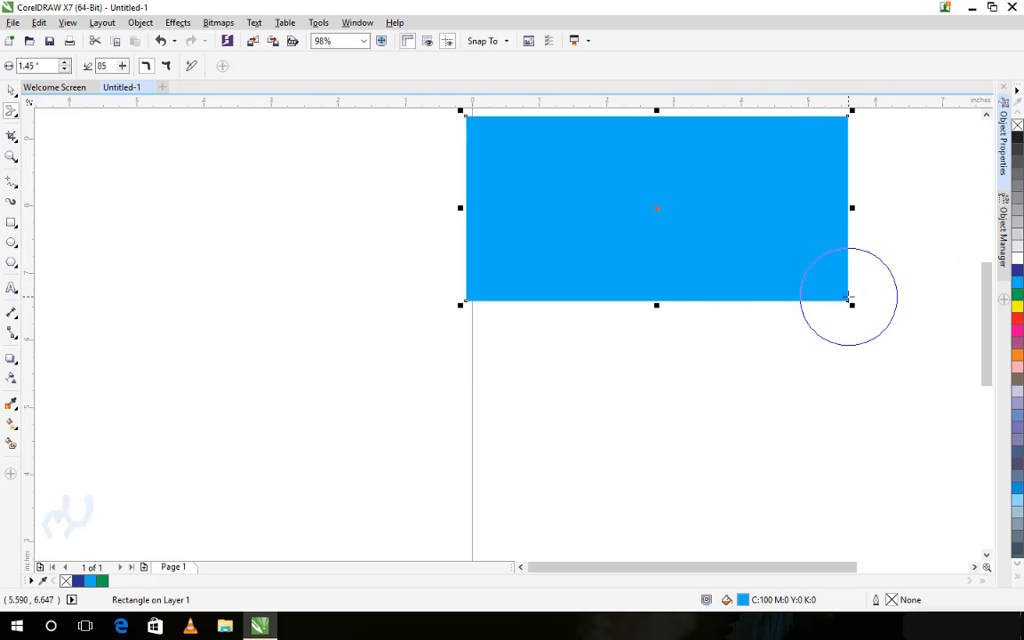
mouse_move(843, 293)
mouse_down()
mouse_move(844, 352)
mouse_move(829, 388)
mouse_up()
drag(728, 300, 730, 379)
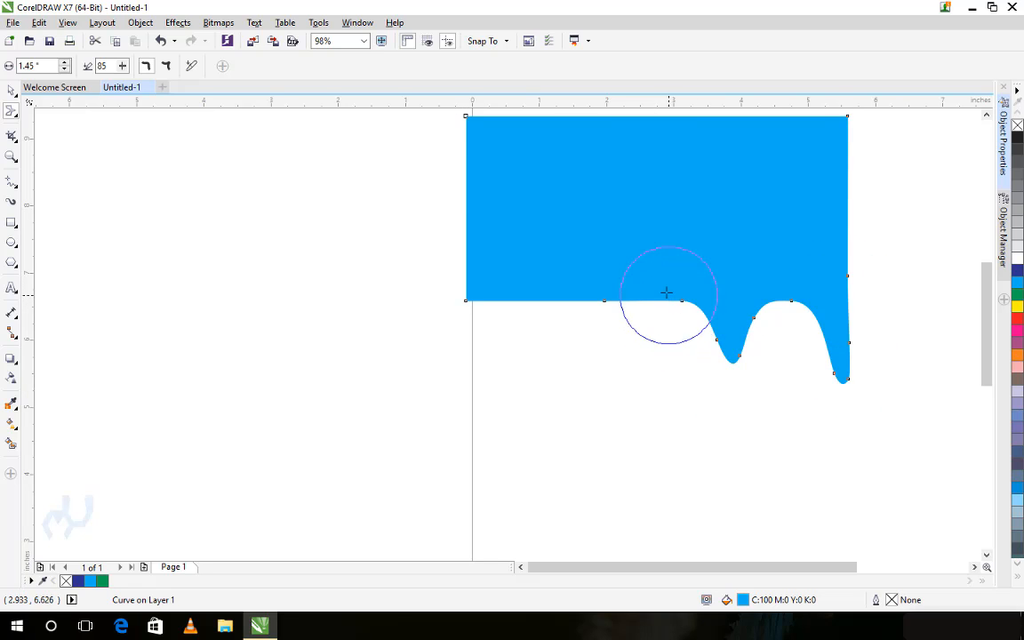
drag(668, 292, 660, 365)
drag(583, 290, 570, 342)
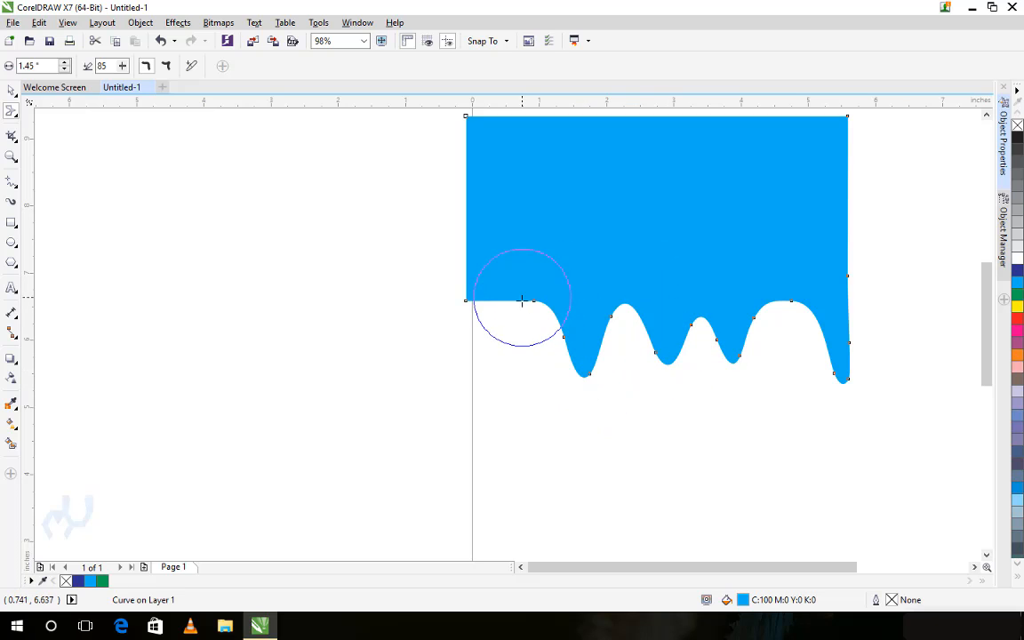
drag(521, 308, 509, 364)
mouse_move(461, 297)
mouse_down()
mouse_move(462, 398)
mouse_move(484, 374)
mouse_up()
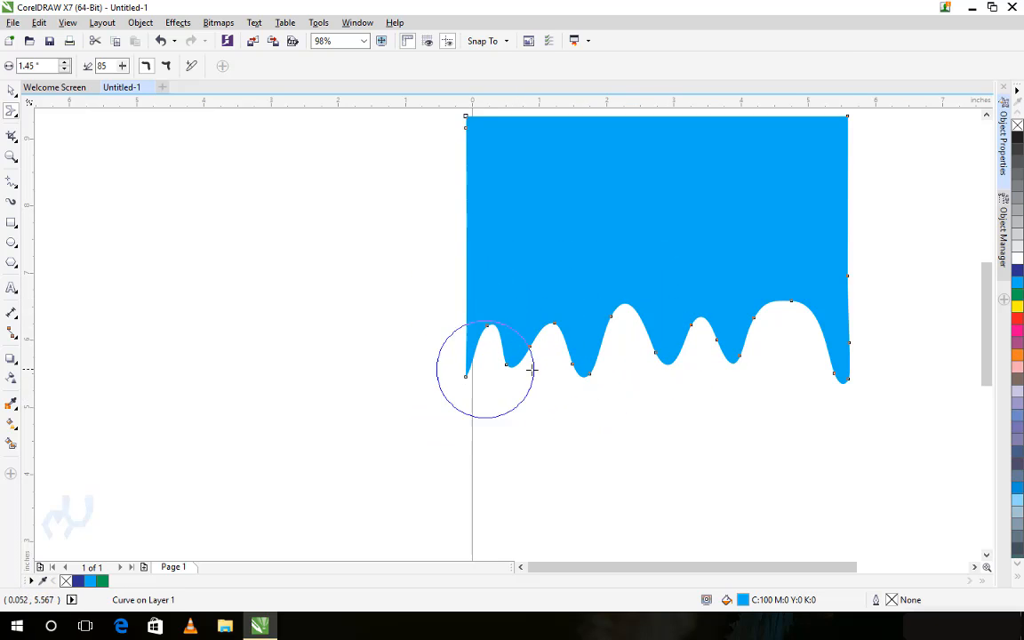
scroll(617, 344, down, 4)
scroll(742, 335, up, 2)
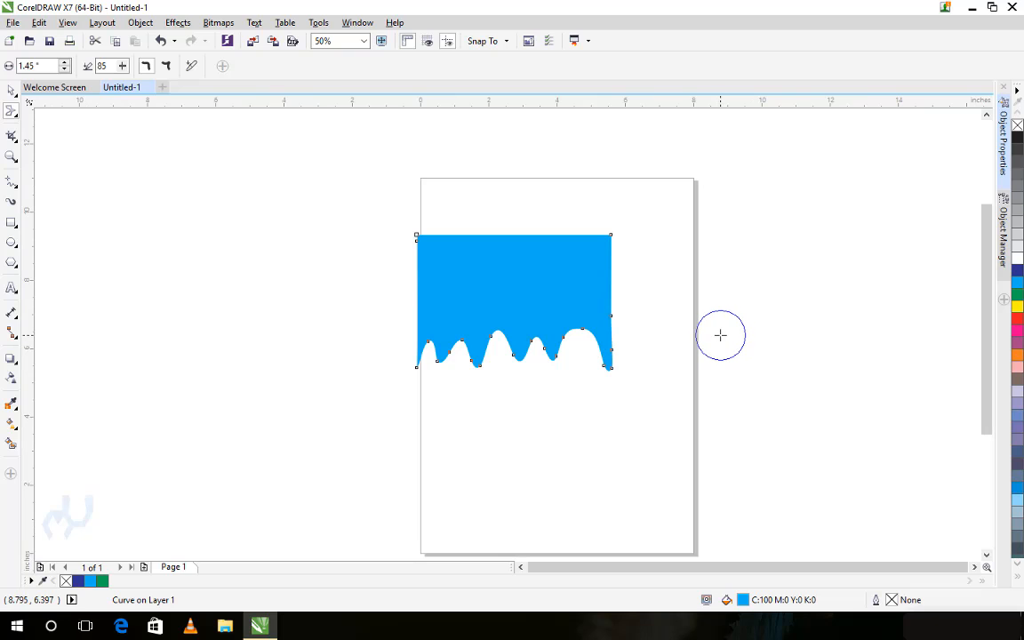
Step: Smear the dripping shape's upper-right corner diagonally outward into a long point
key(F8)
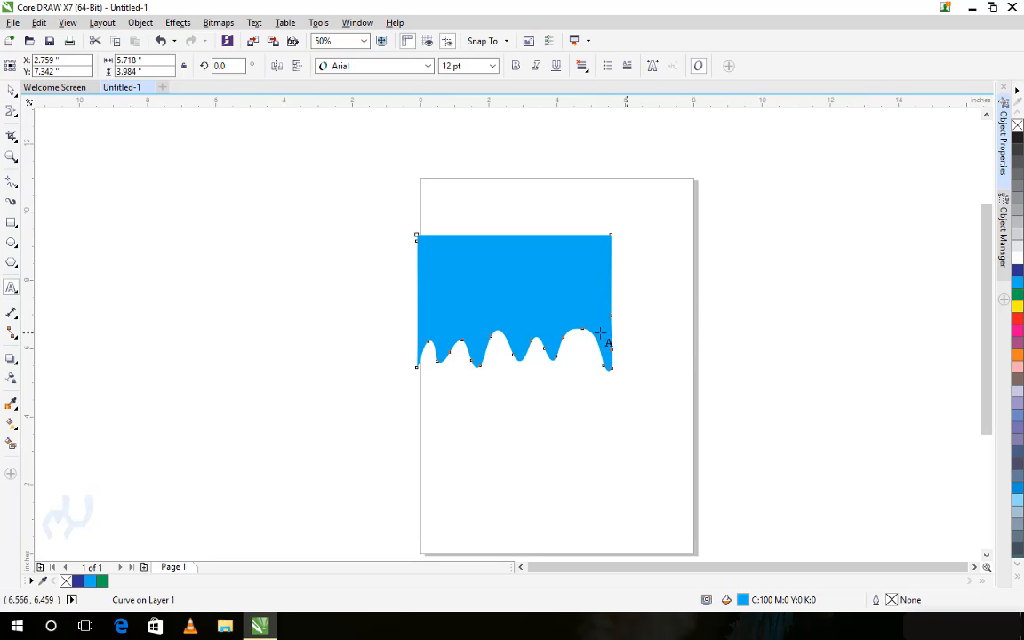
click(11, 111)
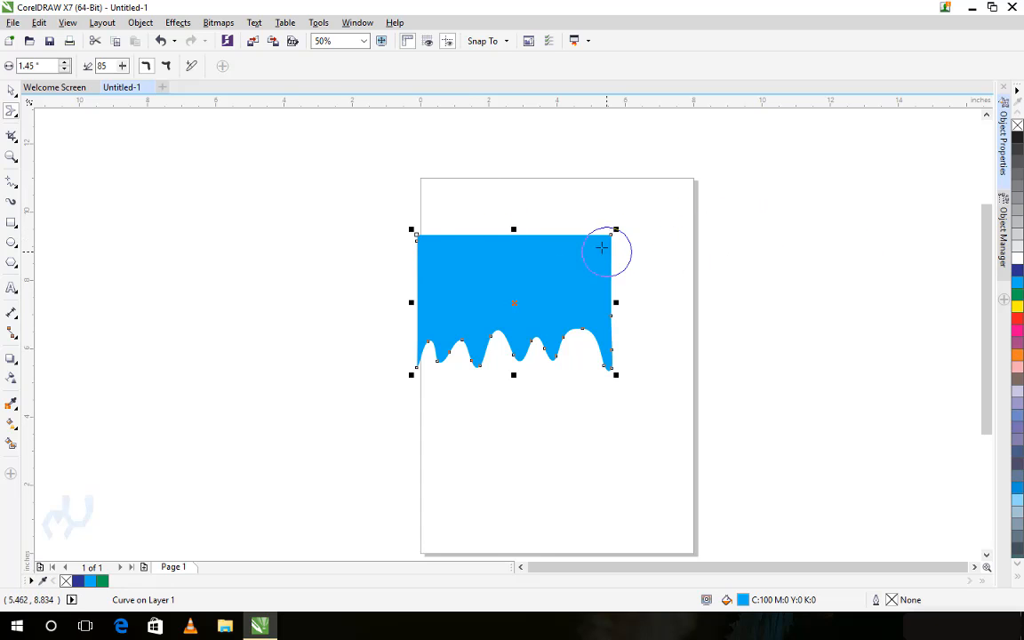
mouse_move(607, 240)
mouse_down()
mouse_move(601, 228)
mouse_move(672, 157)
mouse_up()
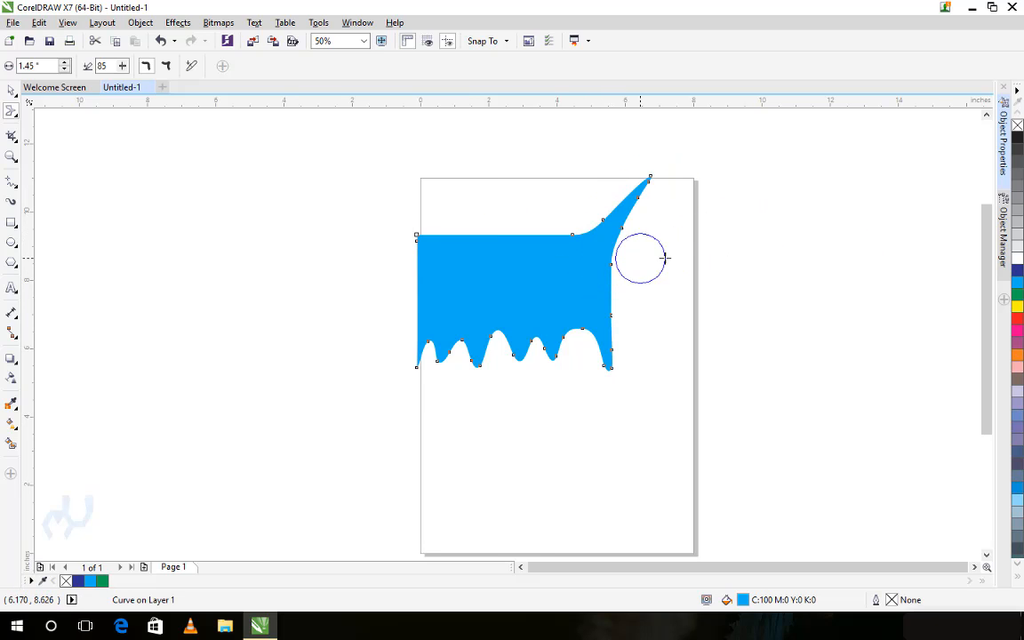
Step: Undo all the smears on the cyan shape to restore the plain rectangle
key(ctrl+z)
key(ctrl+z)
key(ctrl+z)
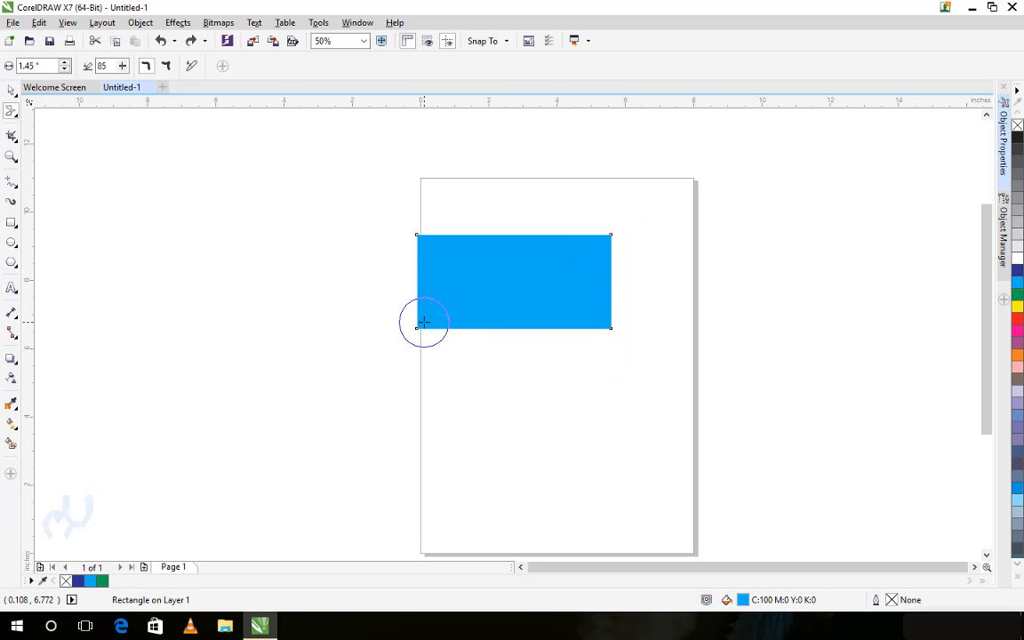
Step: Smear the cyan rectangle's lower-left corner outward into a point and move the shape to about X 3.98 in, Y 9.07 in
mouse_move(422, 321)
mouse_down()
mouse_move(320, 381)
mouse_move(359, 357)
mouse_up()
click(11, 90)
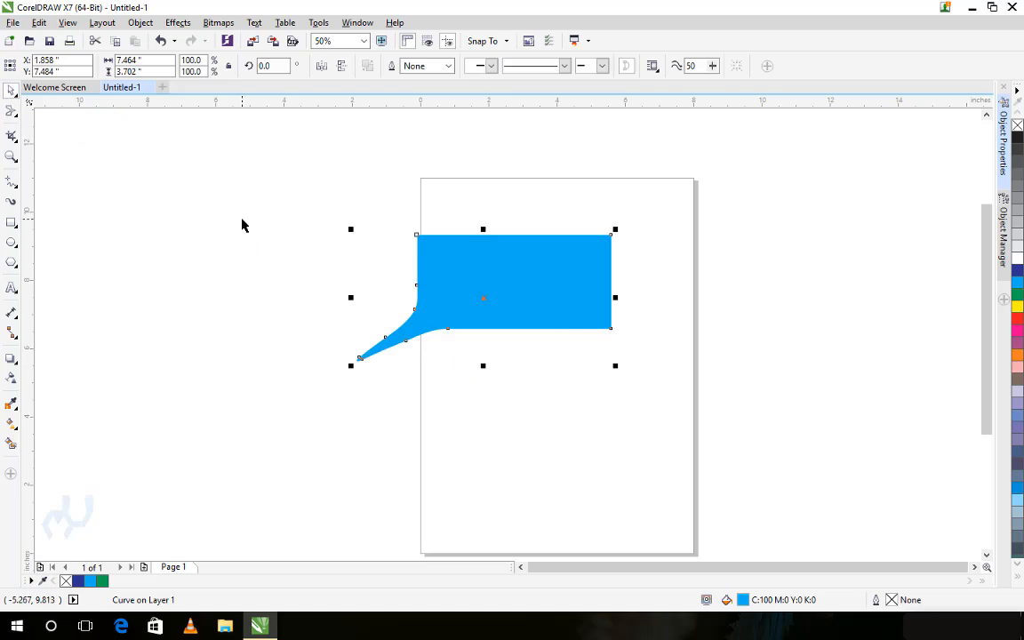
click(244, 224)
drag(504, 293, 561, 252)
click(517, 306)
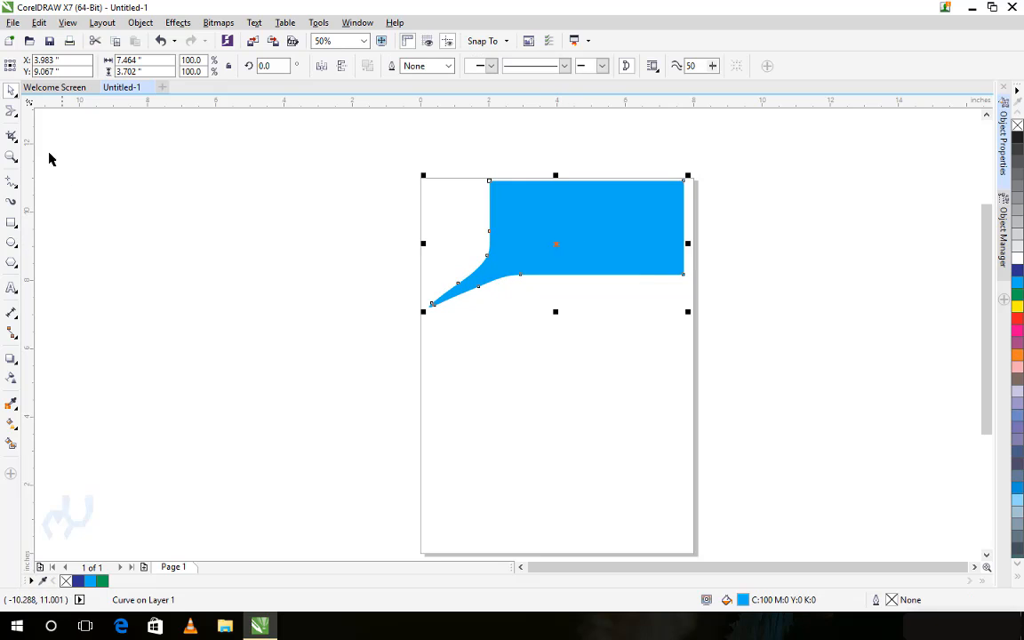
Step: Set the Smear pressure to 100 and pull the shape's upper-left and lower-right corners outward into long thin tails
click(10, 114)
click(122, 65)
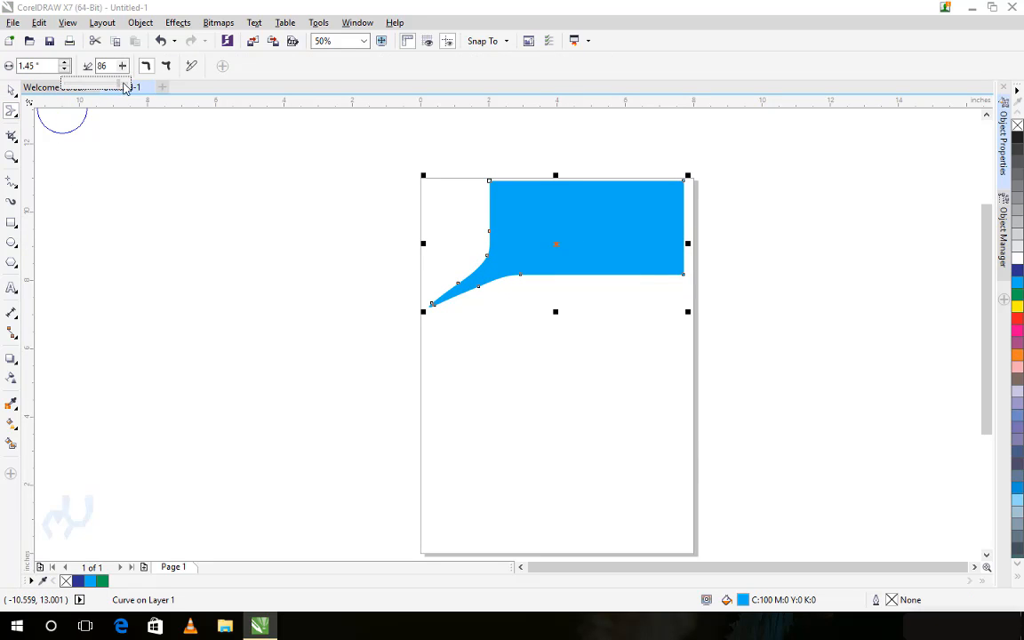
drag(124, 87, 149, 95)
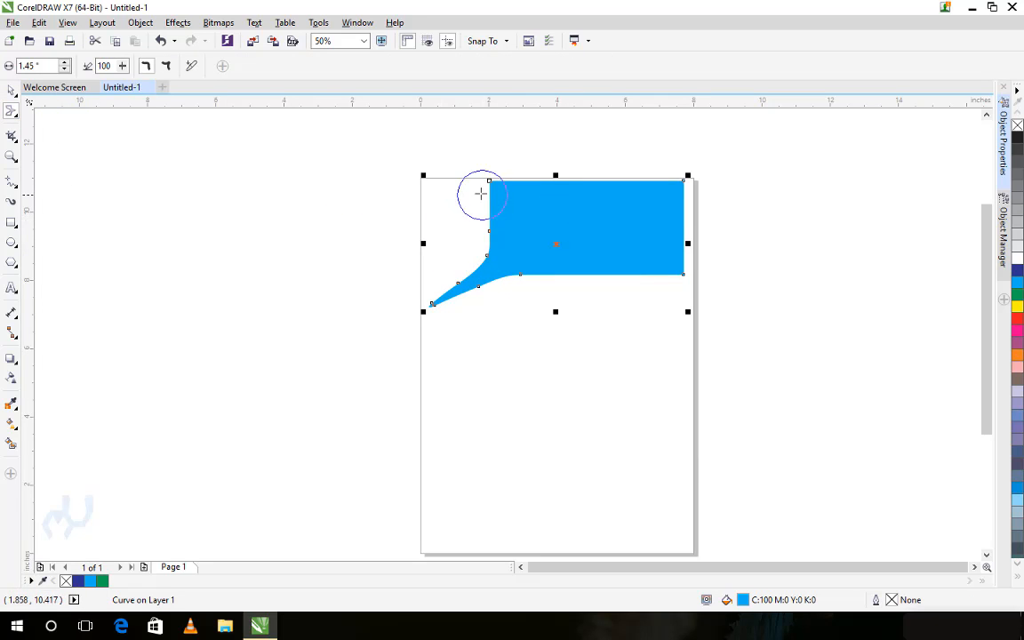
mouse_move(489, 182)
mouse_down()
mouse_move(272, 116)
mouse_move(133, 113)
mouse_move(98, 163)
mouse_up()
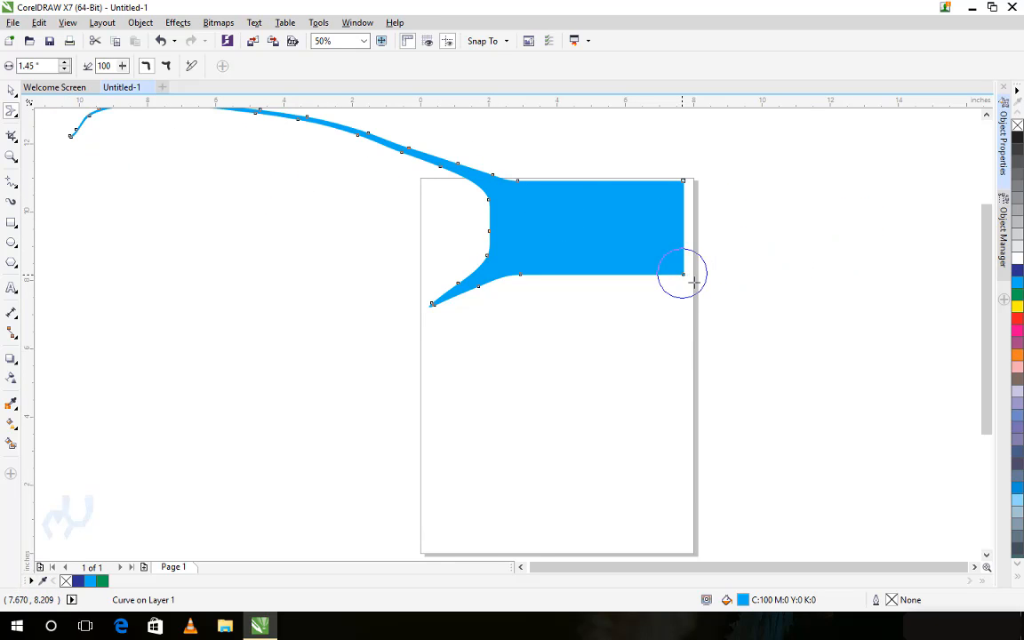
drag(684, 272, 970, 473)
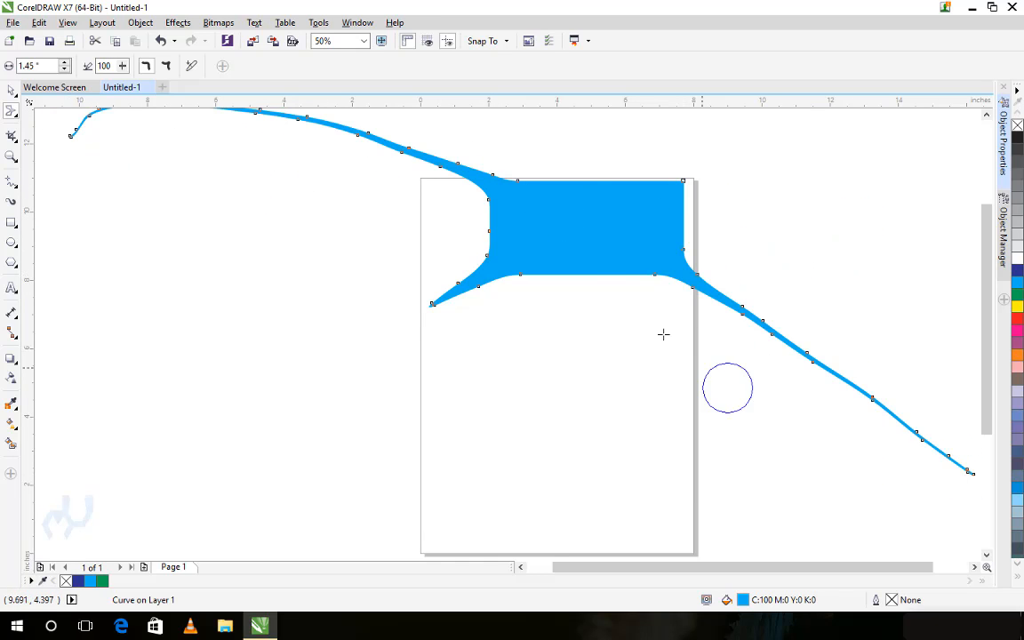
Step: Set the Smear pressure to 20 and smear the shape's side and upper edges into slight waves
click(125, 67)
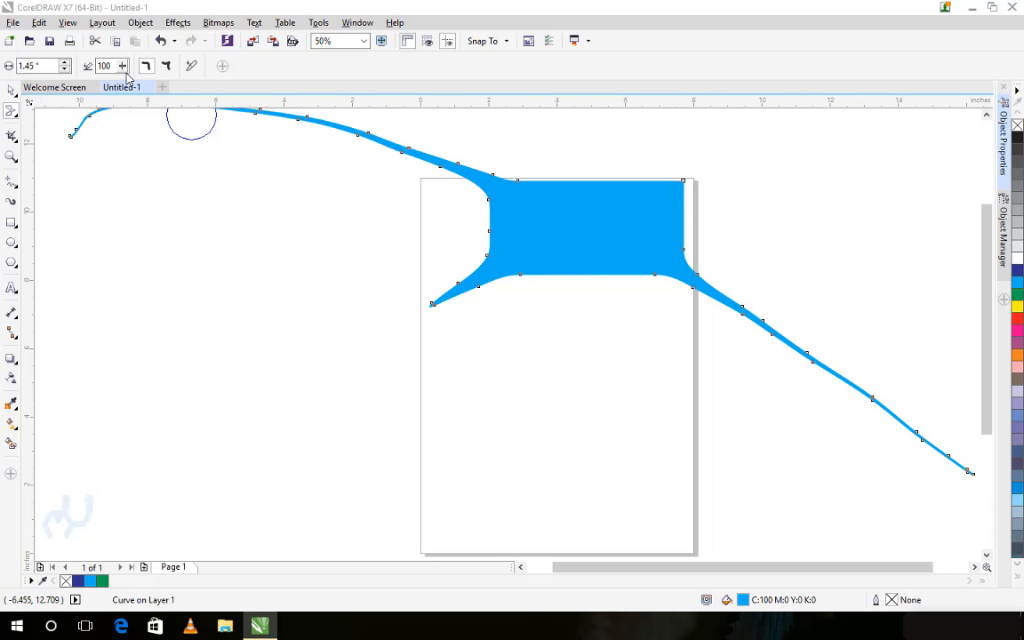
drag(125, 80, 123, 83)
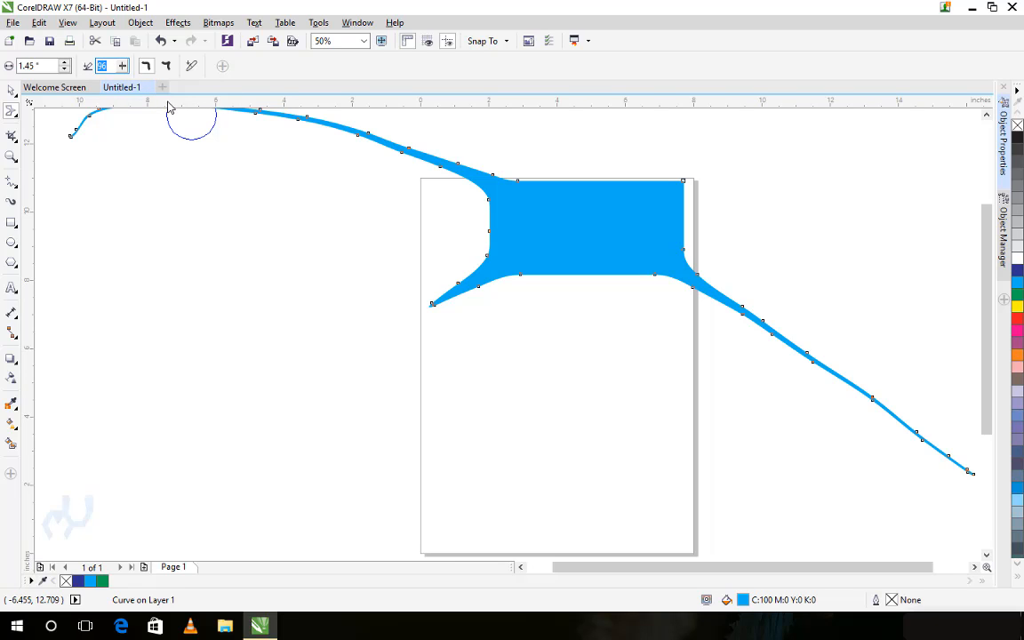
key(Return)
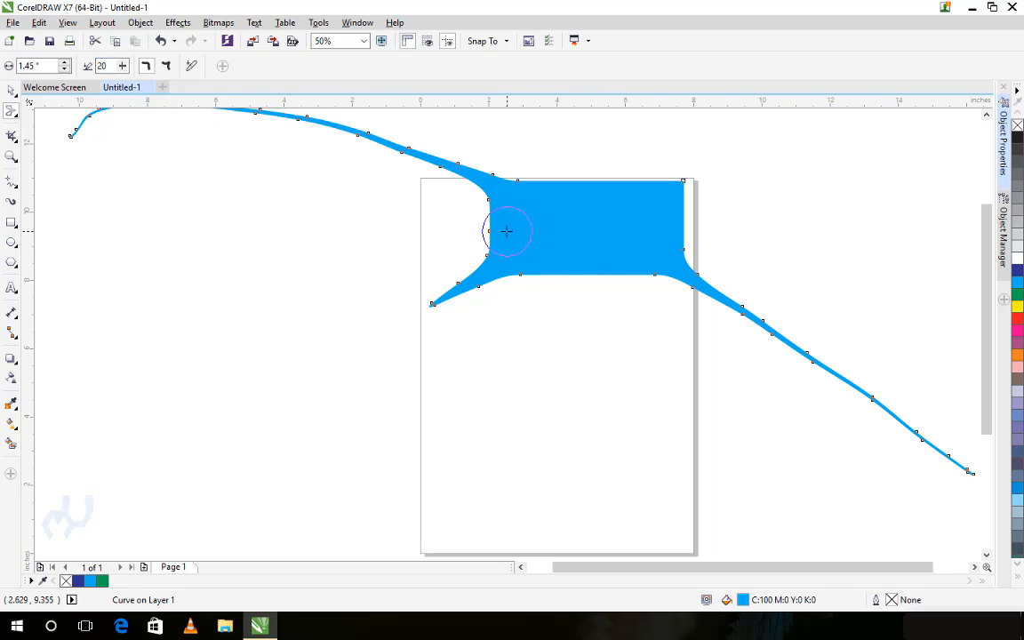
mouse_move(578, 172)
mouse_down()
mouse_move(646, 137)
mouse_move(740, 154)
mouse_move(749, 237)
mouse_up()
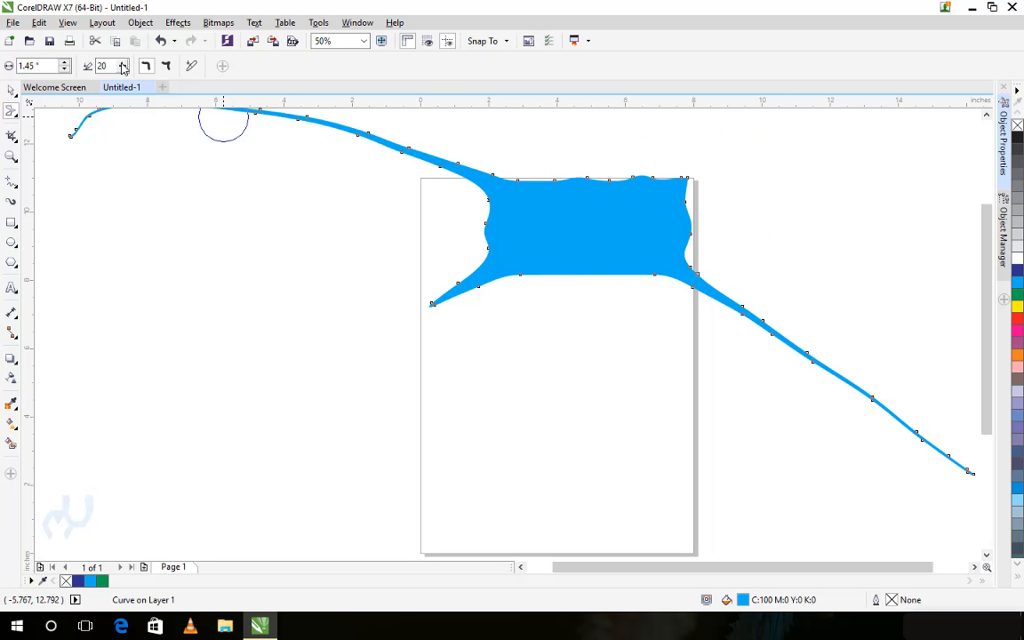
Step: Use pointy smear on the shape's lower edge at pressure 20, and pull a small spike from it at pressure 80
click(166, 66)
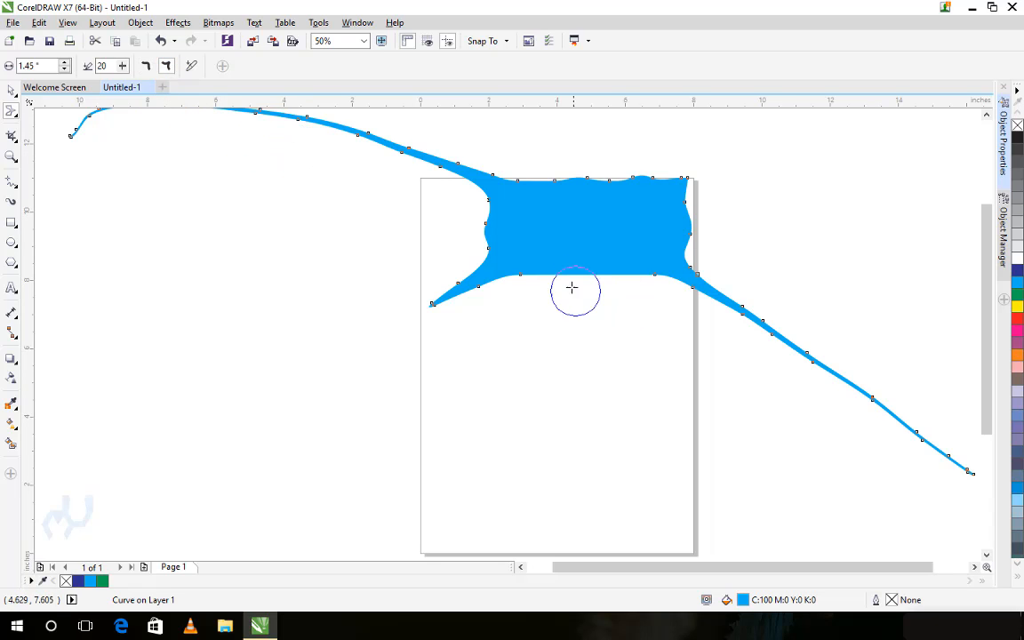
drag(571, 287, 571, 279)
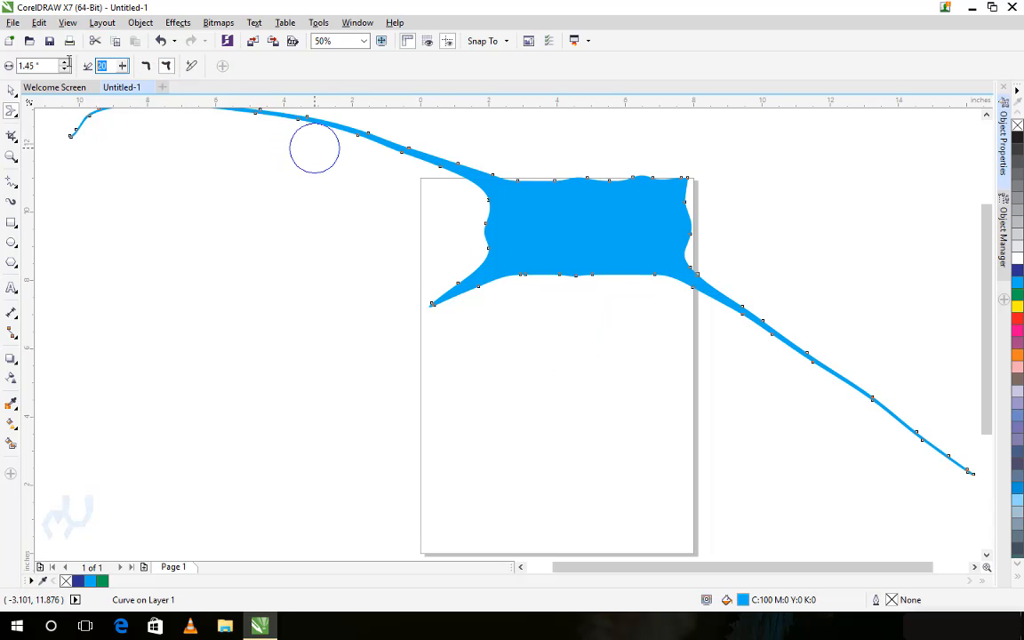
text(80)
key(Return)
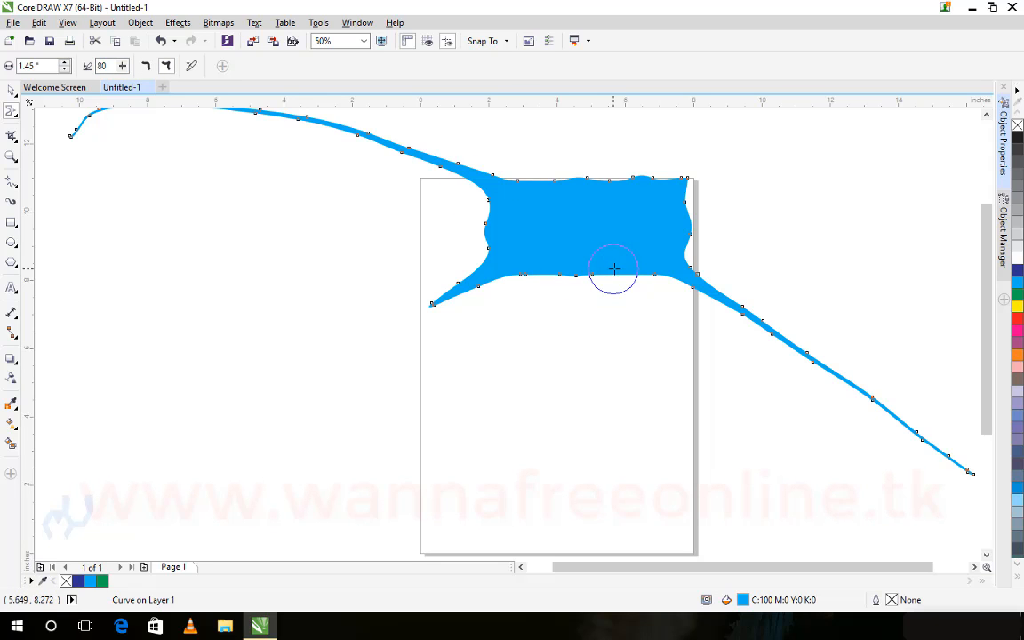
mouse_move(619, 284)
mouse_down()
mouse_move(619, 345)
mouse_move(535, 281)
mouse_move(610, 308)
mouse_move(637, 289)
mouse_up()
Step: Switch back to smooth smear and pull a rounded drip down from the lower edge, left of the pointed spike
scroll(637, 289, up, 2)
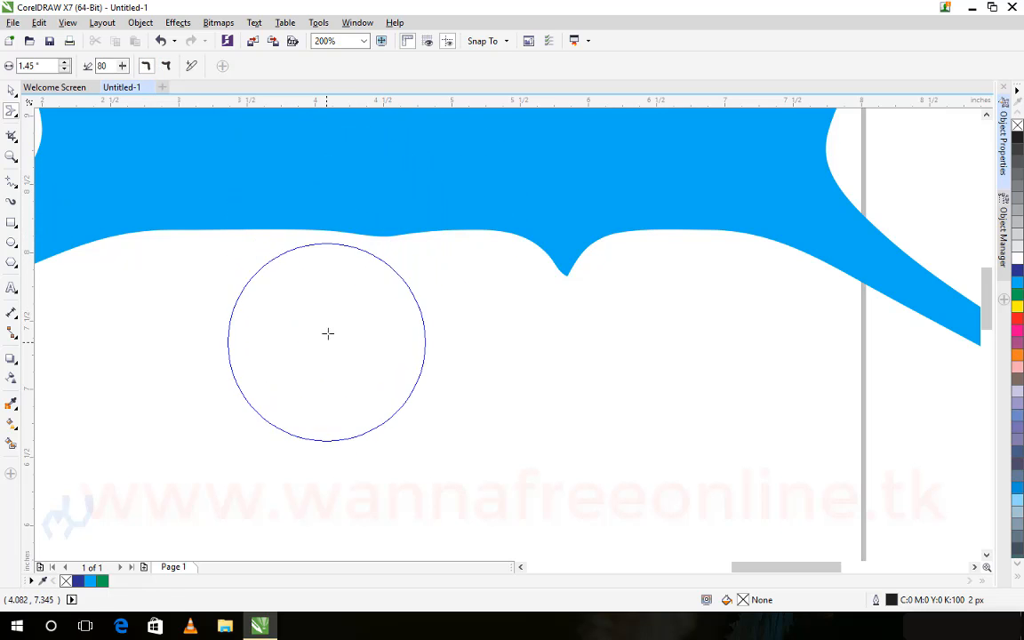
drag(332, 231, 335, 373)
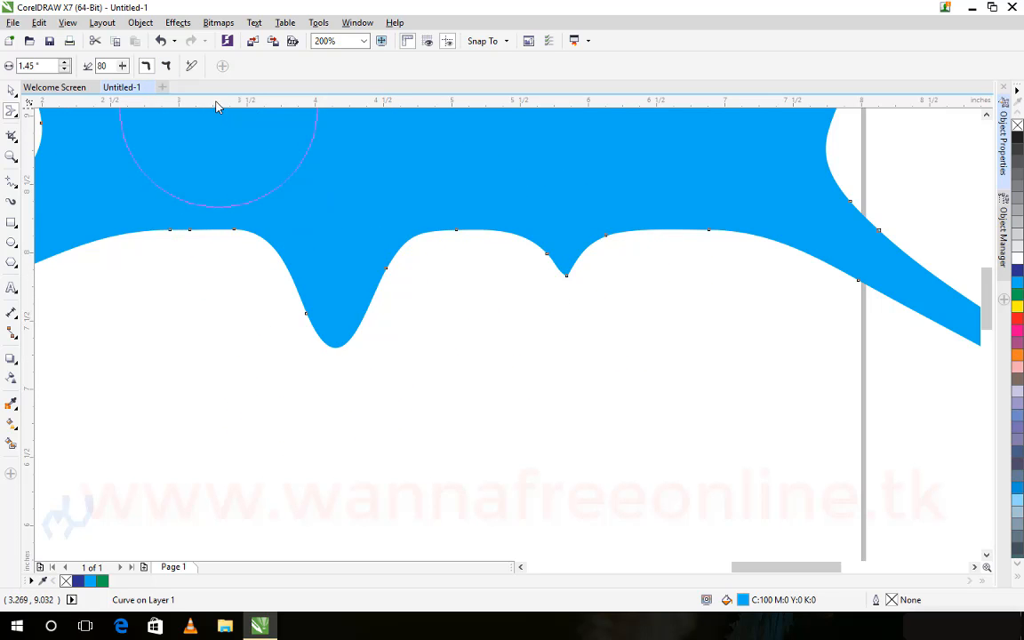
key(F8)
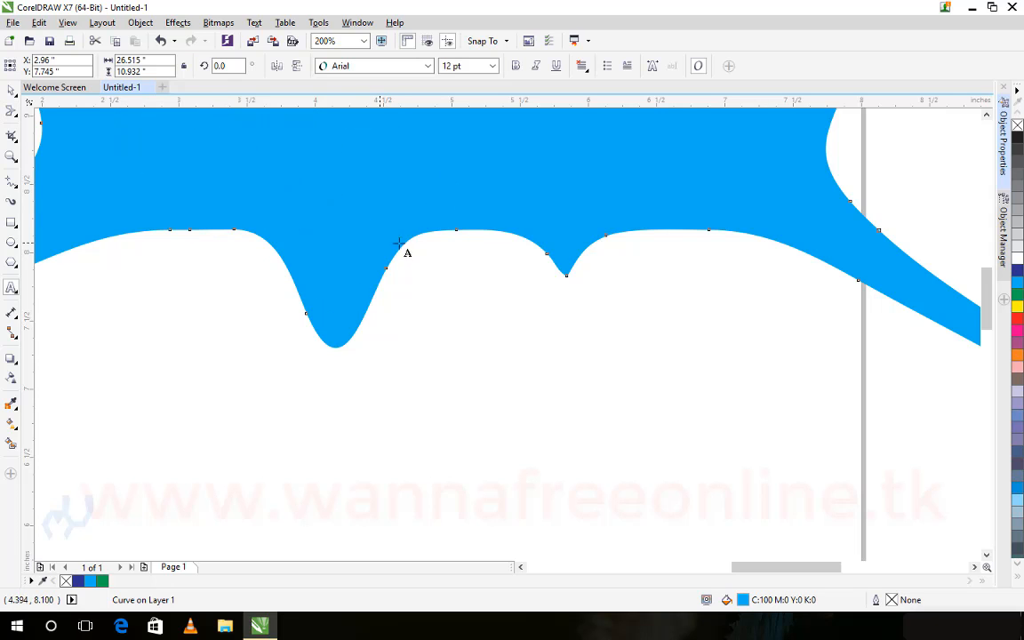
key(F5)
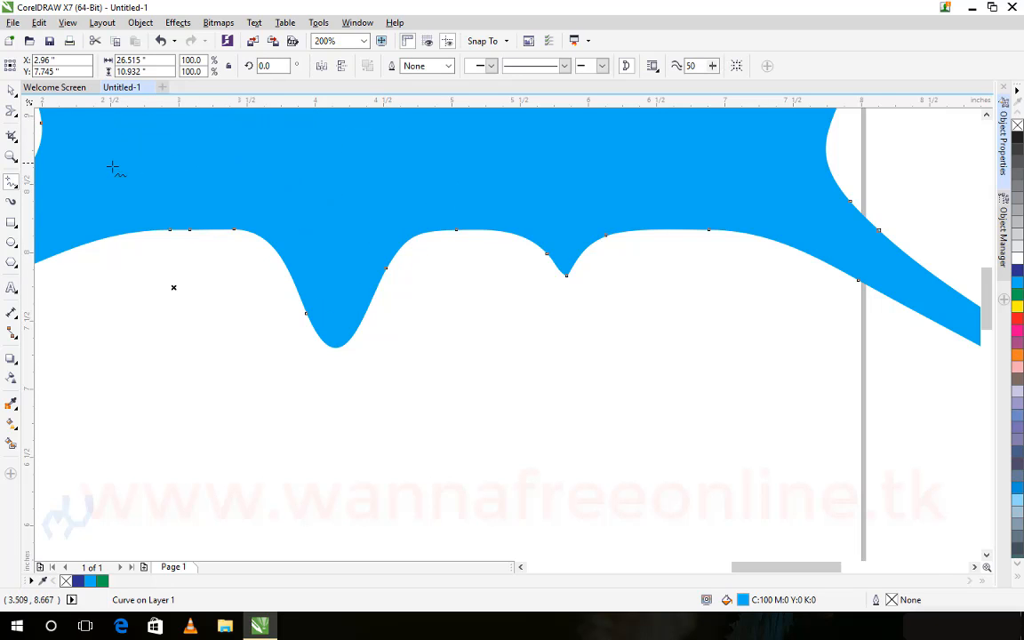
Step: Select the whole smeared cyan shape and delete it
key(F4)
click(8, 91)
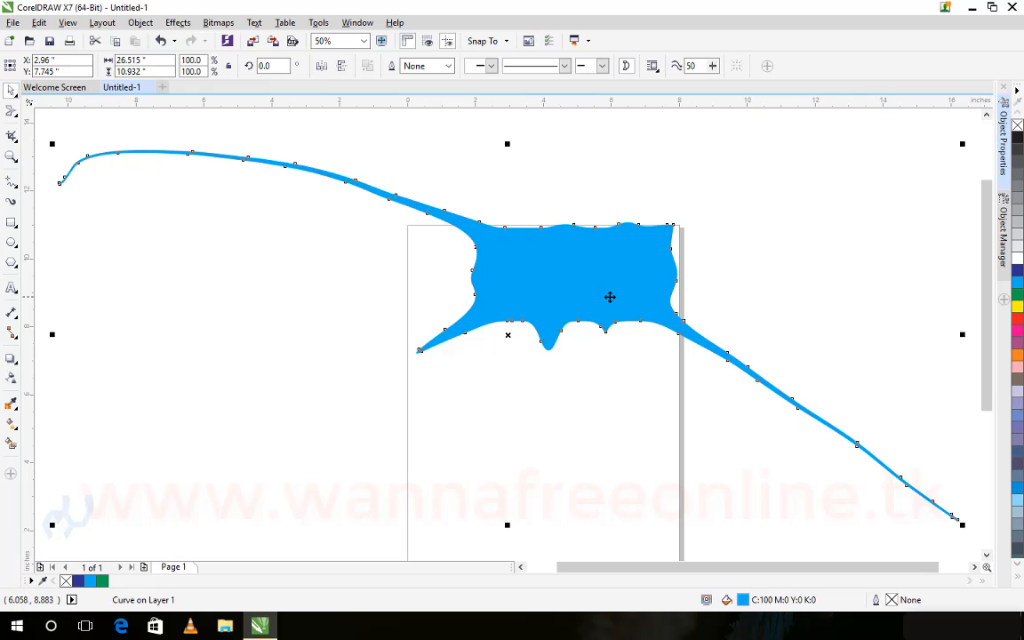
click(610, 297)
click(613, 297)
key(Delete)
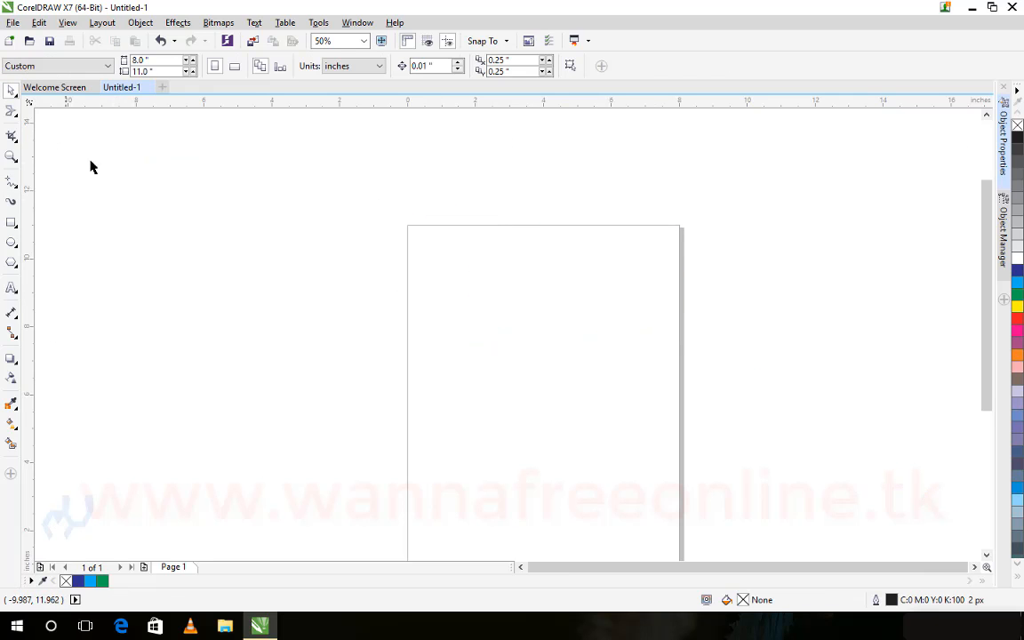
Step: Draw a rectangle about 8.25 by 4.29 in across the upper part of the page and choose the Twirl tool
click(14, 117)
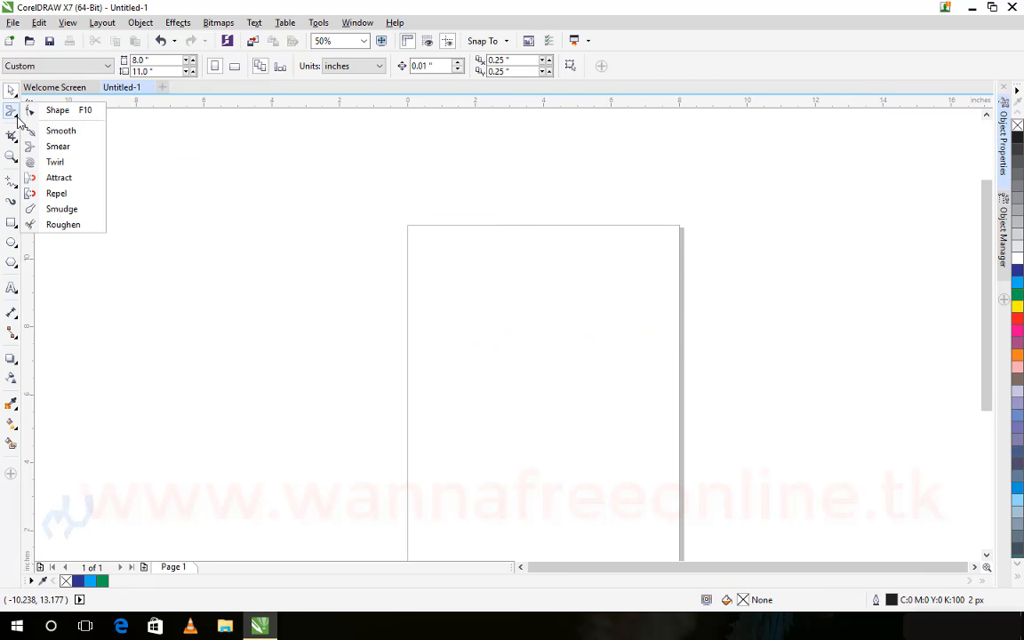
click(12, 226)
click(64, 220)
drag(397, 257, 679, 403)
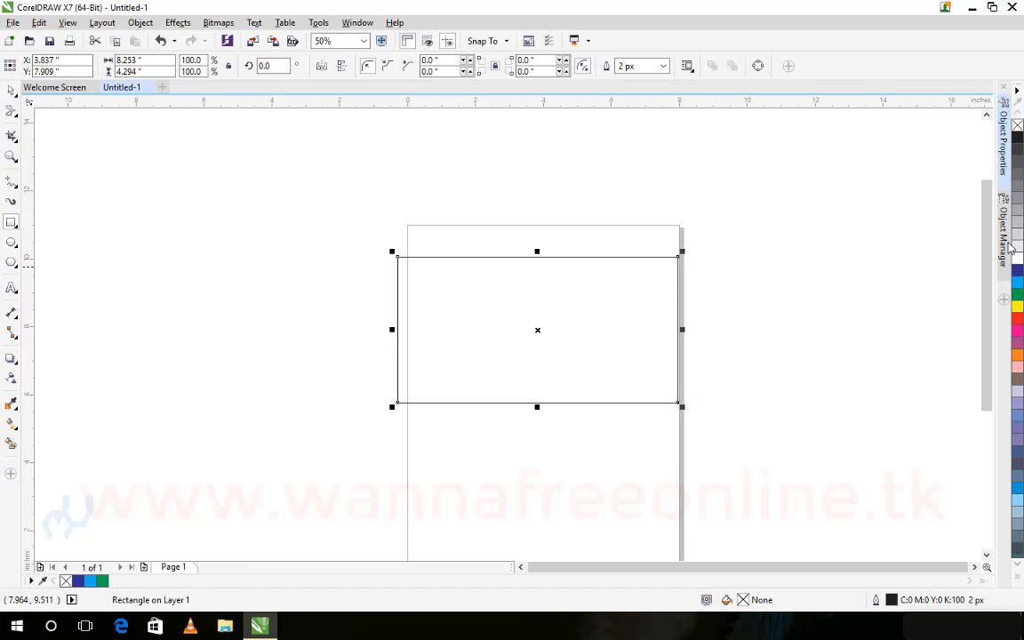
click(15, 116)
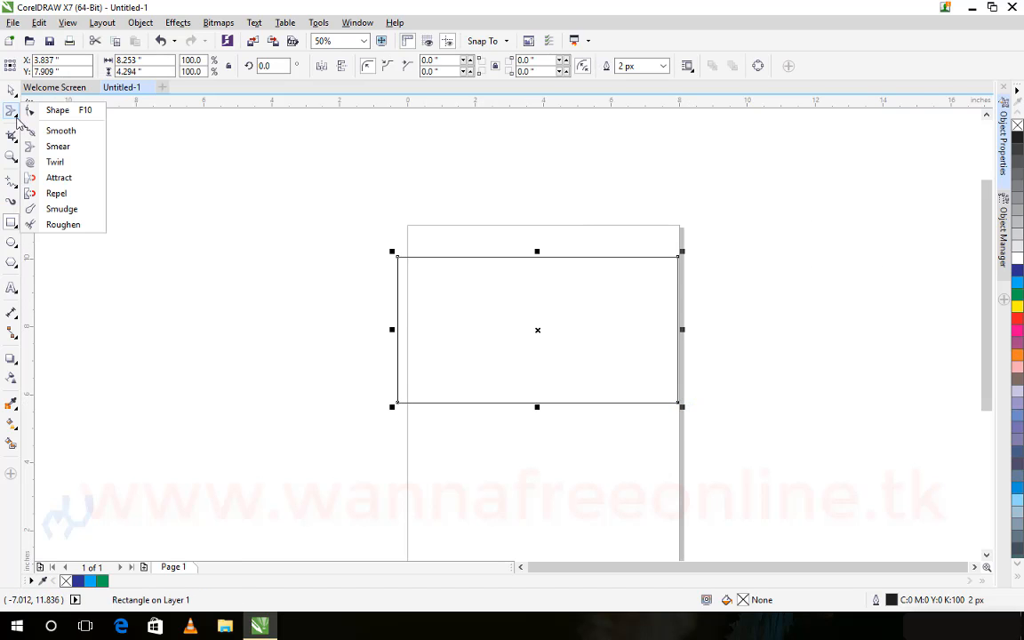
click(55, 162)
Step: Give the new rectangle a cyan fill without an outline and move it up to about X 3.88 in, Y 8.85 in
click(11, 92)
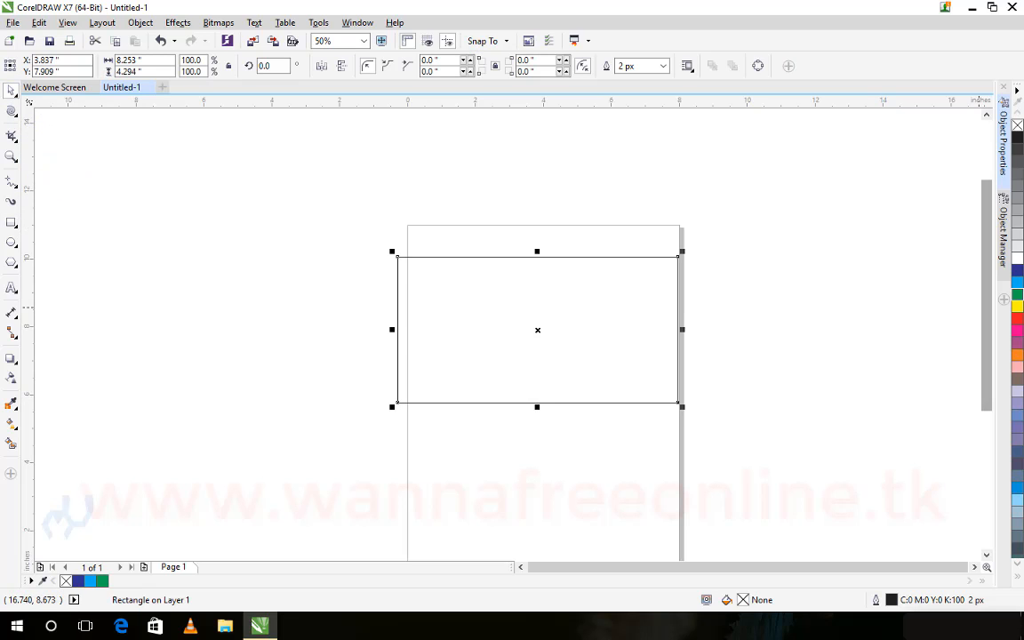
click(1017, 292)
click(1017, 282)
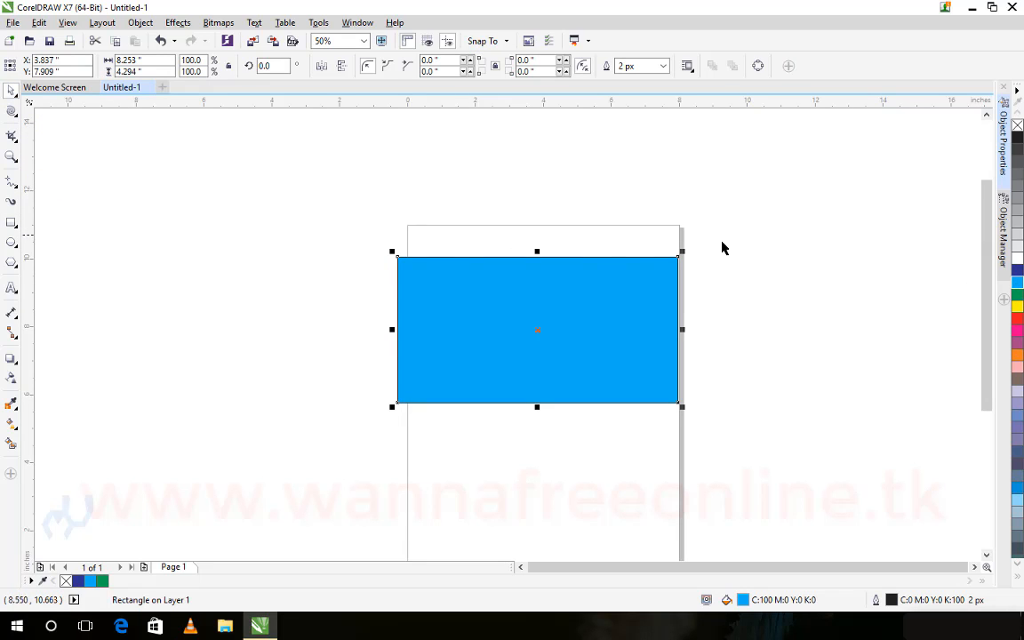
right_click(1017, 125)
scroll(690, 247, up, 1)
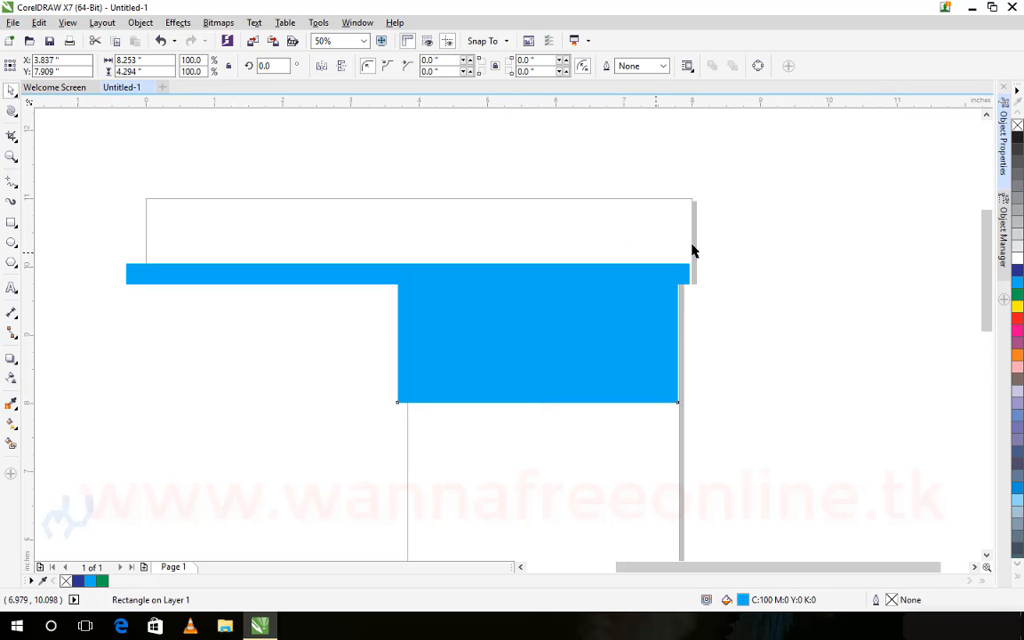
drag(664, 291, 667, 237)
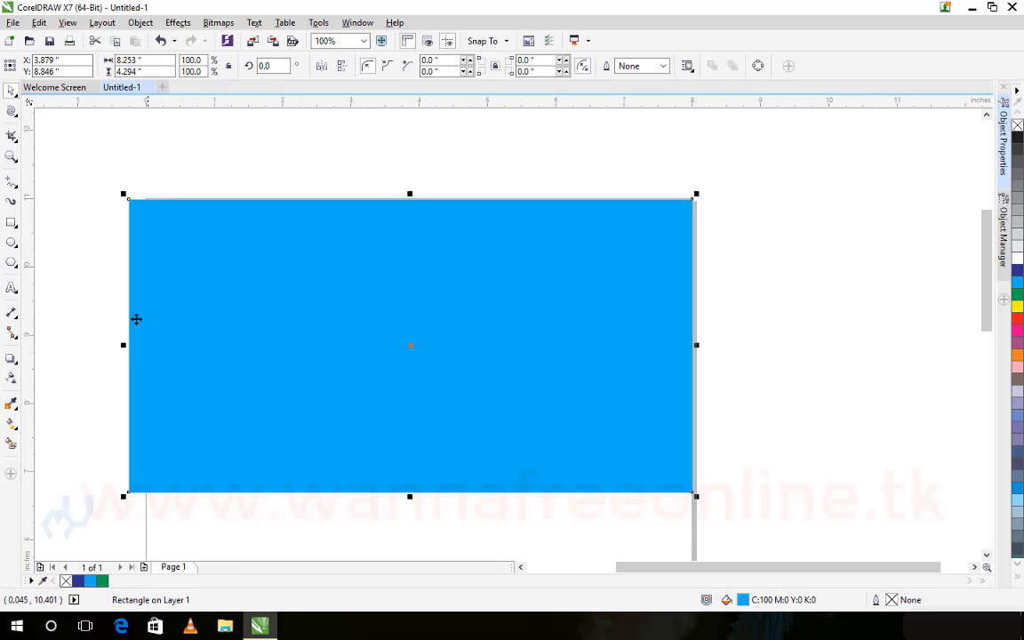
Step: Narrow the rectangle to the page's left edge and twirl its upper-right corner counterclockwise with a 1.45 in nib at rate 50
drag(121, 345, 140, 346)
click(12, 111)
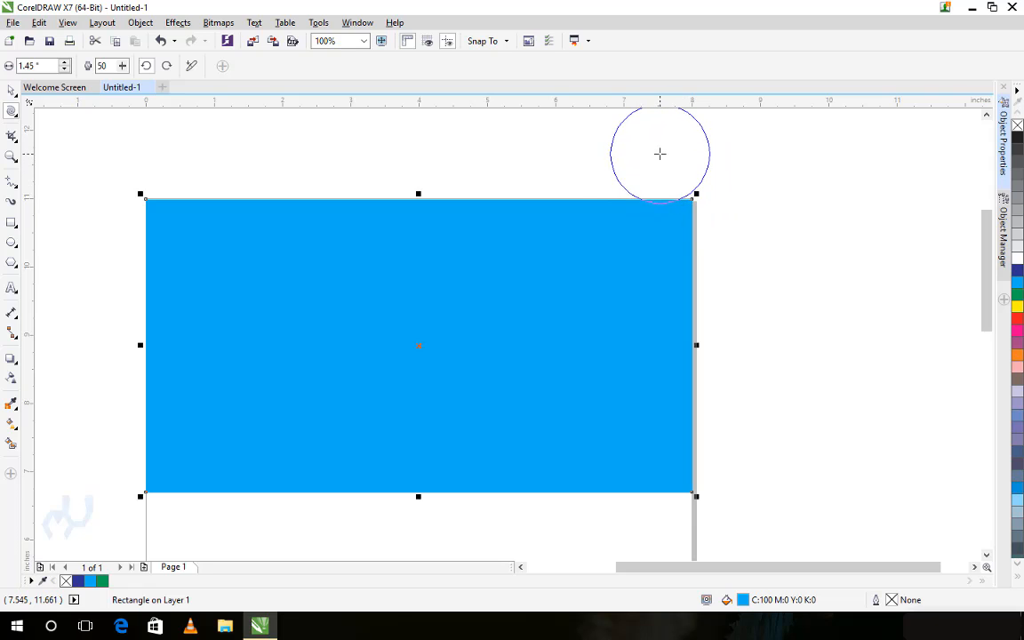
key(Escape)
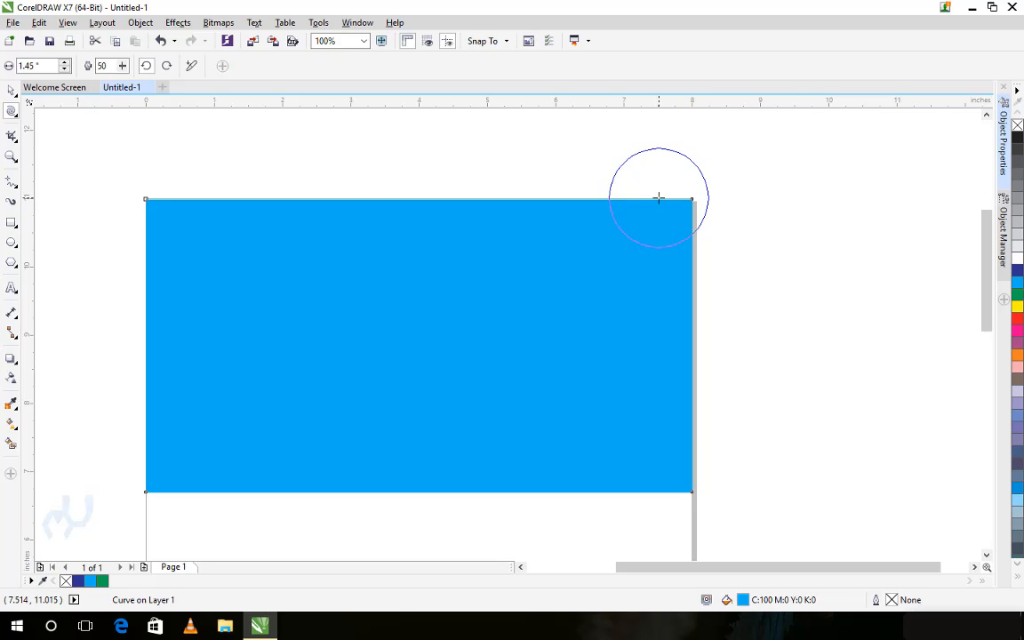
drag(658, 197, 659, 198)
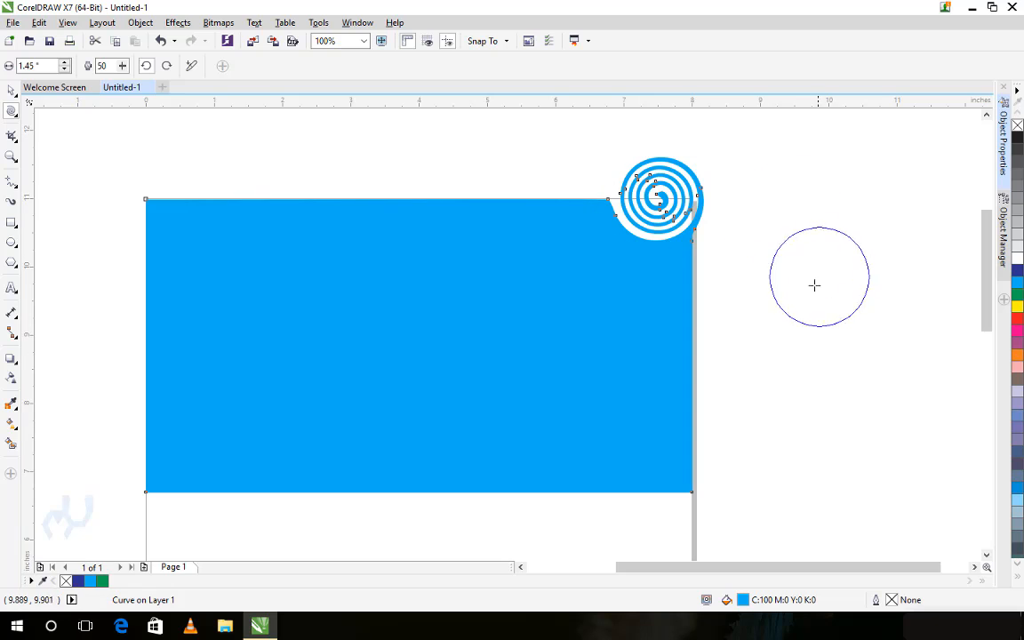
Step: Twirl the shape's upper-left corner counterclockwise into a spiral with the same nib and rate
click(161, 182)
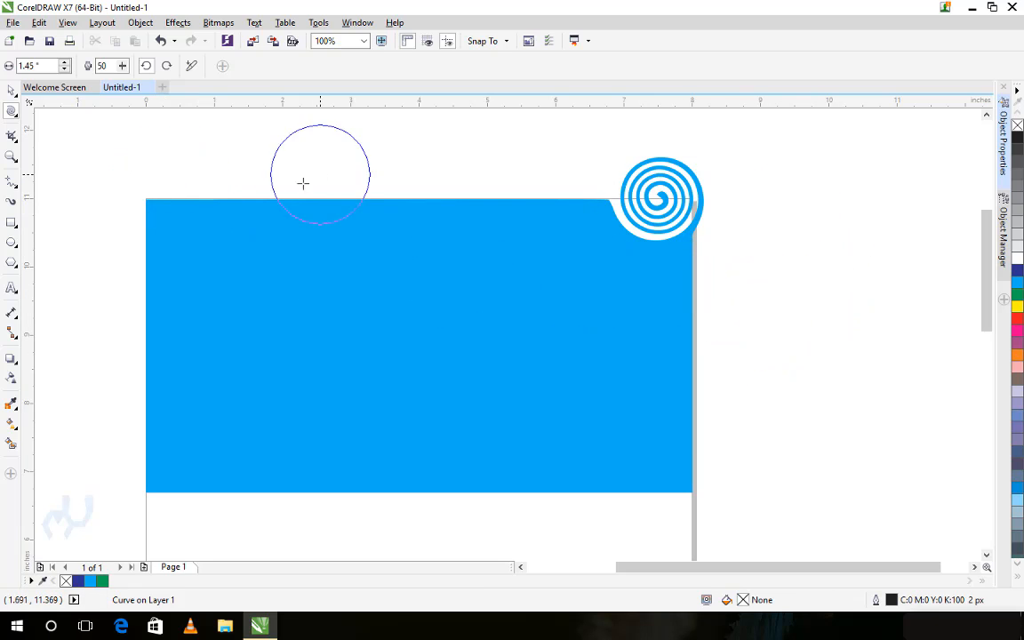
click(146, 201)
drag(148, 197, 148, 196)
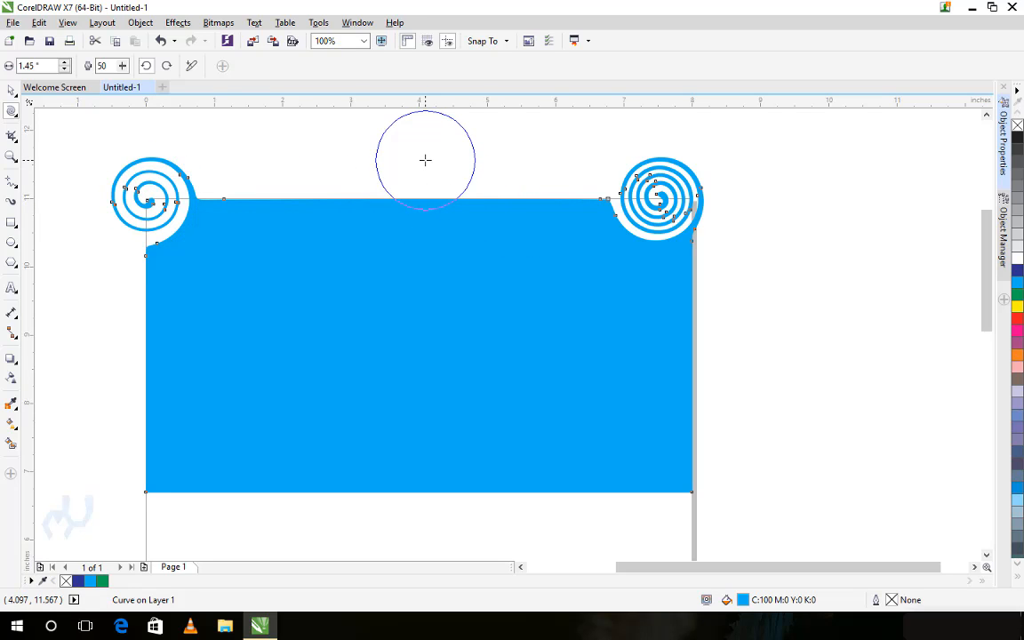
Step: Twirl the middle of the upper edge into a thin ring, and add a clockwise twirl between it and the upper-left spiral
drag(425, 159, 425, 160)
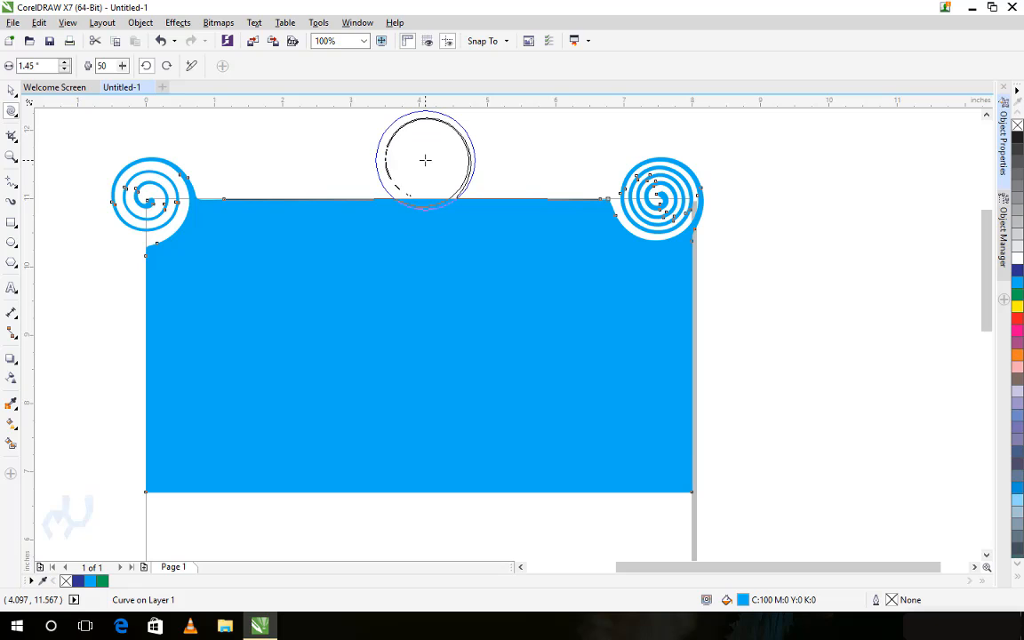
drag(425, 160, 424, 160)
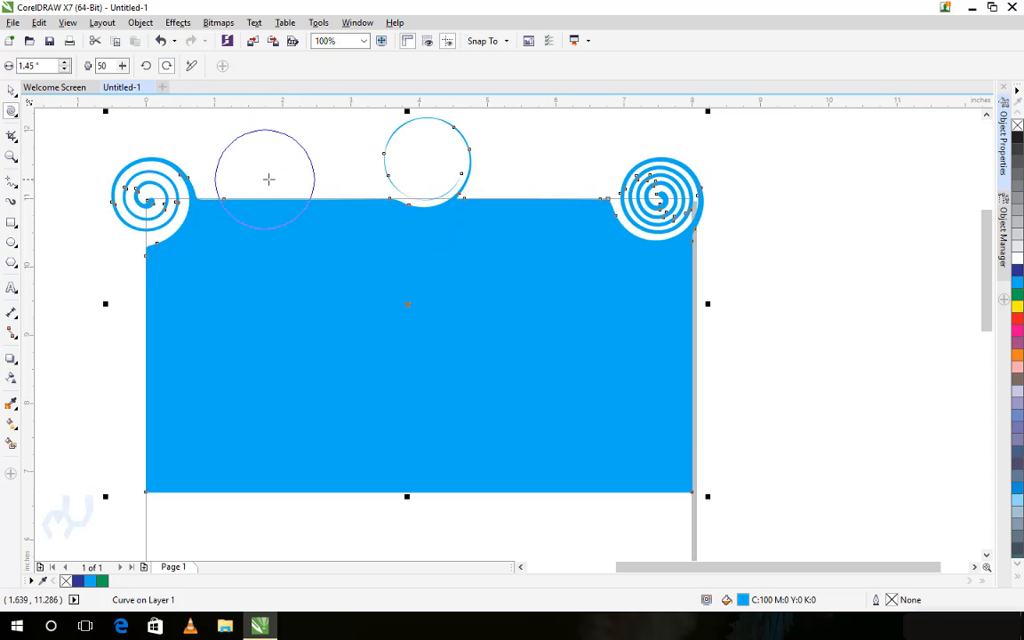
drag(276, 174, 278, 175)
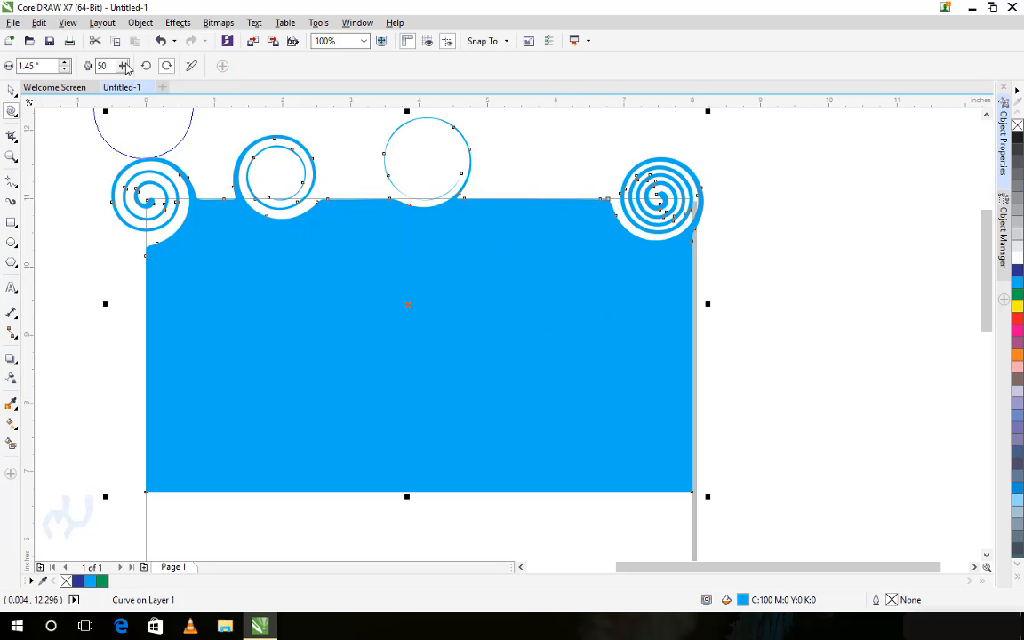
Step: Twirl the upper edge beside the upper-right spiral at rate 100, and the left edge with a 2.32 in nib
drag(124, 66, 125, 80)
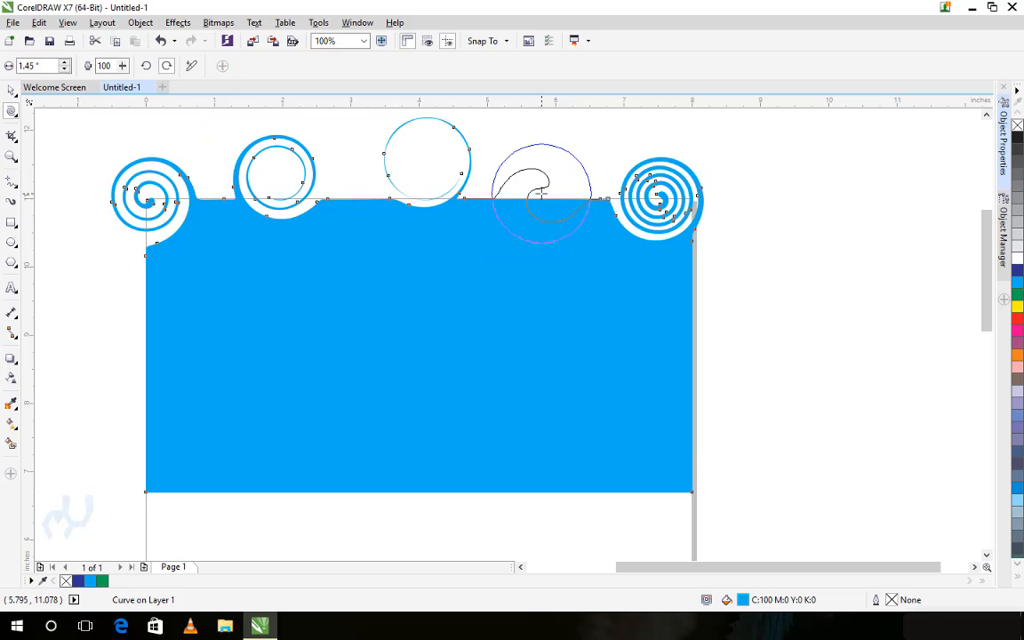
drag(540, 191, 540, 192)
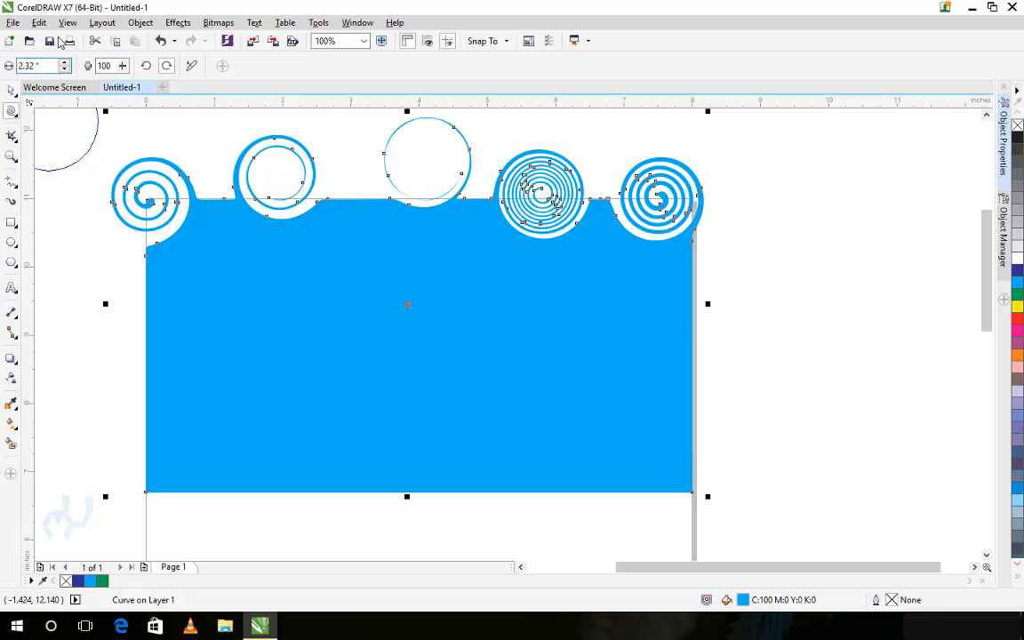
drag(158, 340, 158, 339)
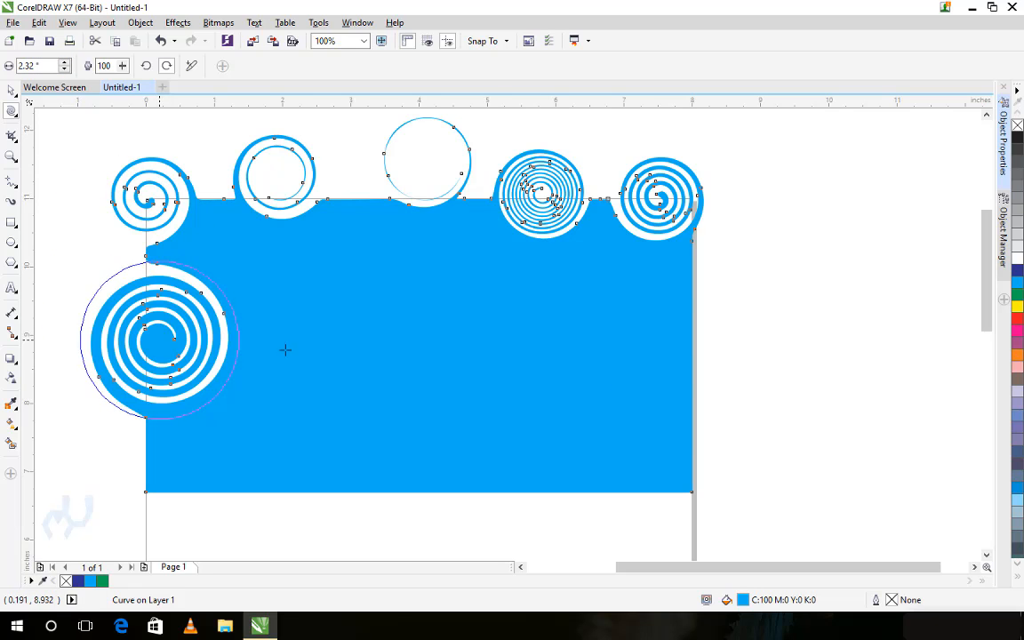
Step: Move the twirled shape right and up to about X 5.52 in, Y 10.2 in, and reselect it
click(9, 93)
drag(424, 326, 550, 275)
key(Escape)
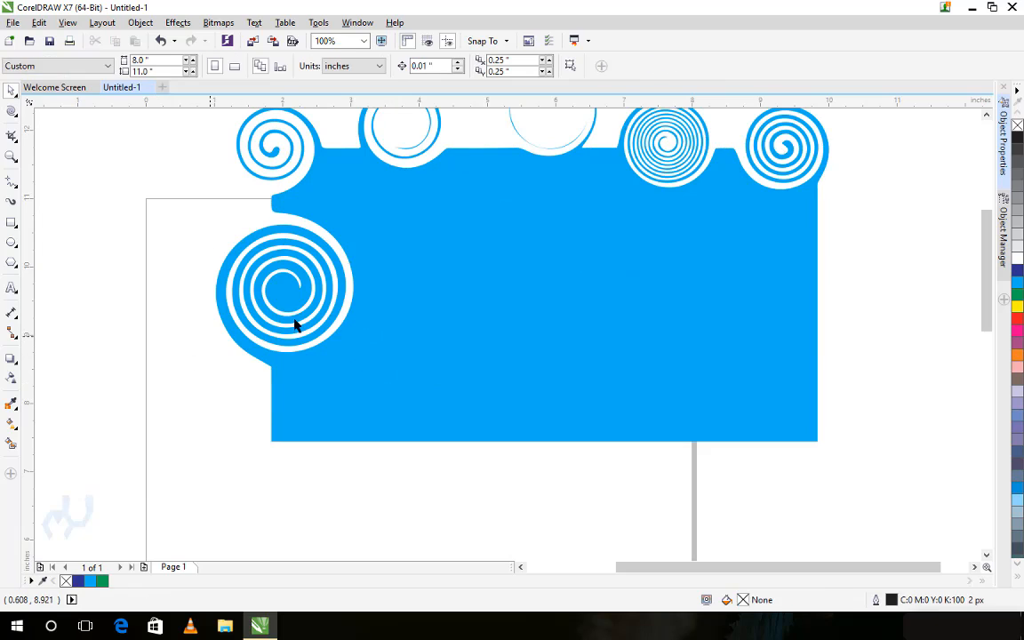
click(309, 287)
click(308, 287)
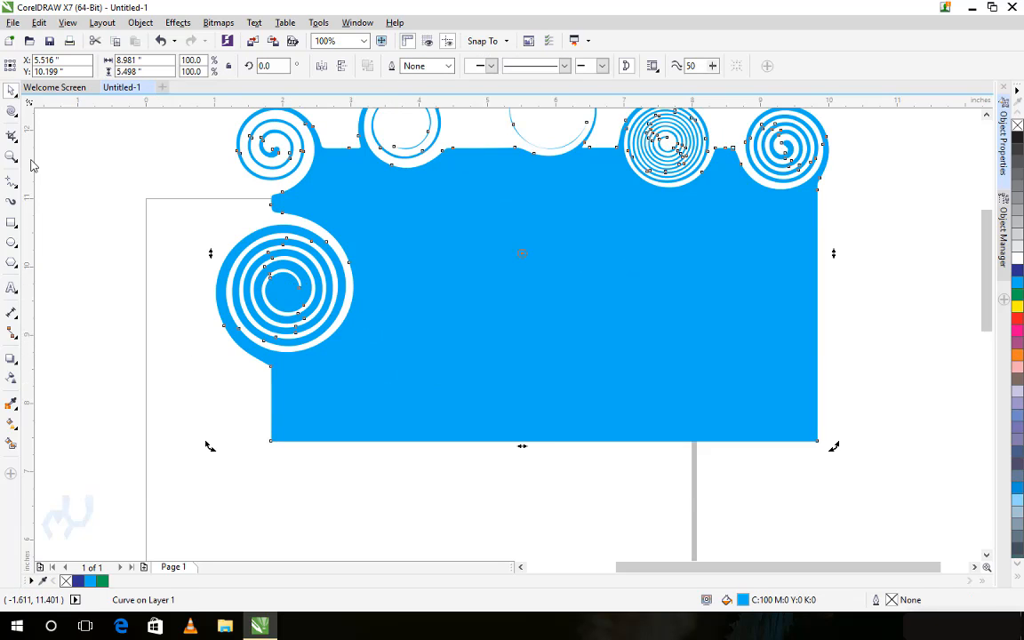
Step: Use the Attract tool with a 2.32 in nib at rate 16 to pull both lower corners outward into spikes
click(16, 115)
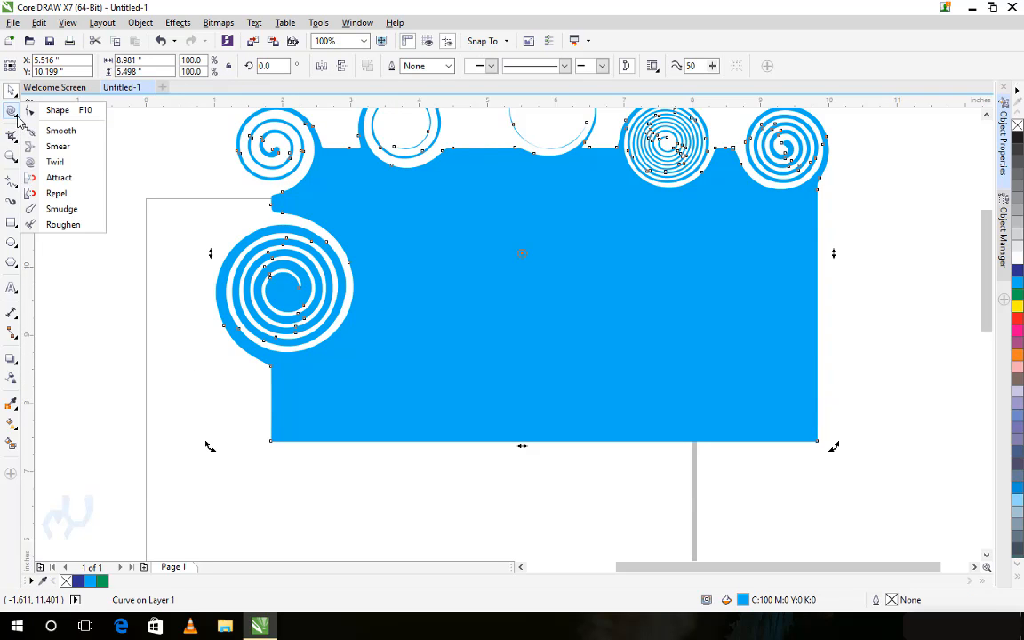
click(58, 177)
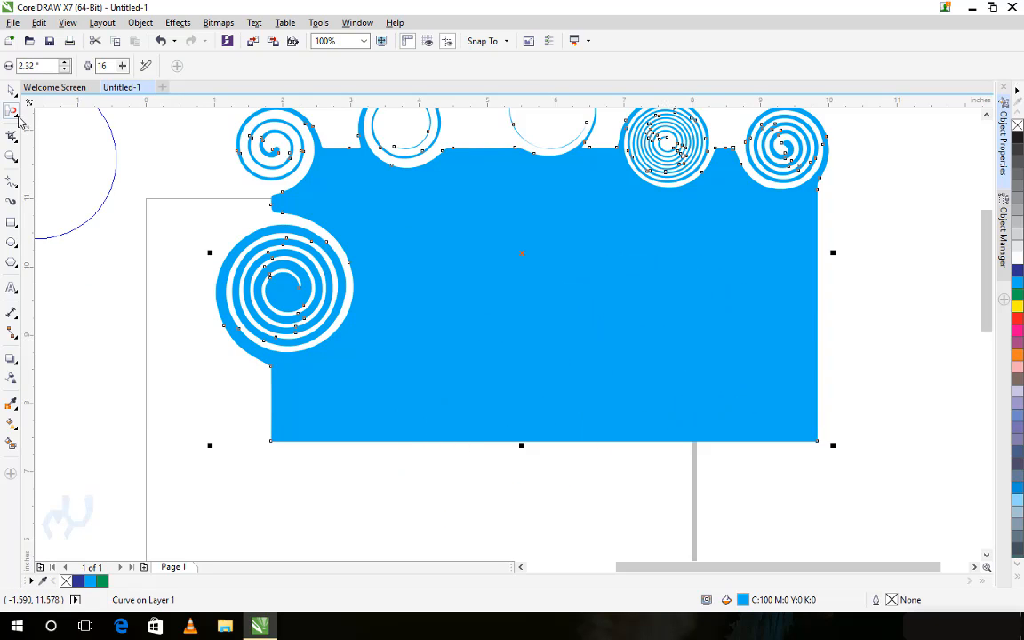
click(16, 115)
click(12, 113)
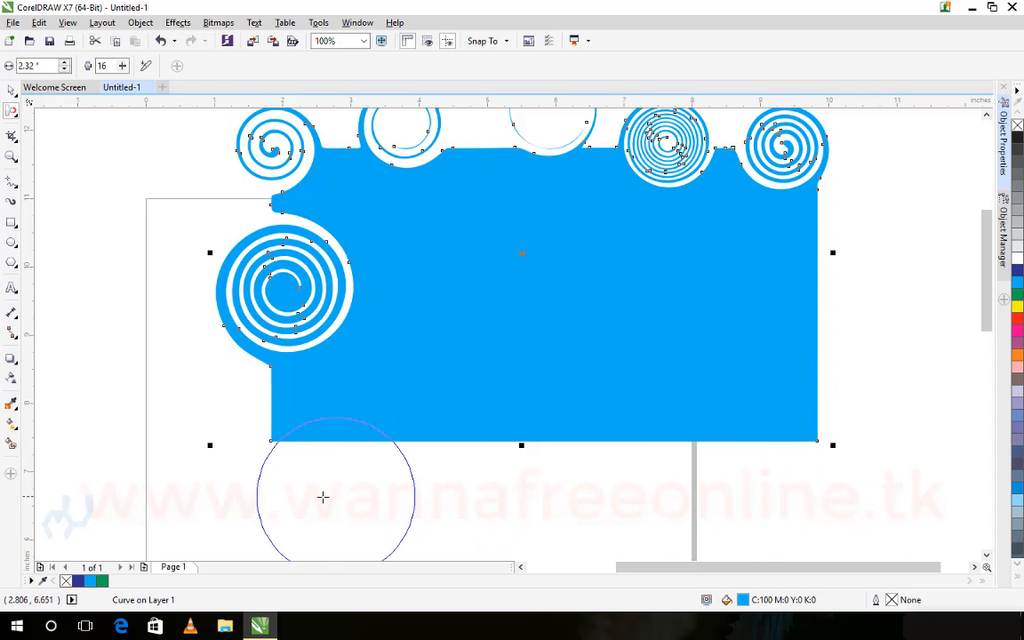
click(246, 496)
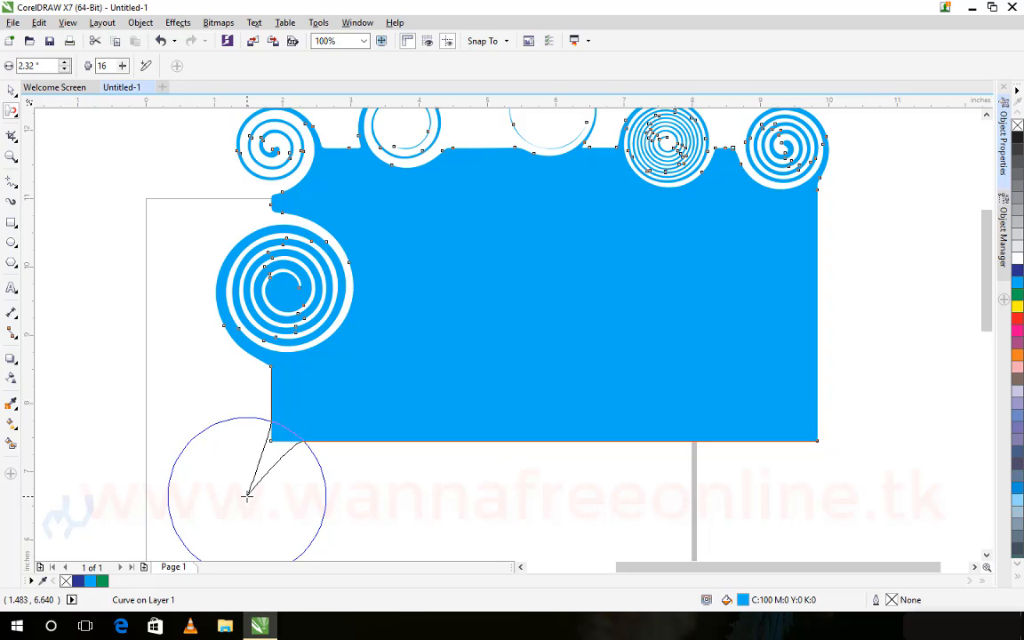
drag(247, 495, 247, 495)
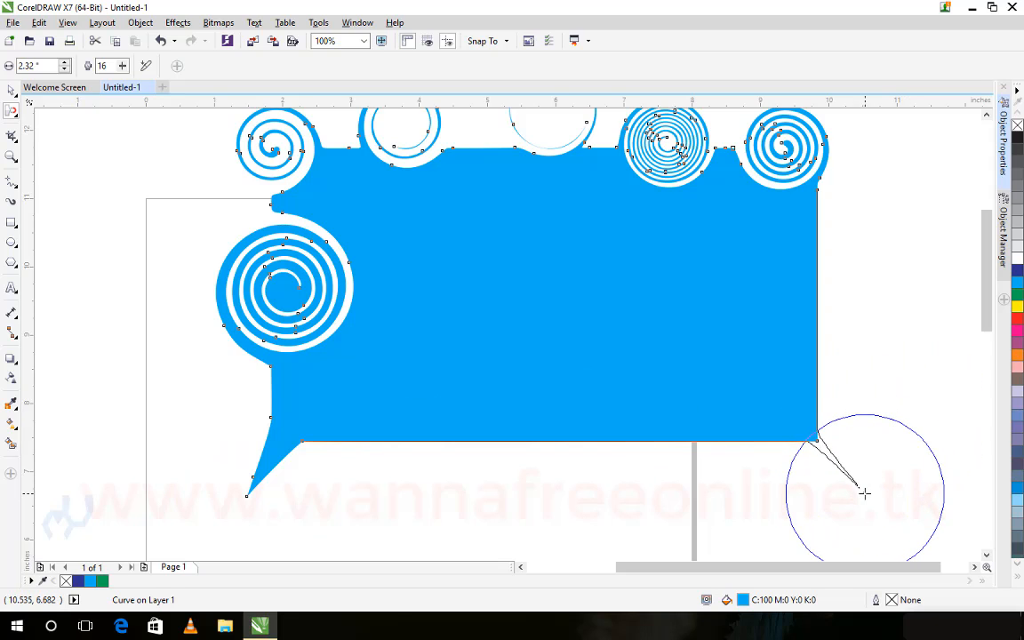
drag(864, 492, 864, 492)
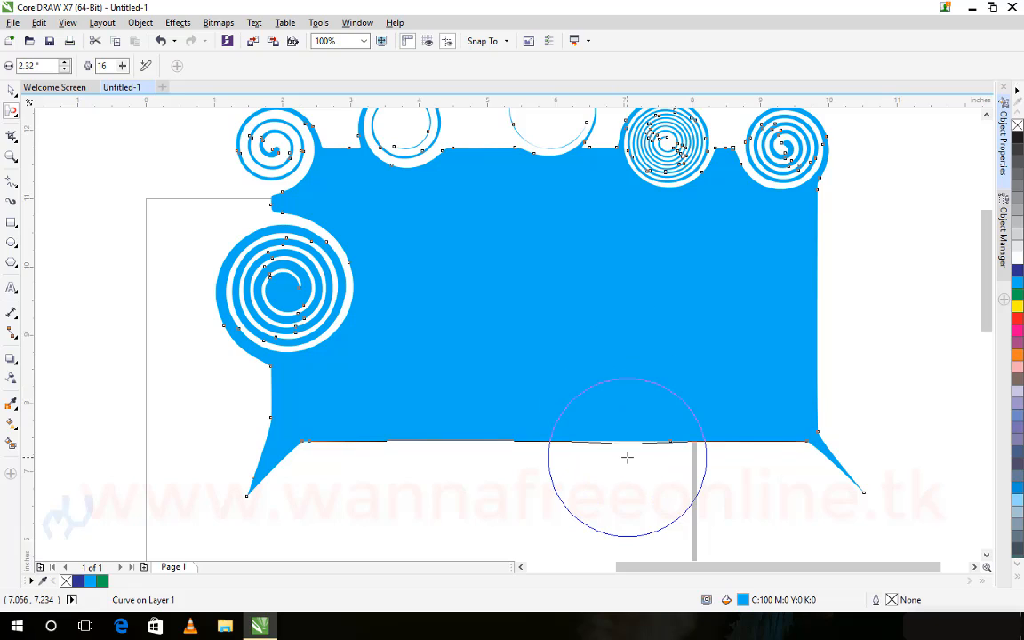
Step: Attract the lower edge at three spots between the corner spikes to form downward points of increasing depth toward the left
mouse_move(626, 457)
mouse_down()
mouse_move(595, 472)
mouse_move(486, 475)
mouse_up()
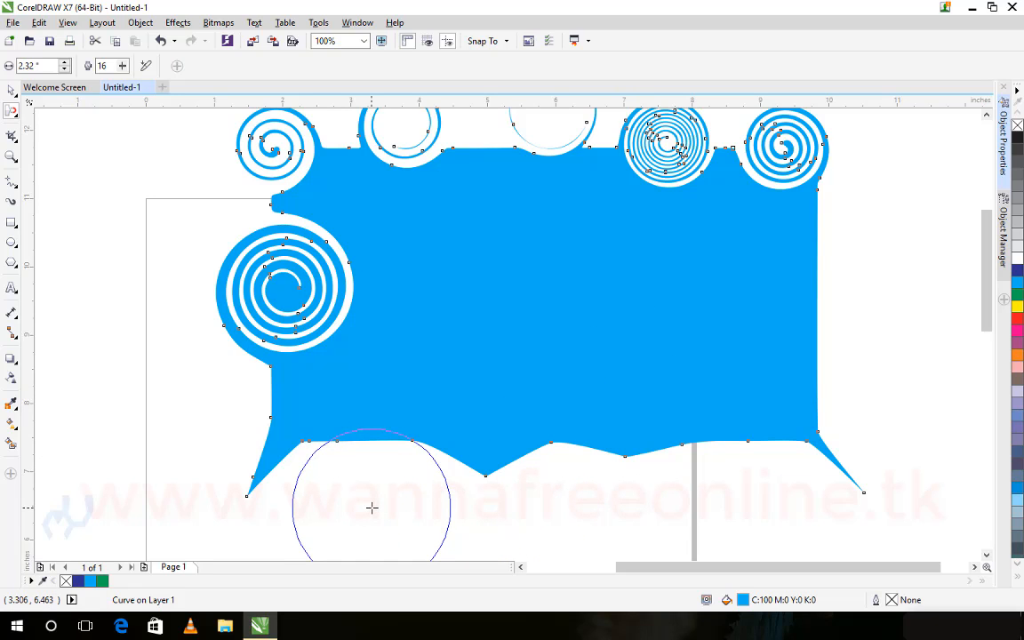
drag(371, 507, 371, 503)
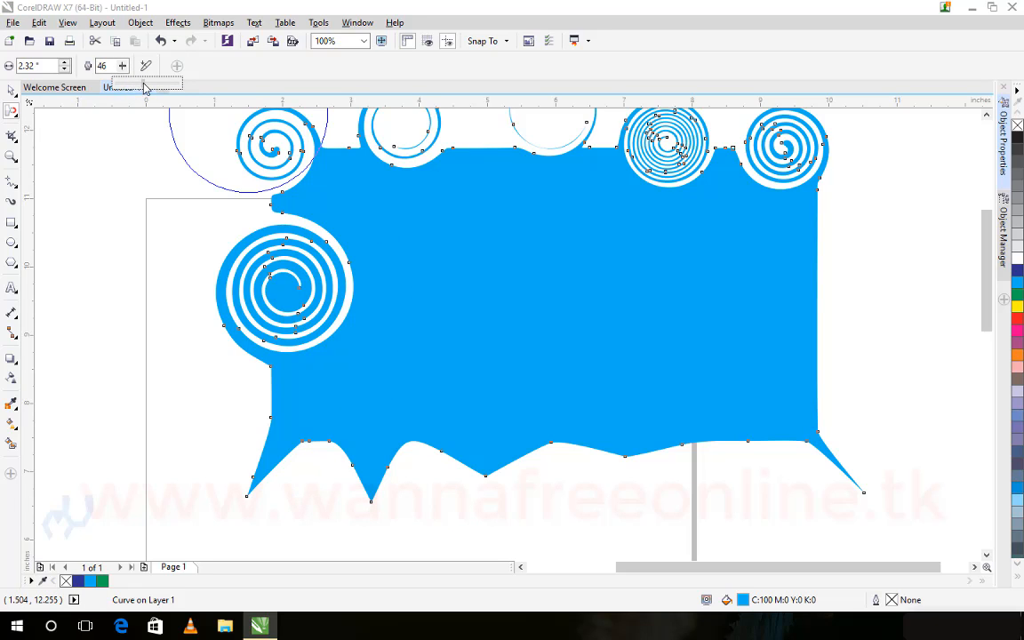
Step: Set the Attract rate to 46 and merge the split-off Welcome Screen back into one window with the drawing
drag(145, 88, 129, 75)
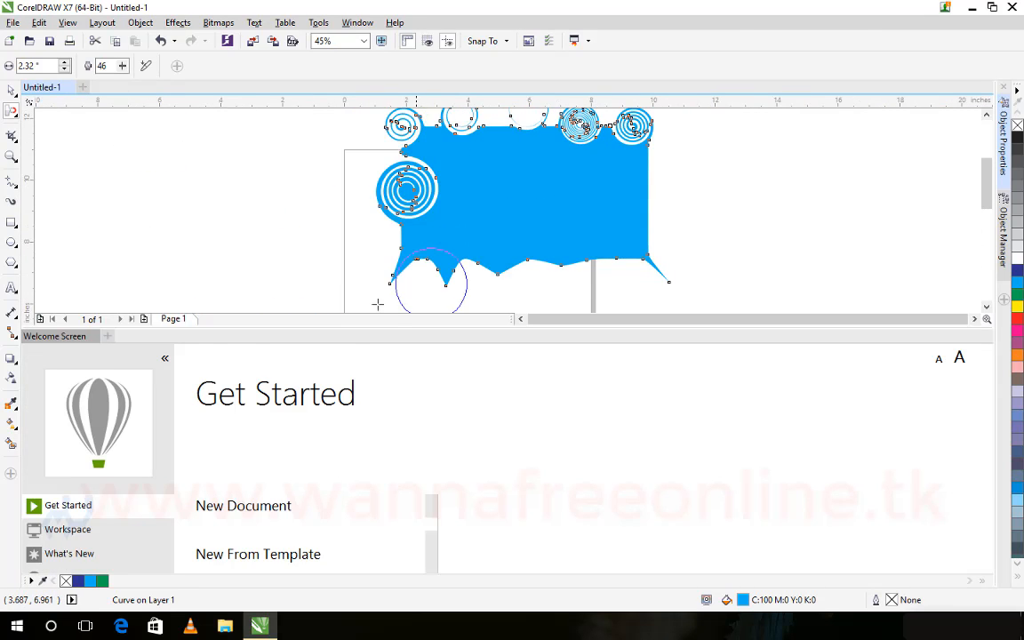
mouse_move(54, 336)
mouse_down()
mouse_move(85, 218)
mouse_move(148, 101)
mouse_move(142, 89)
mouse_move(44, 87)
mouse_up()
click(42, 87)
click(53, 87)
click(121, 88)
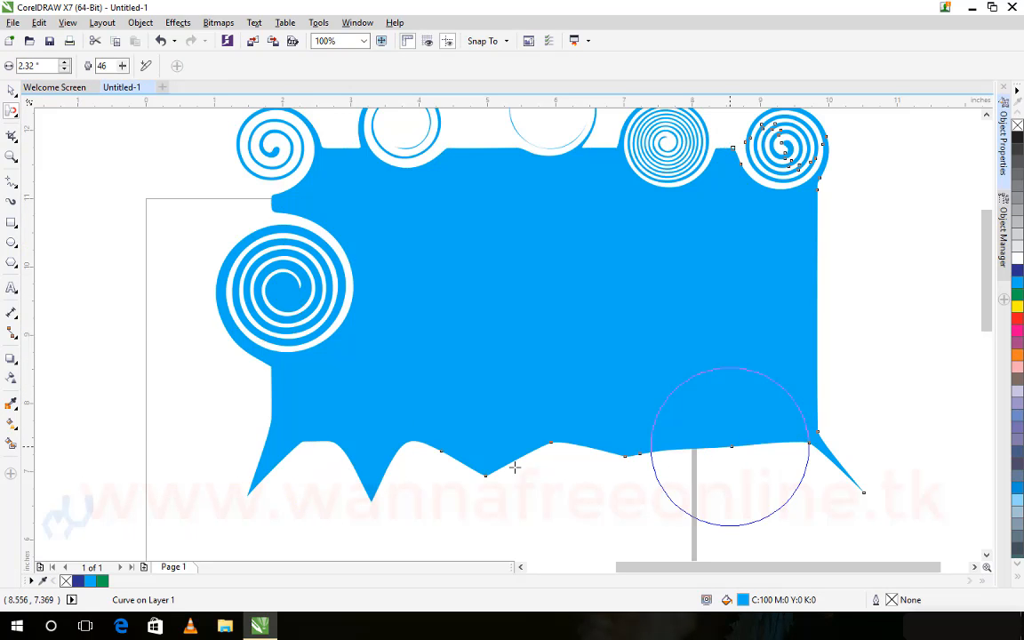
Step: Use the Repel tool on the lower-right spike, two points of the lower edge and the lower-right corner to form round lobes
click(17, 117)
click(98, 199)
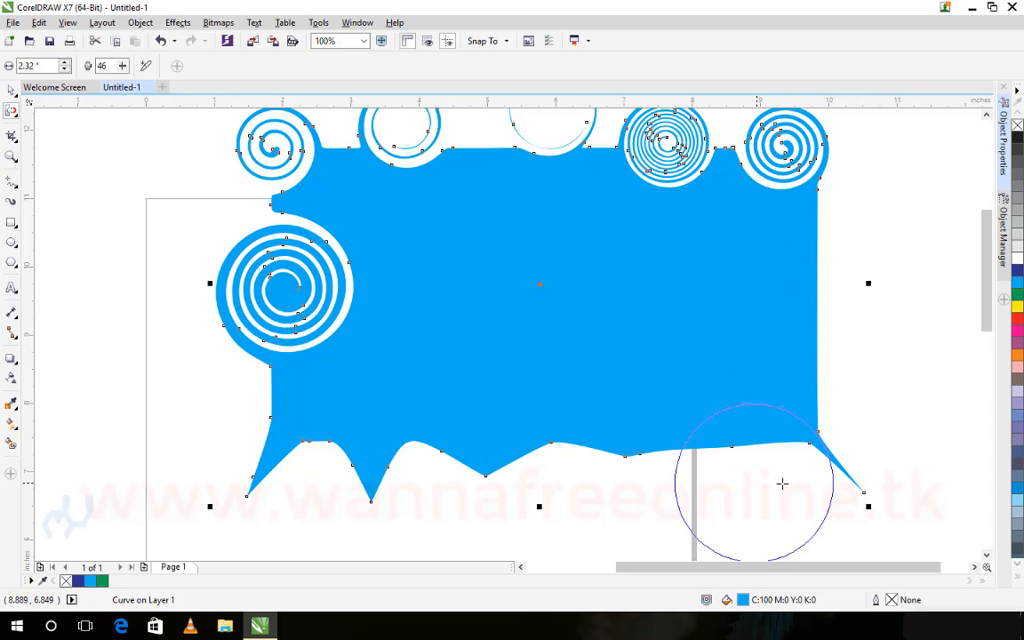
drag(866, 492, 852, 491)
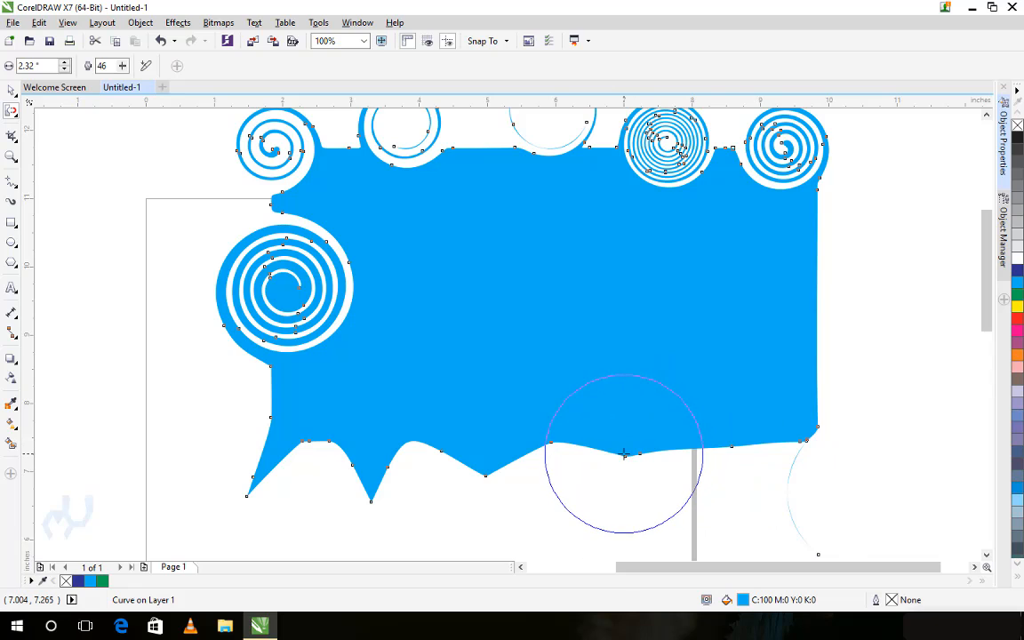
drag(623, 454, 622, 452)
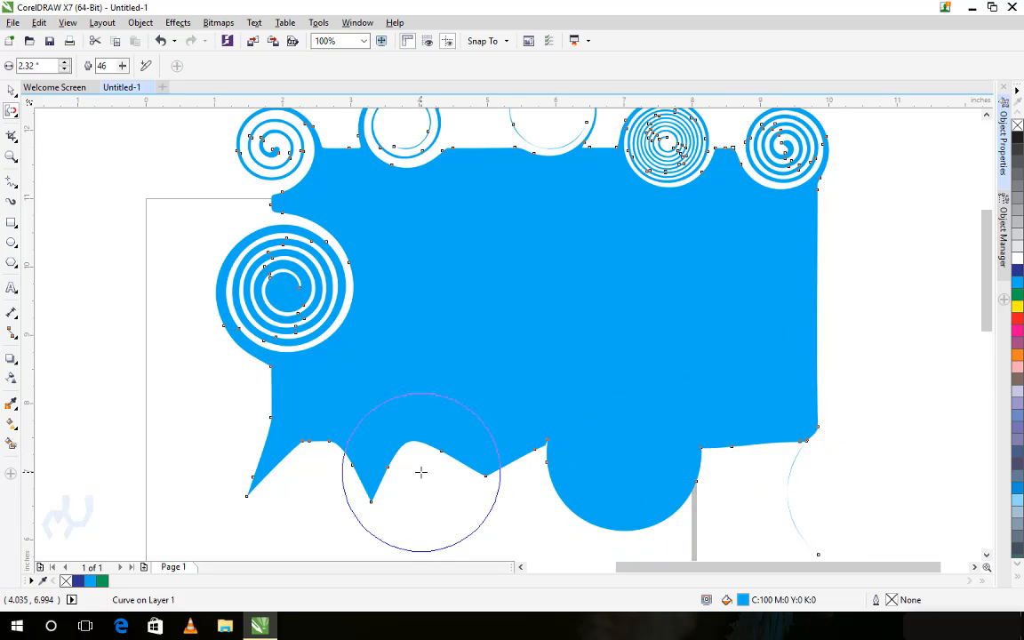
drag(471, 468, 484, 471)
drag(789, 416, 789, 417)
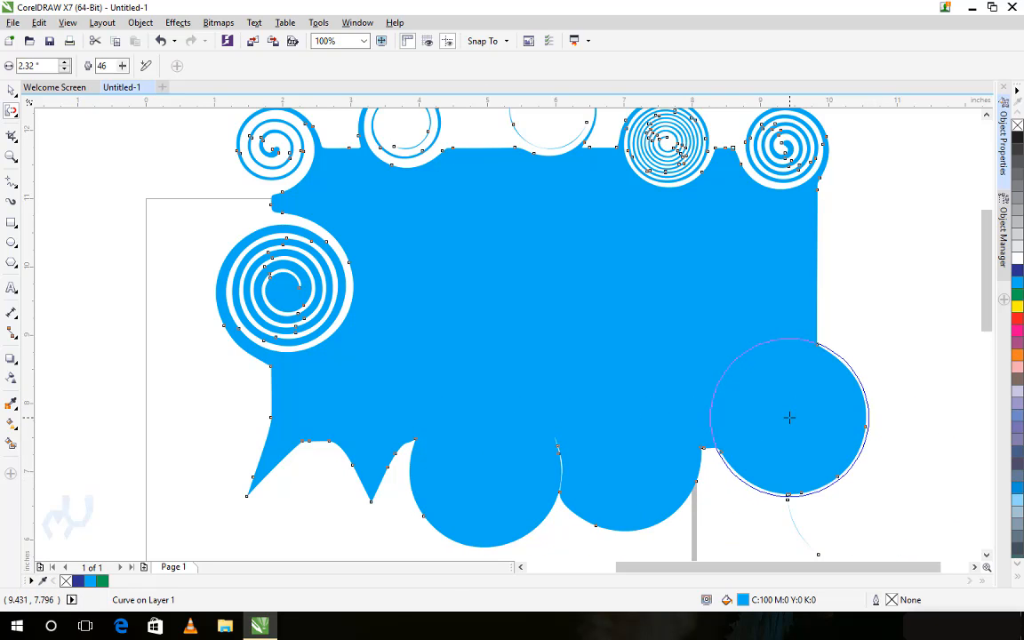
Step: Use the Smudge tool with a 0.05 in nib to scribble small loops down the shape's right edge
click(15, 118)
click(101, 208)
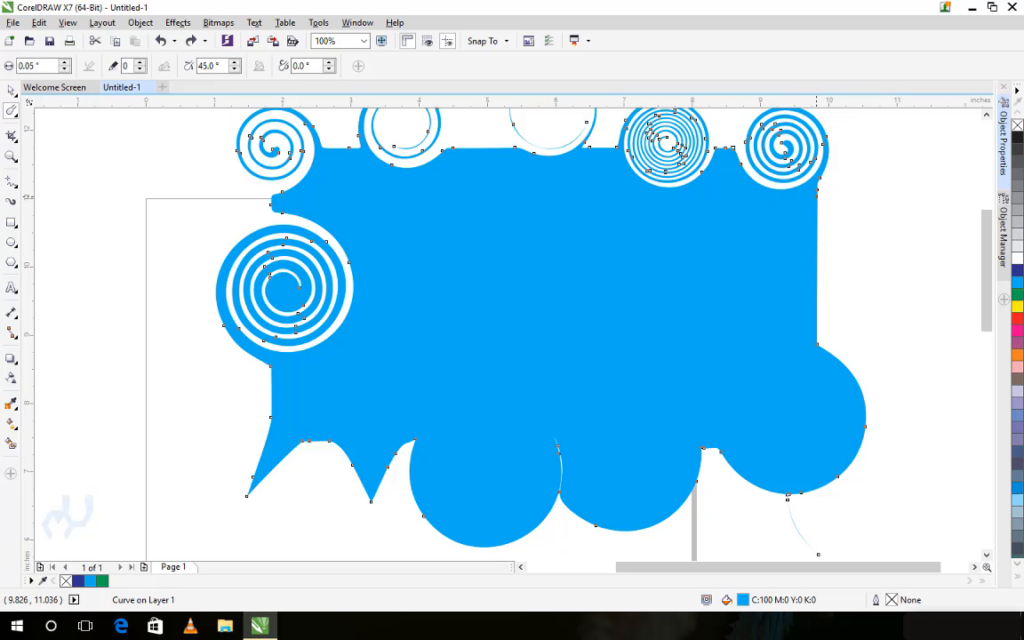
drag(817, 195, 819, 197)
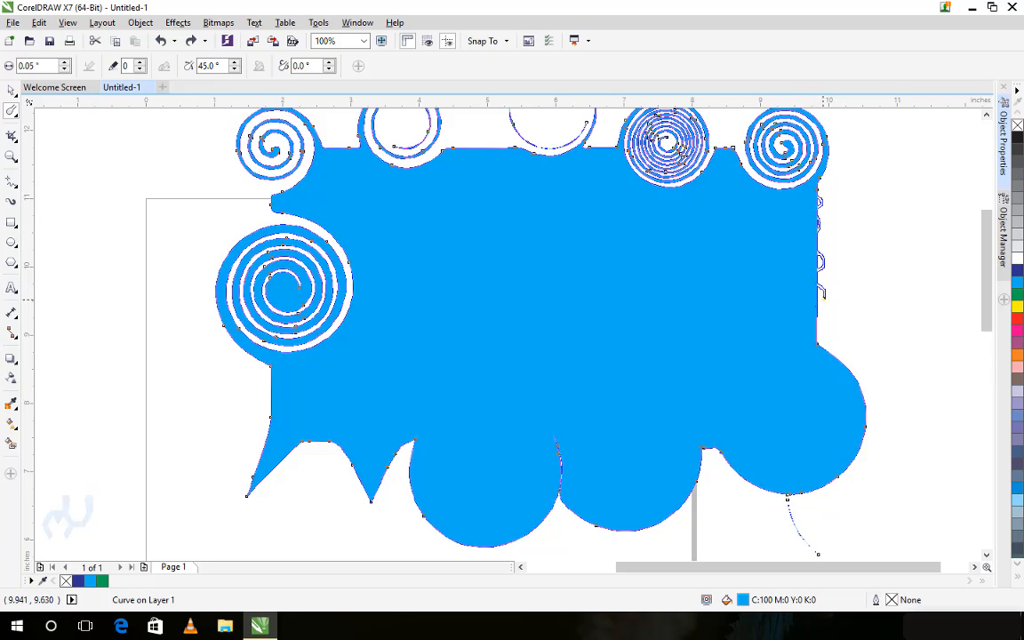
drag(829, 344, 843, 321)
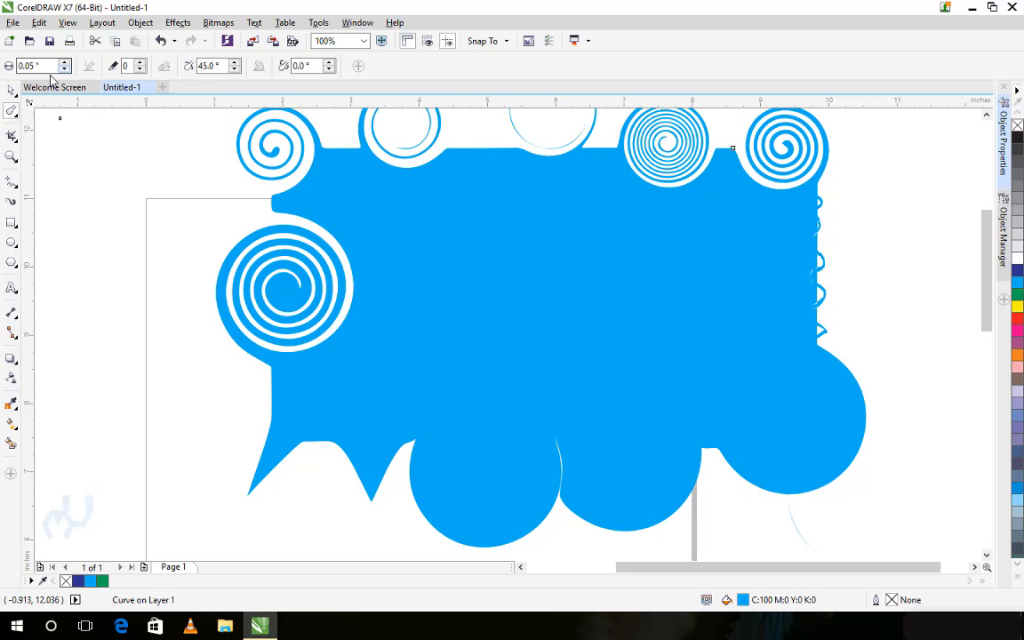
Step: Set the smudge nib size to 1 in and smear broad strokes across the large left spiral and the lower-left area
text(1)
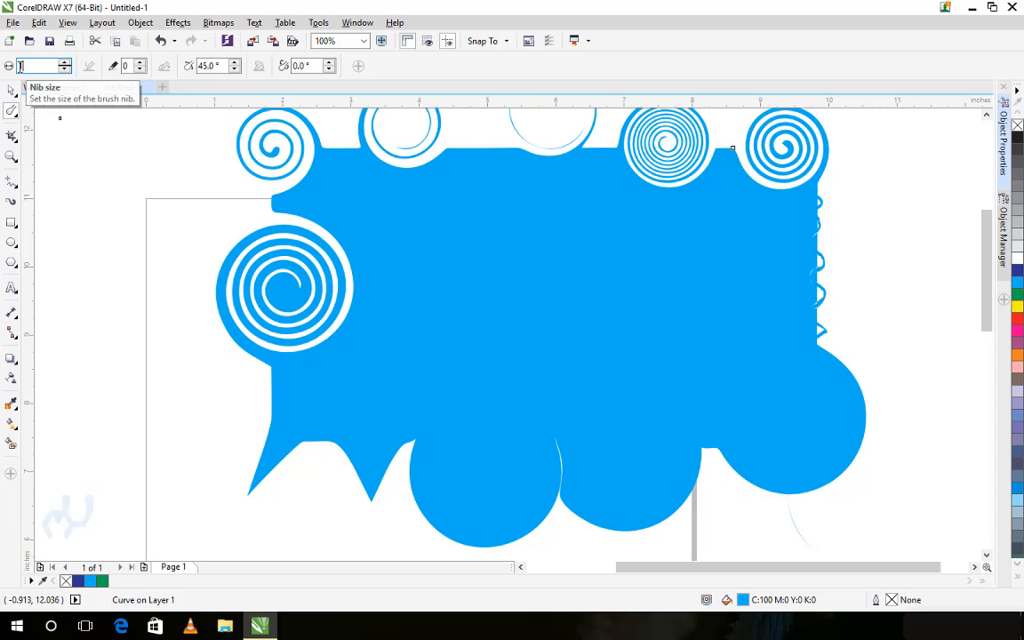
key(Return)
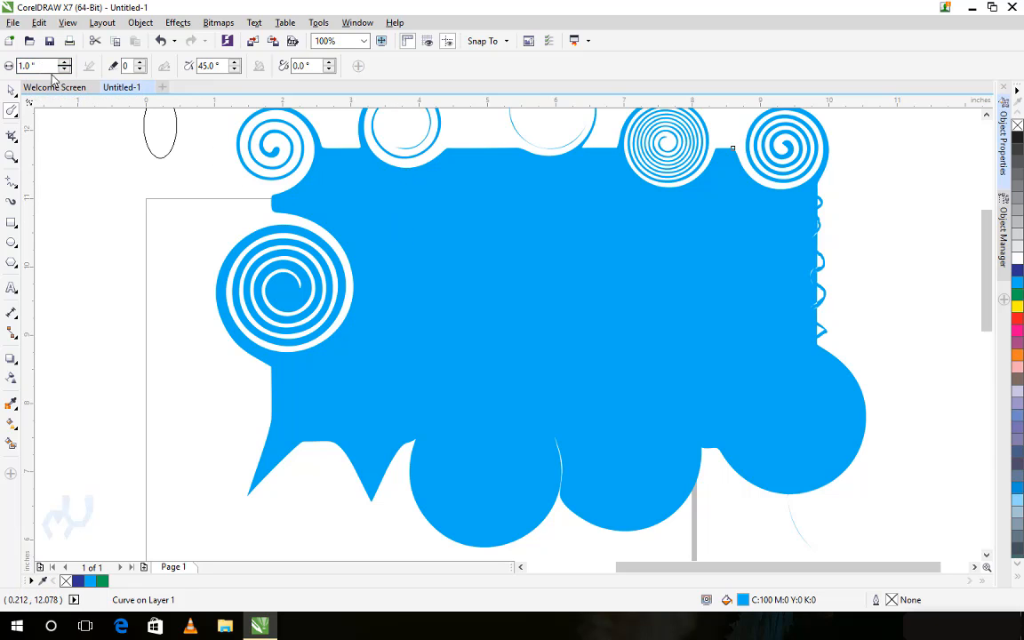
drag(453, 315, 170, 311)
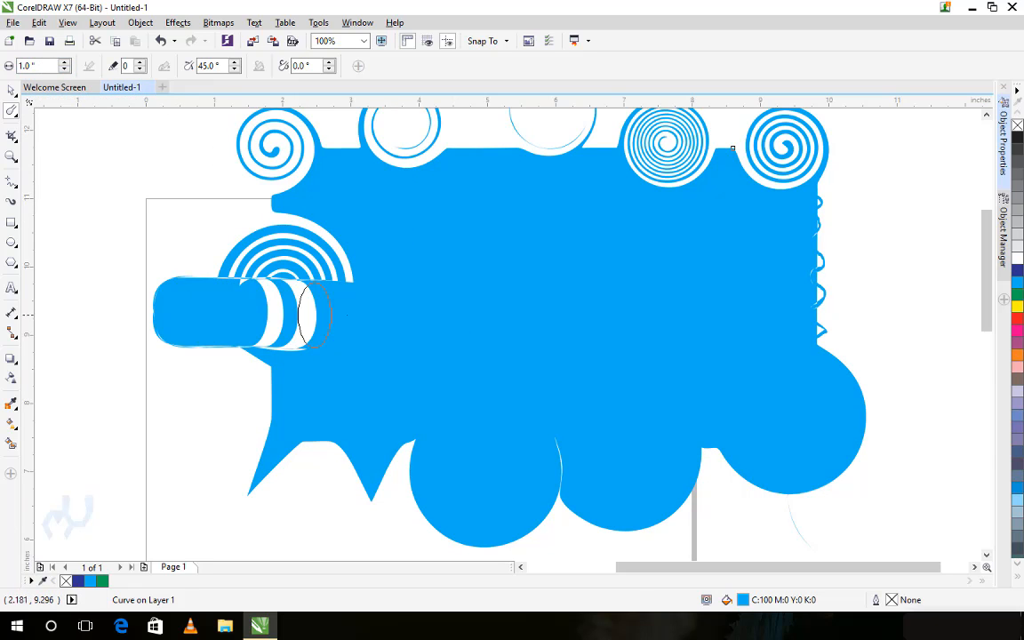
drag(353, 257, 236, 259)
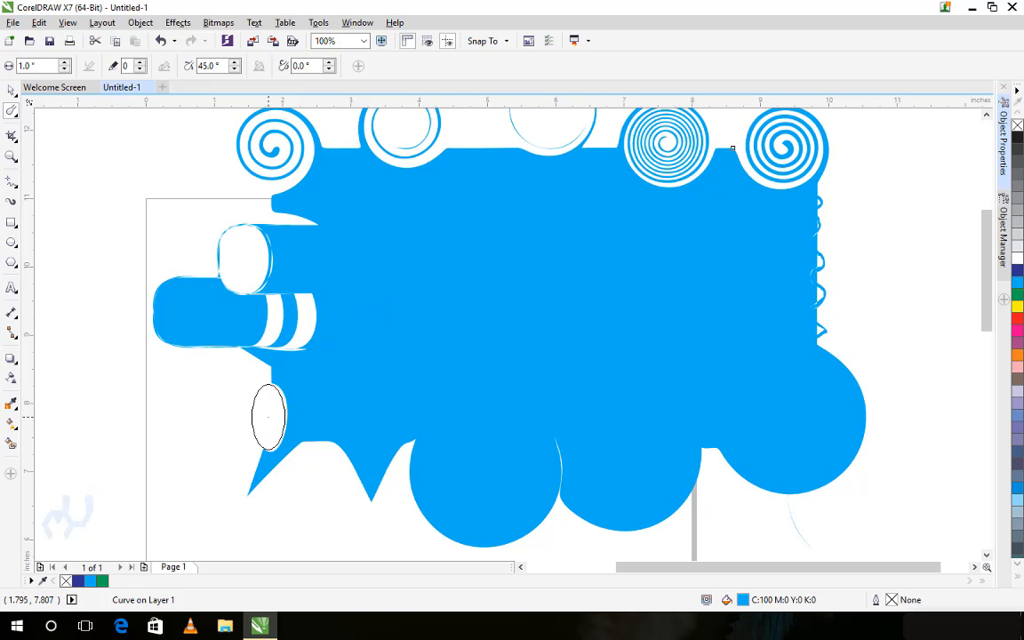
mouse_move(268, 416)
mouse_down()
mouse_move(309, 404)
mouse_move(212, 405)
mouse_move(414, 397)
mouse_move(325, 361)
mouse_move(413, 372)
mouse_move(507, 319)
mouse_up()
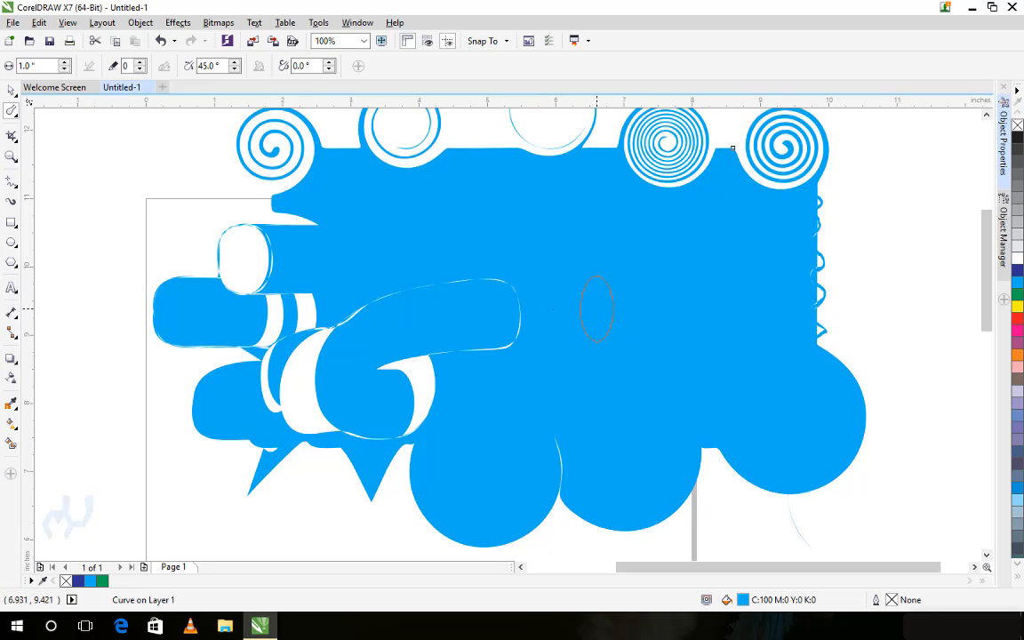
Step: Smudge the shape's lower-right lobe and, with the tilt set to 90°, smear broad strokes across its left side
mouse_move(863, 320)
mouse_down()
mouse_move(798, 306)
mouse_move(801, 278)
mouse_move(843, 332)
mouse_move(826, 374)
mouse_move(798, 340)
mouse_up()
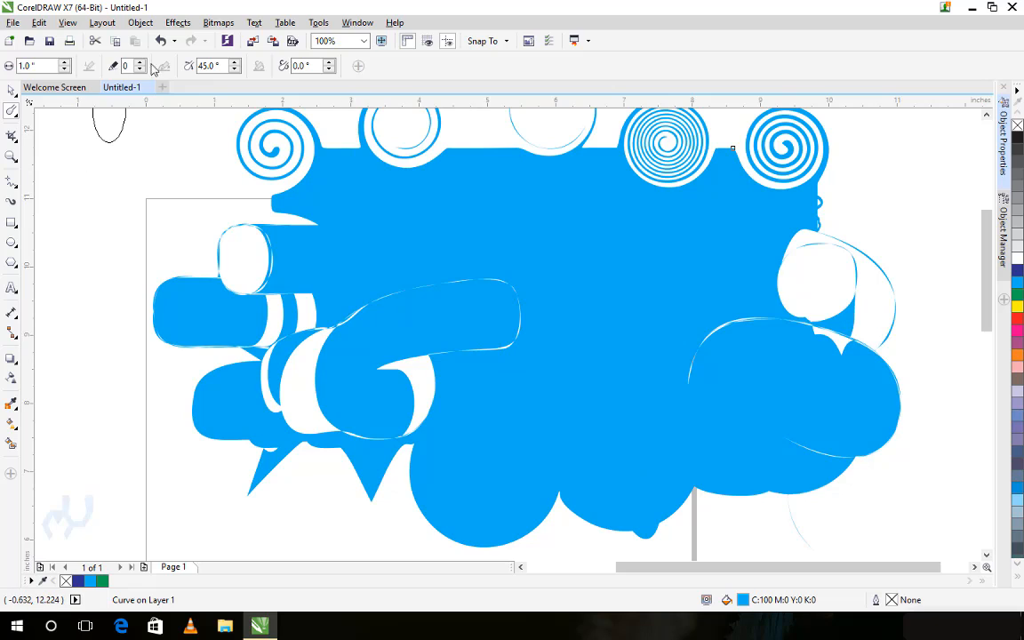
click(207, 65)
text(90)
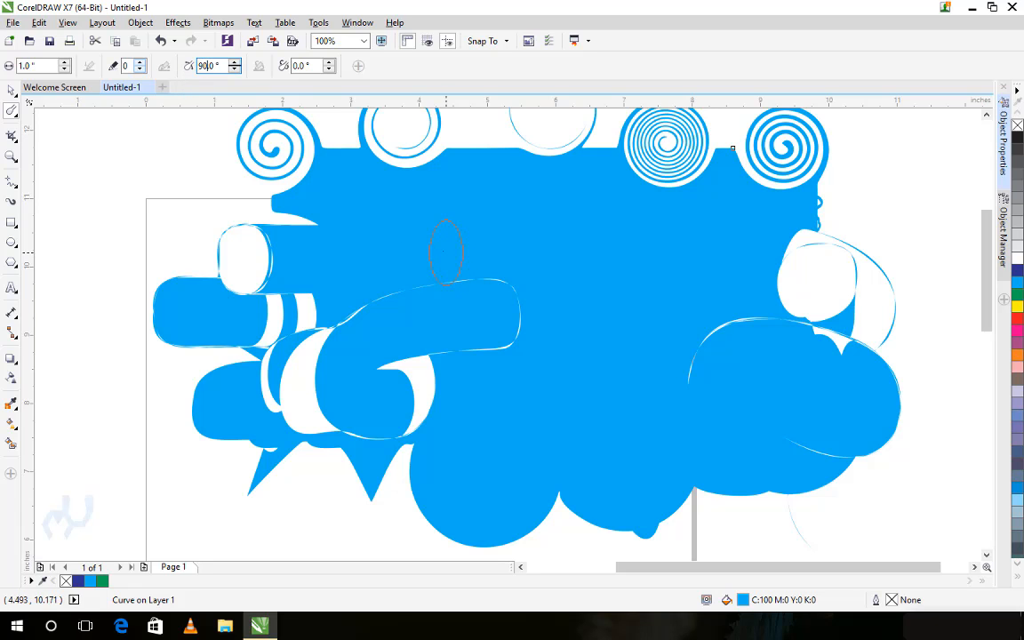
mouse_move(415, 244)
mouse_down()
mouse_move(239, 198)
mouse_move(134, 241)
mouse_move(133, 338)
mouse_move(178, 445)
mouse_move(275, 425)
mouse_move(362, 441)
mouse_move(480, 441)
mouse_up()
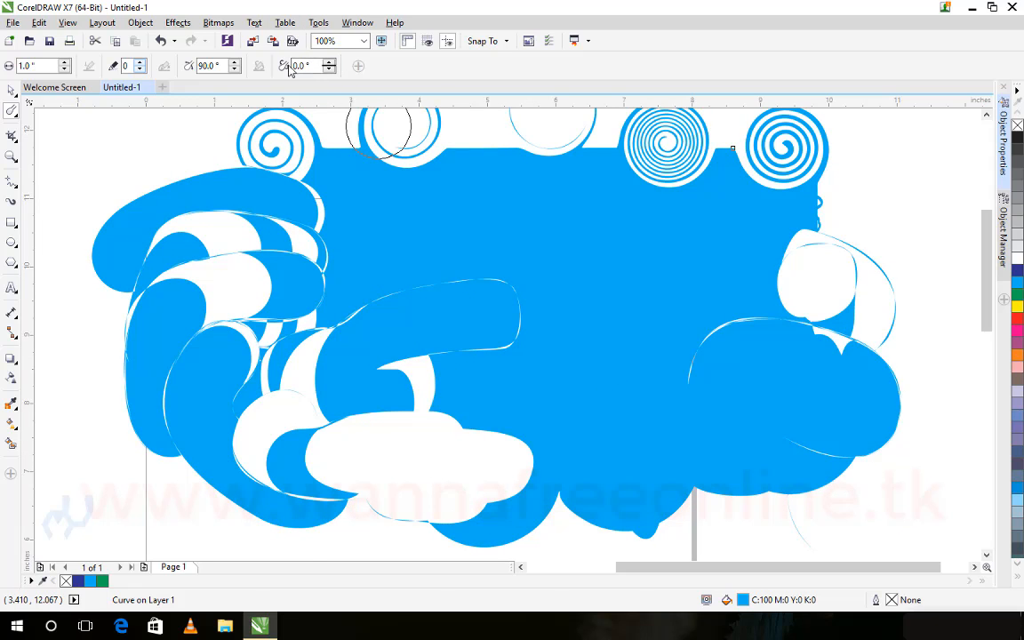
Step: Delete the smudged shape and draw a new rectangle about 7.8 in wide and 4.6 in high
click(19, 118)
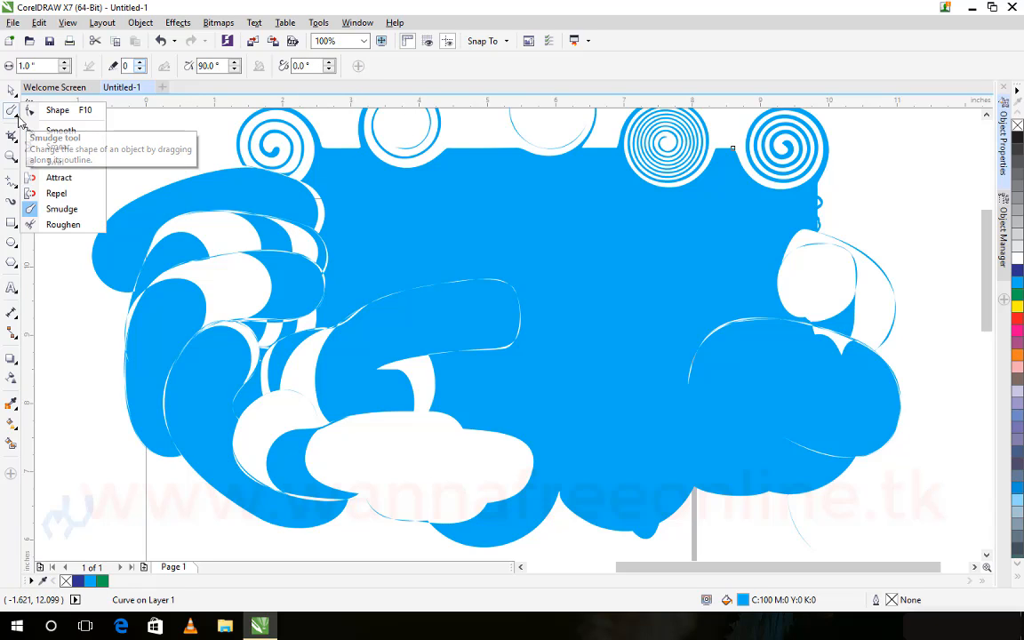
click(63, 224)
click(7, 92)
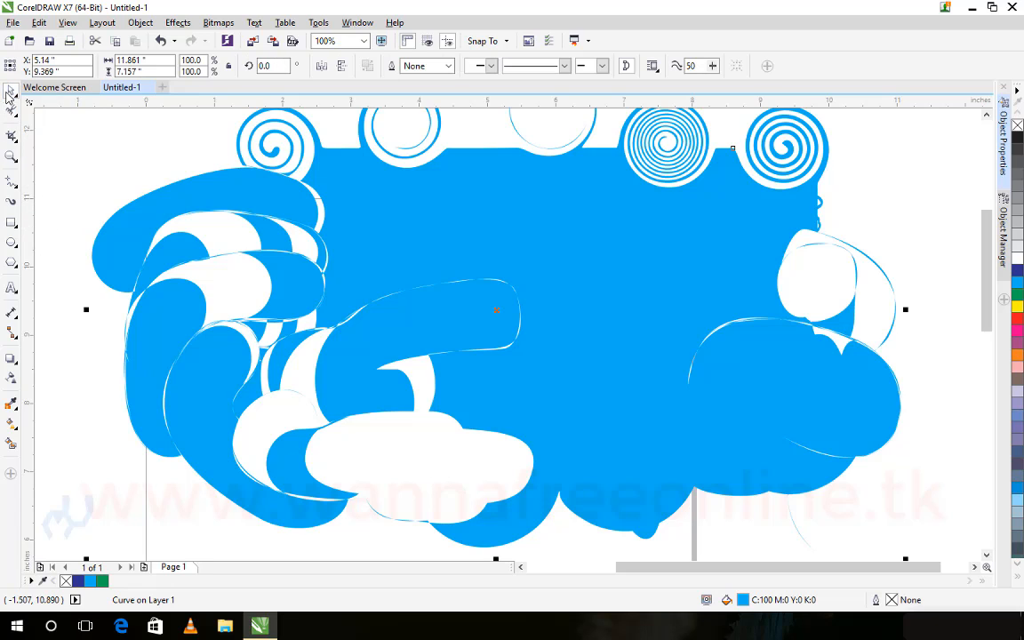
key(Delete)
click(11, 220)
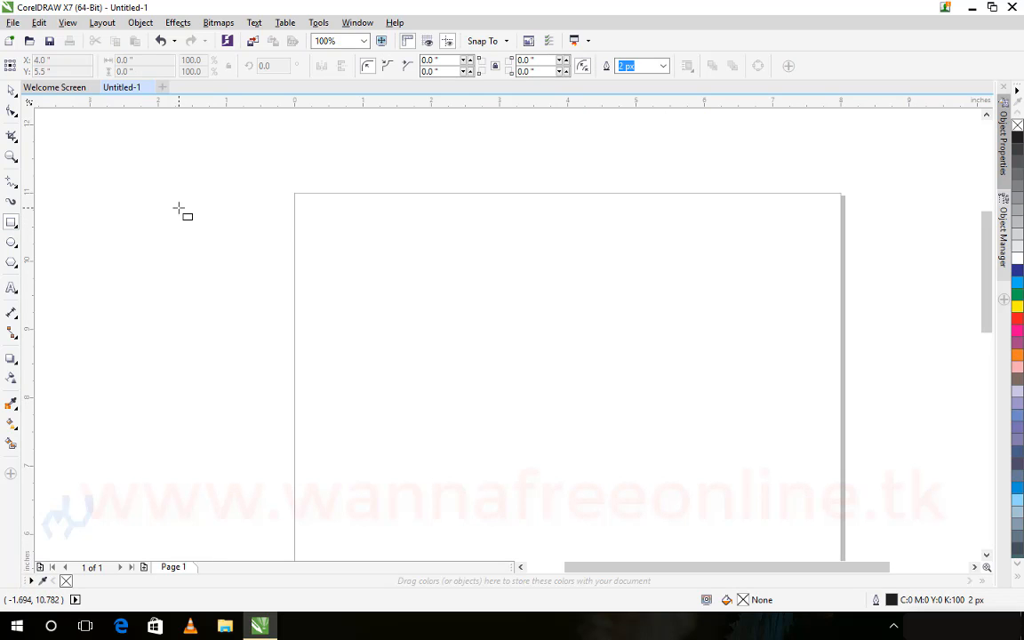
mouse_move(178, 203)
mouse_down()
mouse_move(315, 261)
mouse_move(509, 439)
mouse_move(711, 514)
mouse_up()
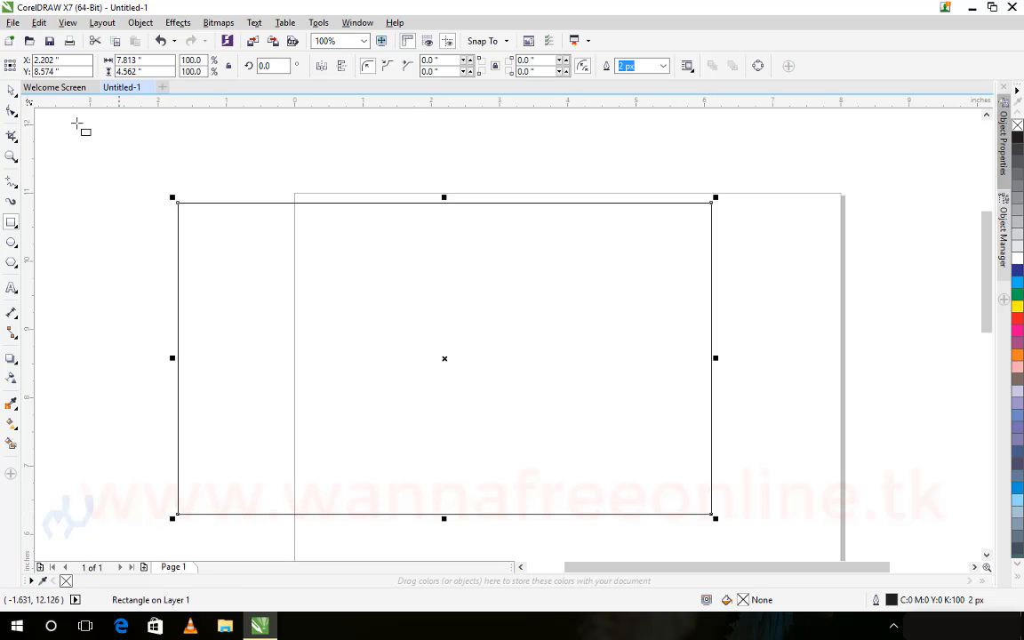
Step: Switch to the Roughen tool and undo the rectangle's blue fill
click(18, 143)
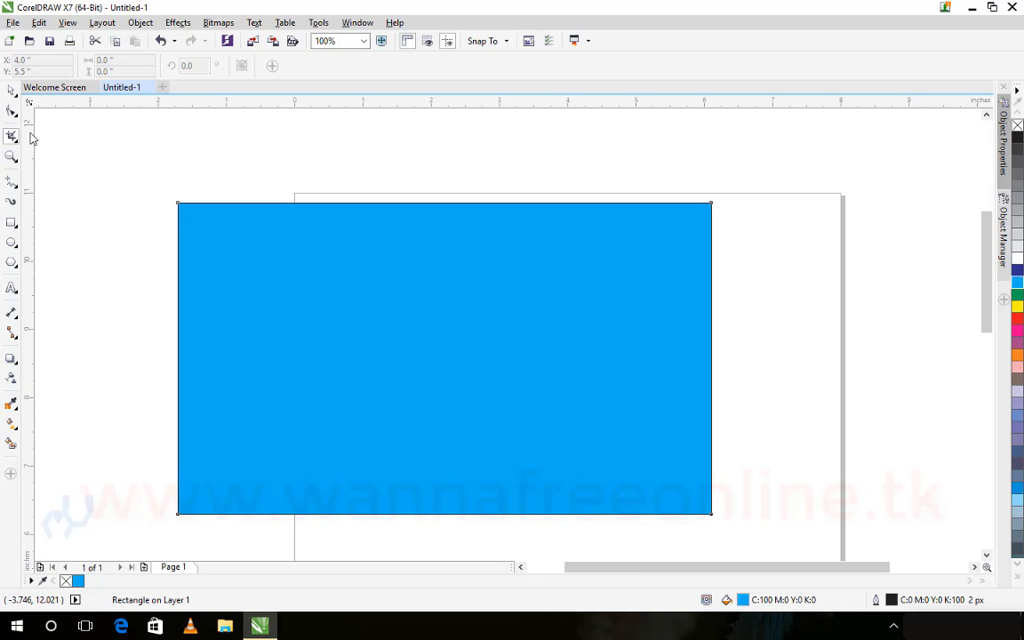
click(16, 142)
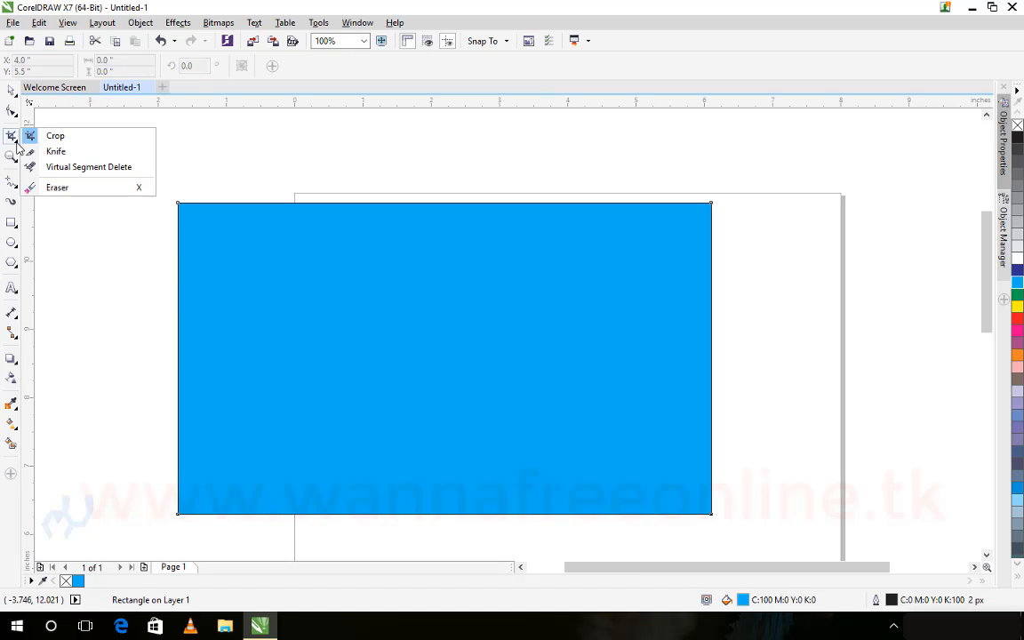
mouse_move(13, 118)
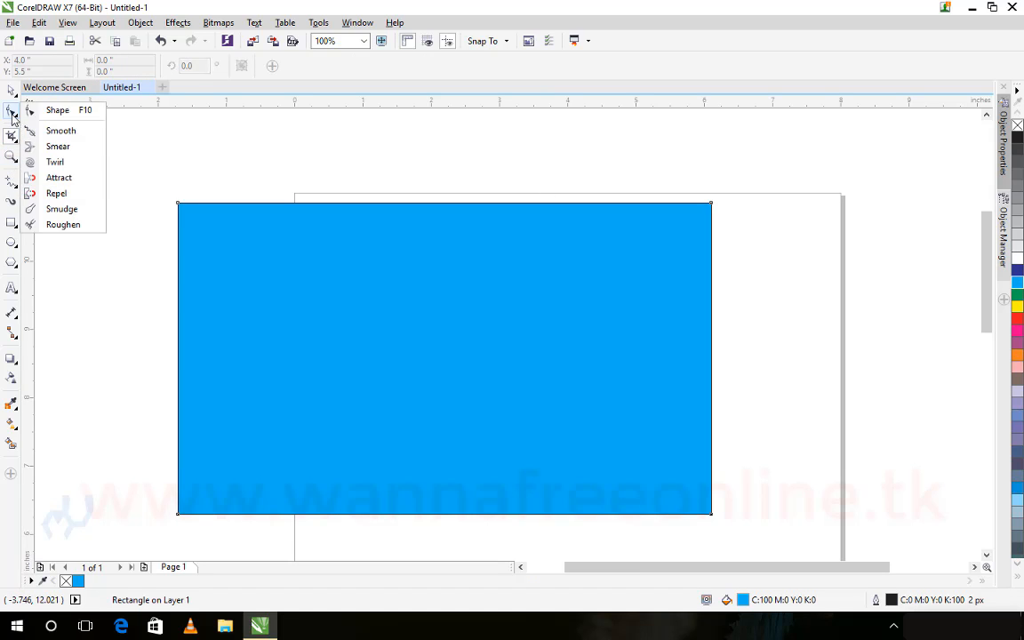
click(62, 224)
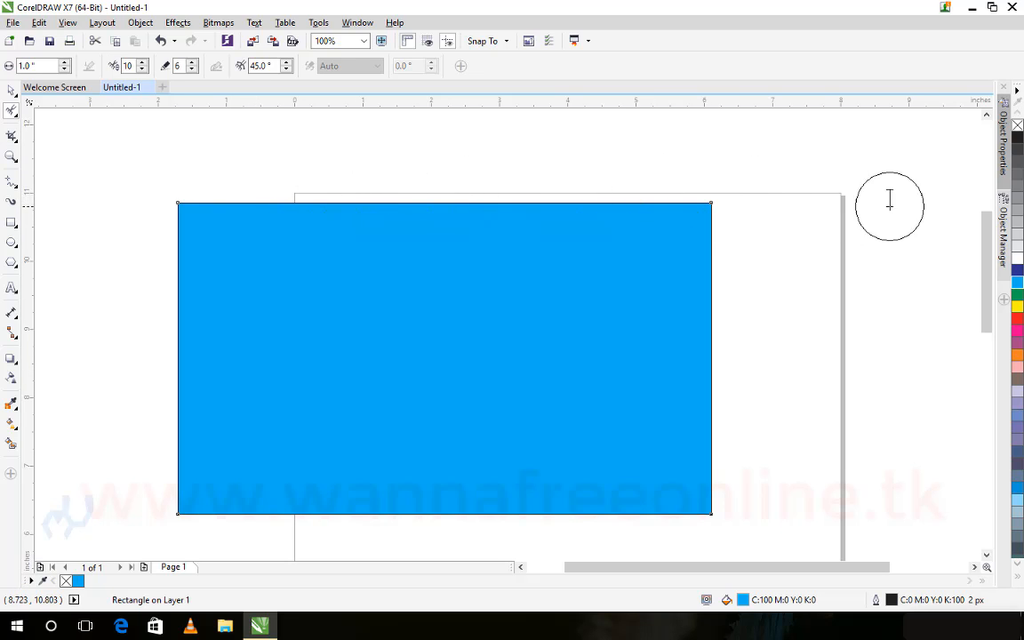
key(ctrl+z)
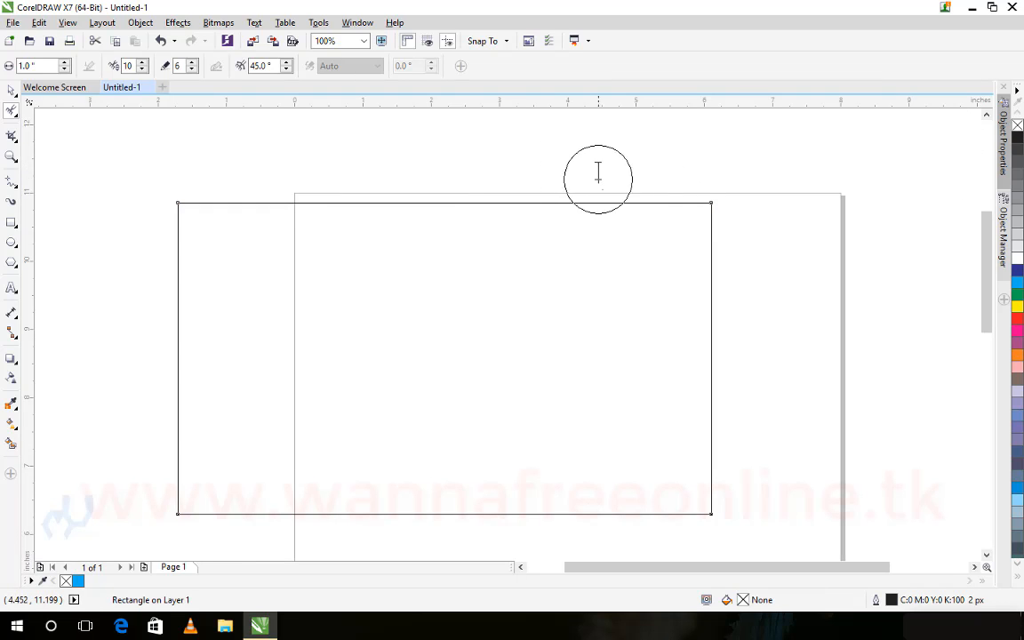
Step: Roughen the rectangle's upper-right corner and several separate stretches along its top edge using a 1 in nib
scroll(684, 187, up, 2)
scroll(699, 199, up, 1)
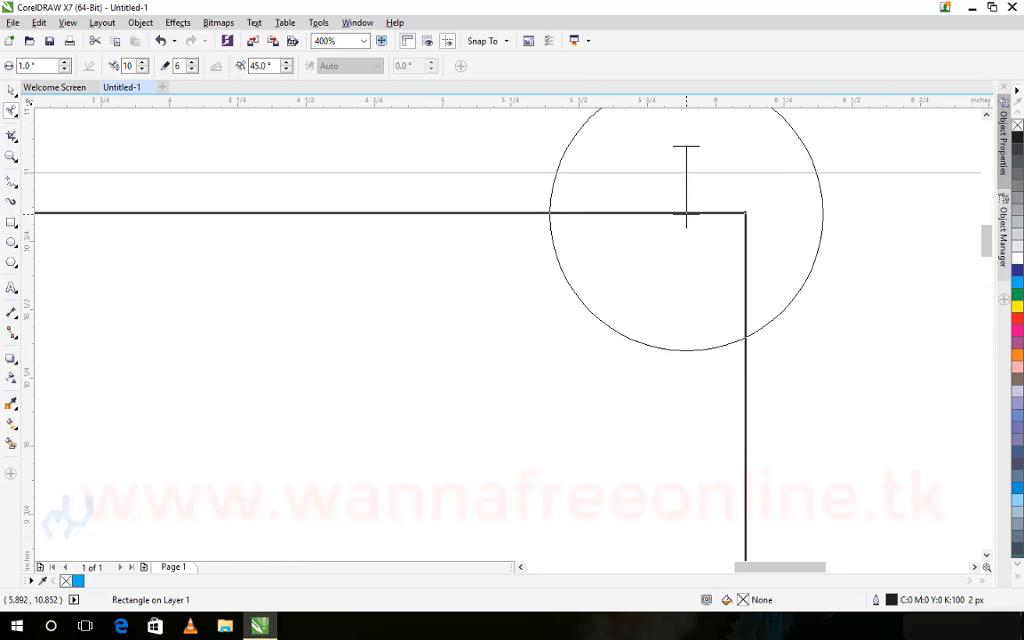
click(686, 213)
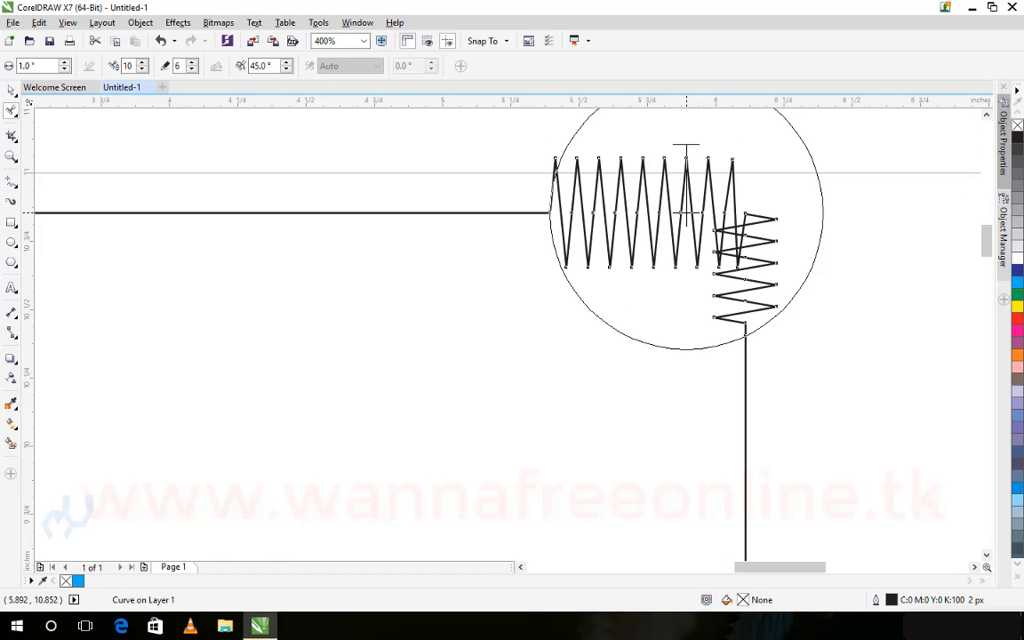
click(180, 214)
scroll(180, 214, down, 3)
scroll(168, 214, up, 2)
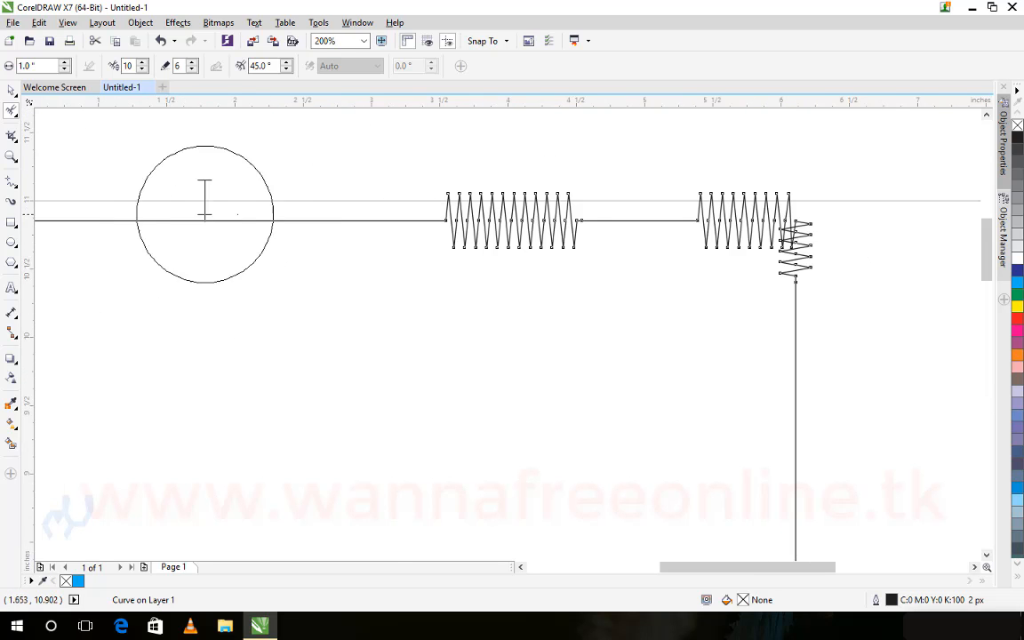
click(302, 217)
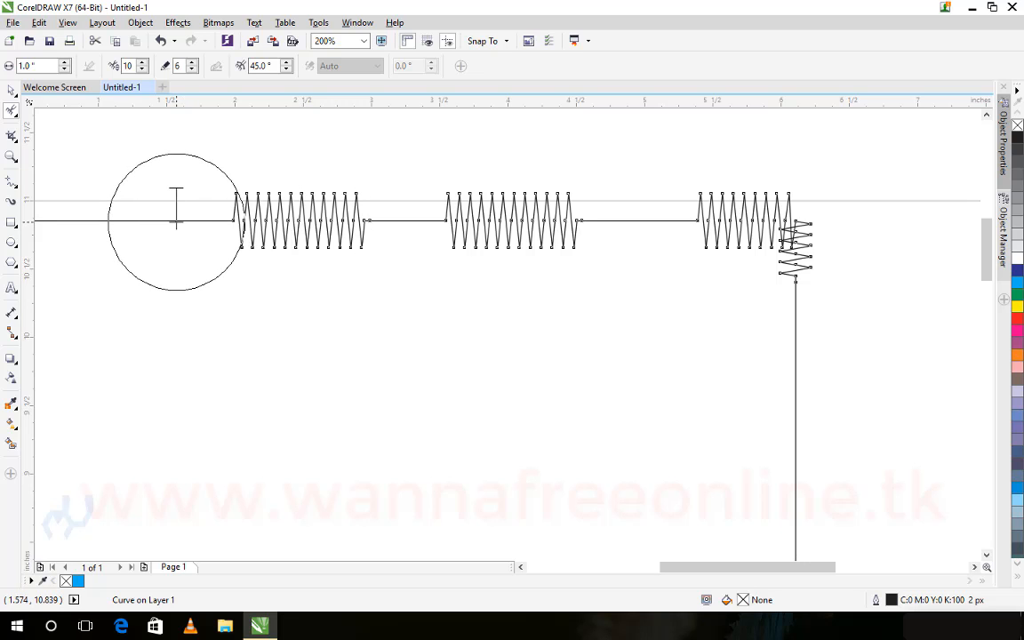
mouse_move(172, 222)
mouse_down()
mouse_move(85, 219)
mouse_move(160, 221)
mouse_up()
scroll(165, 220, down, 1)
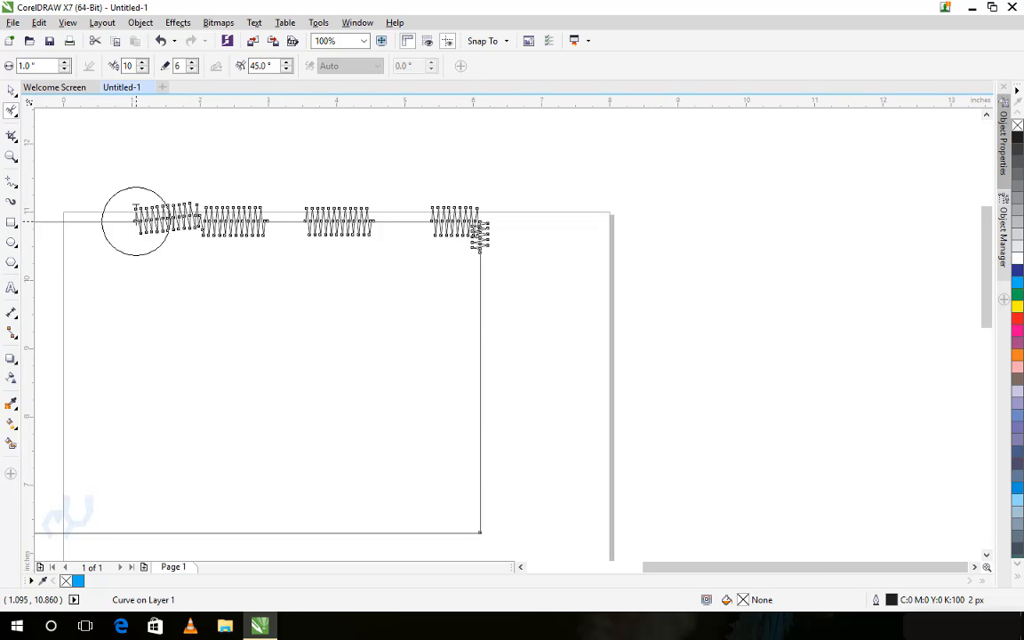
click(86, 220)
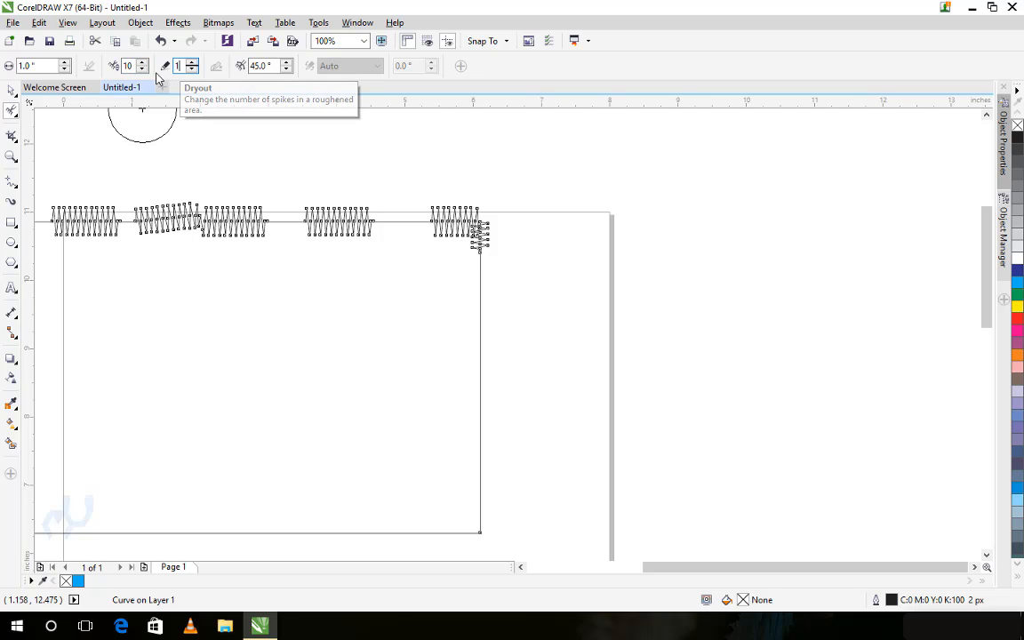
Step: Set the Roughen dryout to 10 and roughen two adjoining stretches of the rectangle's right edge
click(480, 354)
scroll(480, 351, up, 2)
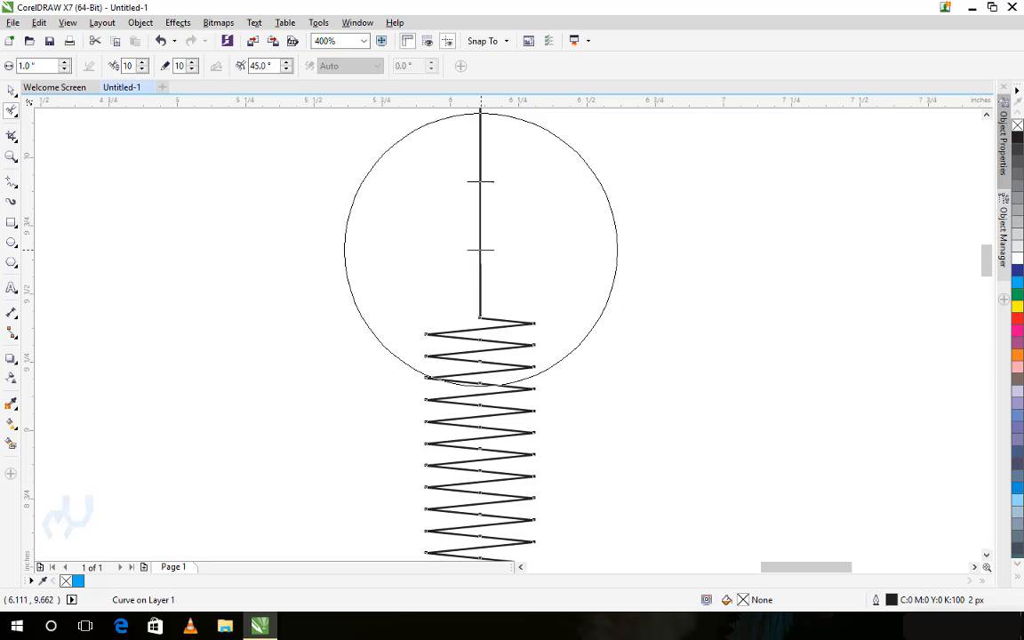
click(481, 249)
scroll(571, 331, down, 3)
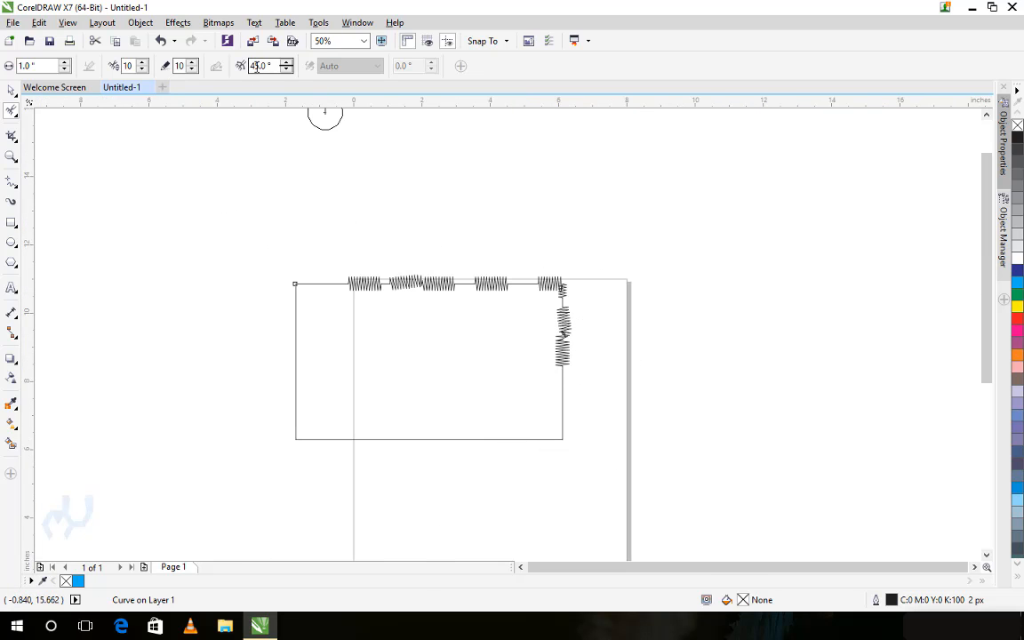
Step: Roughen a stretch of the rectangle's left edge with the 1 in nib
double_click(130, 65)
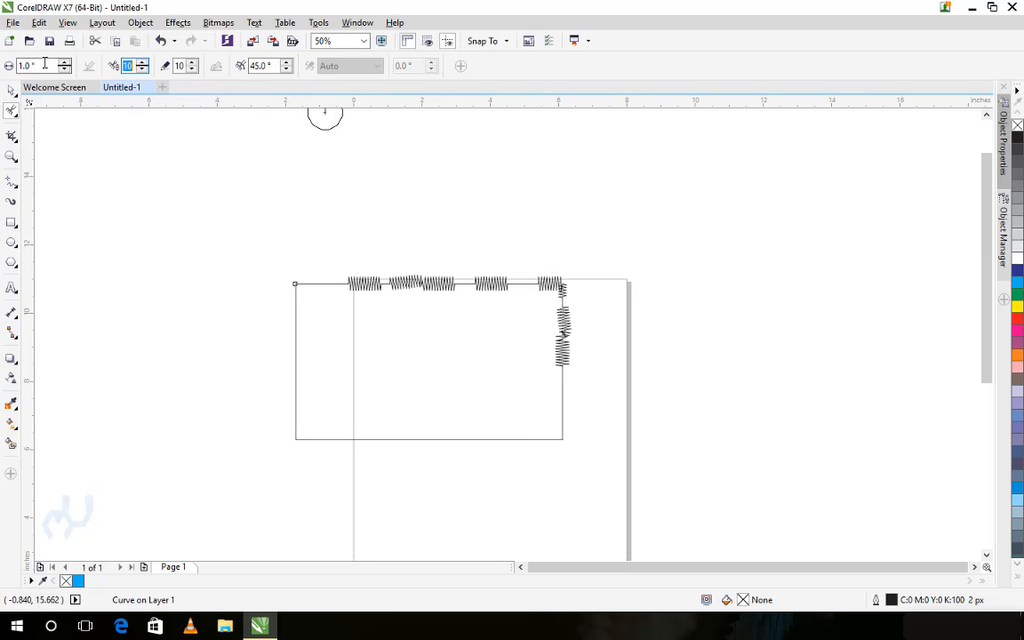
click(21, 65)
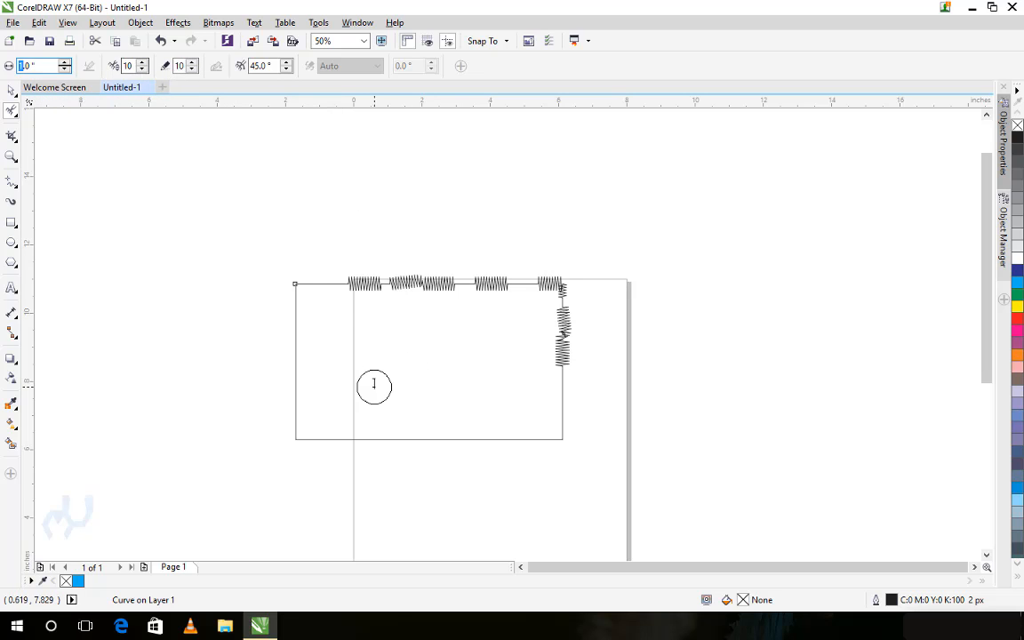
click(297, 338)
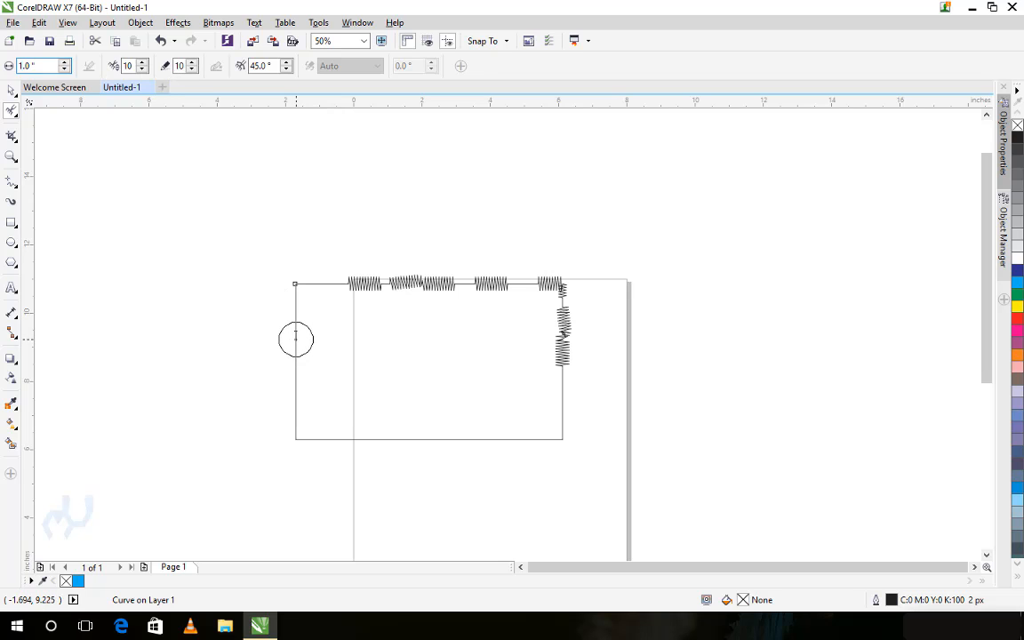
scroll(297, 338, up, 3)
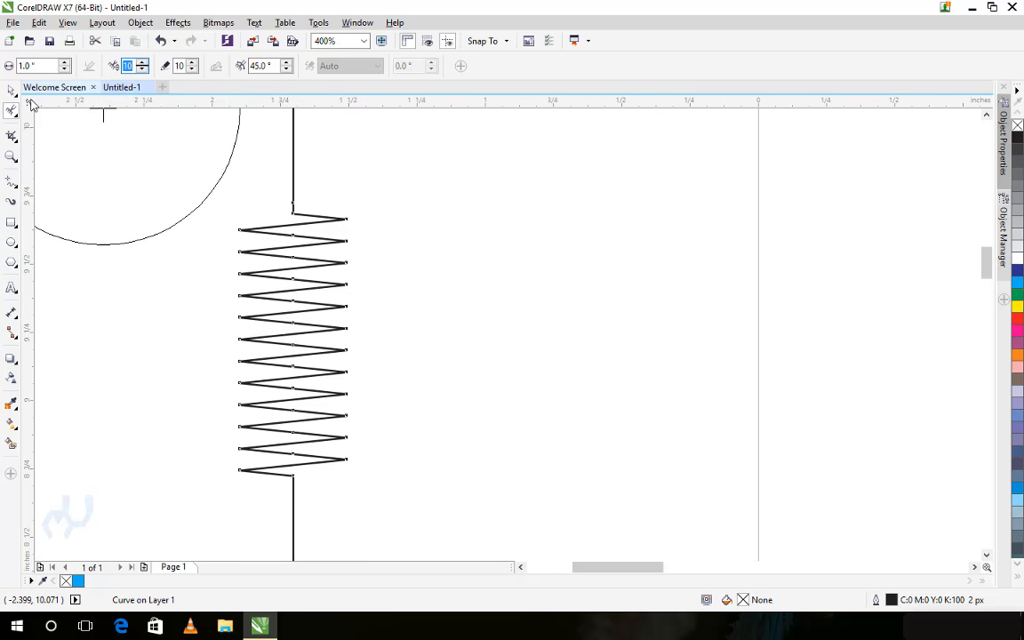
Step: Set the spike frequency to 2 and roughen the left edge just above its zigzag stretch
text(2)
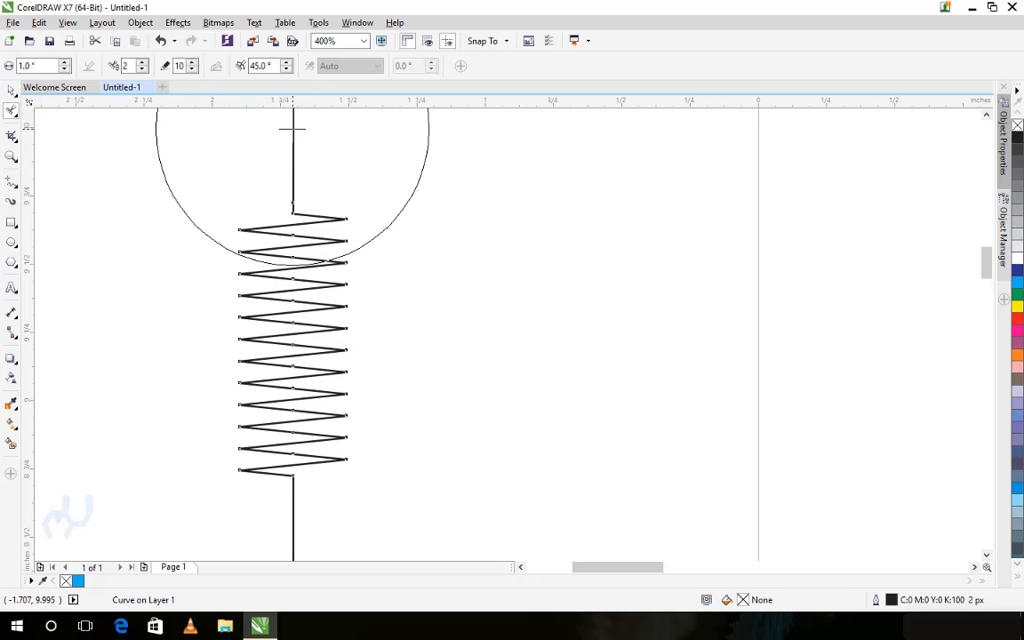
drag(292, 129, 292, 133)
scroll(361, 171, up, 1)
scroll(362, 170, down, 3)
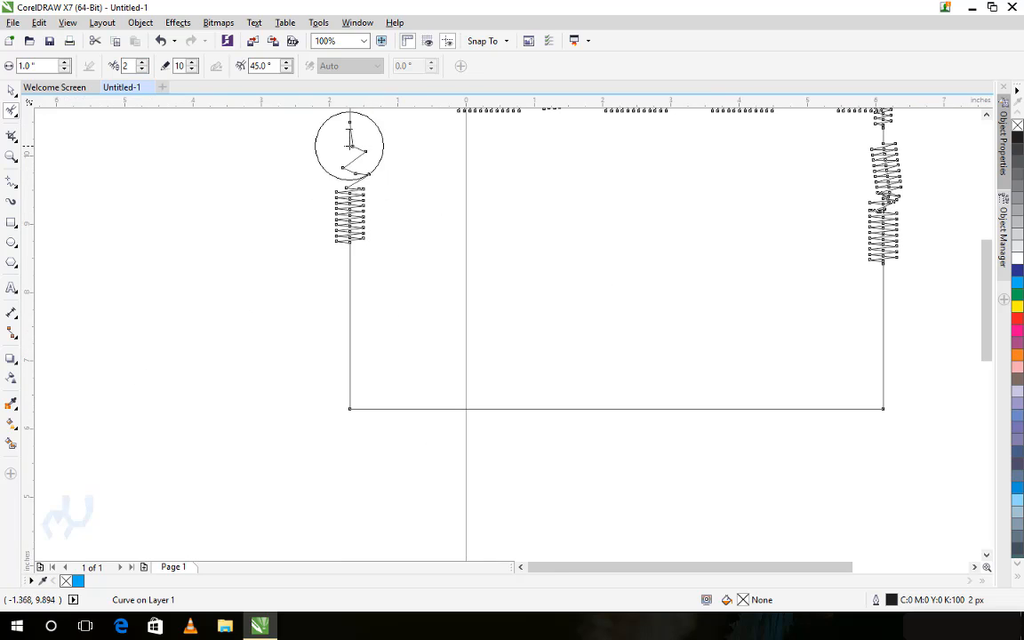
drag(356, 132, 357, 210)
scroll(350, 203, up, 1)
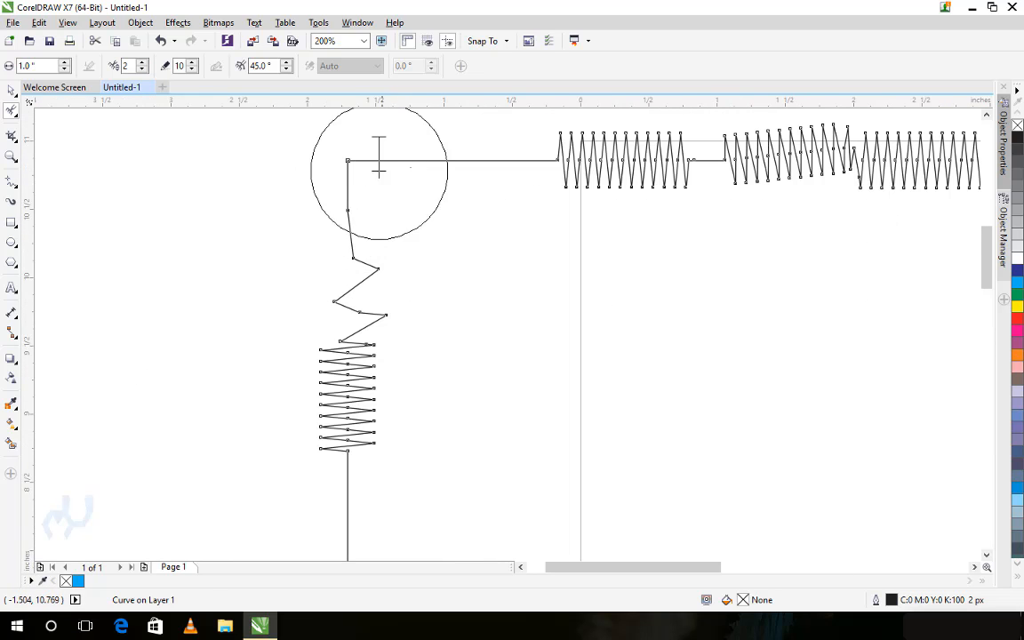
Step: Crop the roughened outline to its upper-left part using a 4.45 in high crop area that excludes the right edge
click(11, 135)
key(F4)
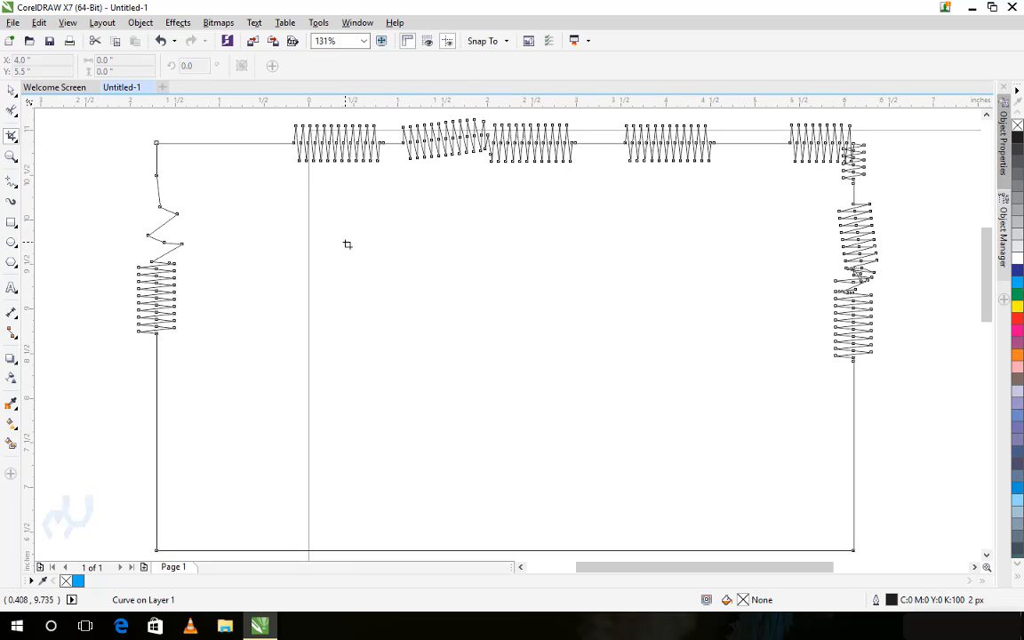
scroll(347, 234, down, 1)
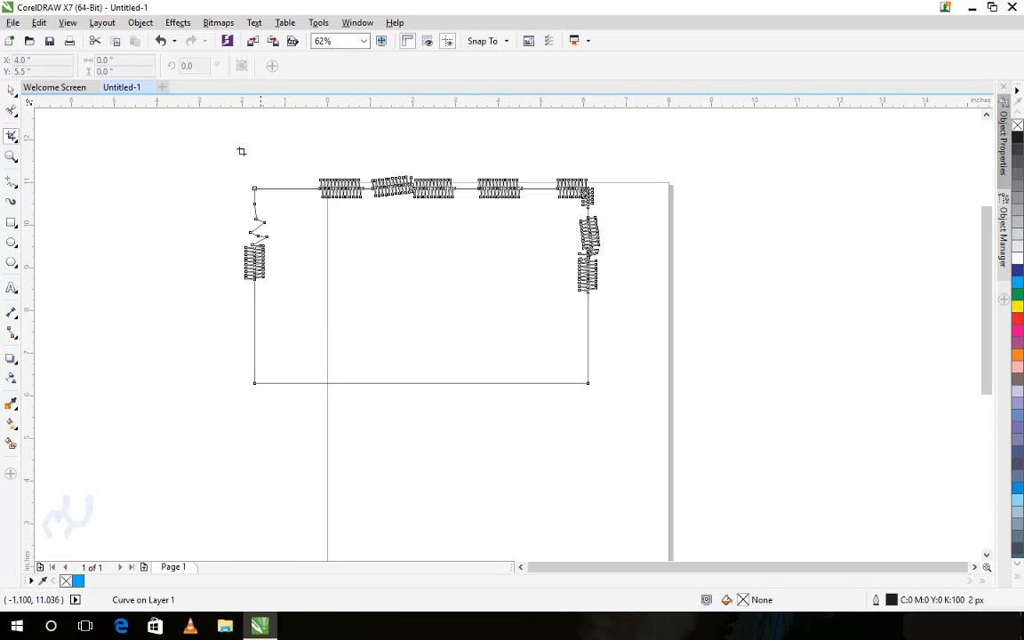
drag(188, 135, 601, 328)
drag(188, 135, 631, 346)
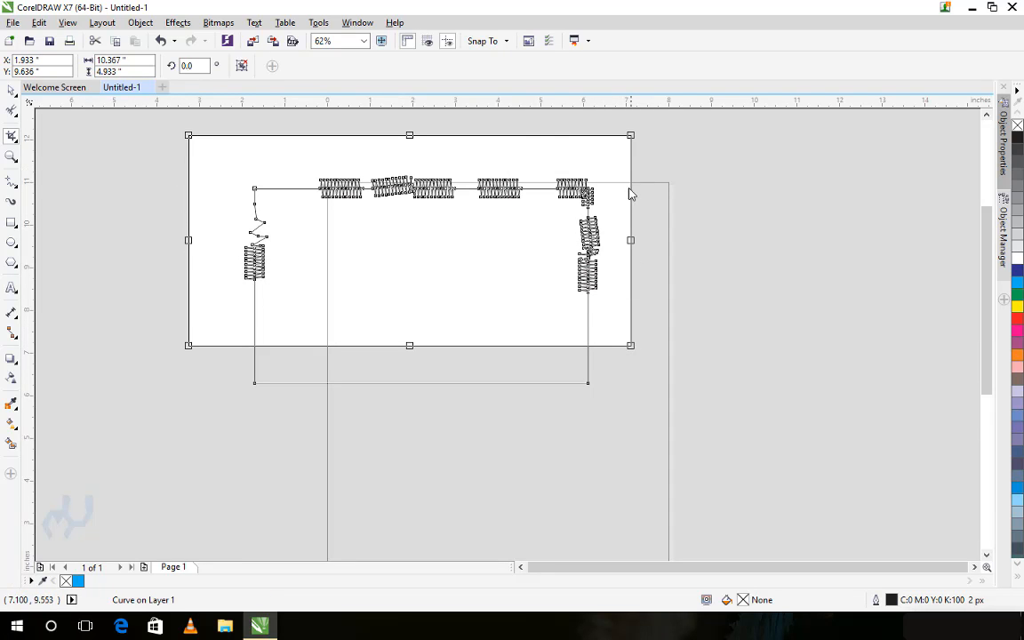
drag(627, 240, 665, 240)
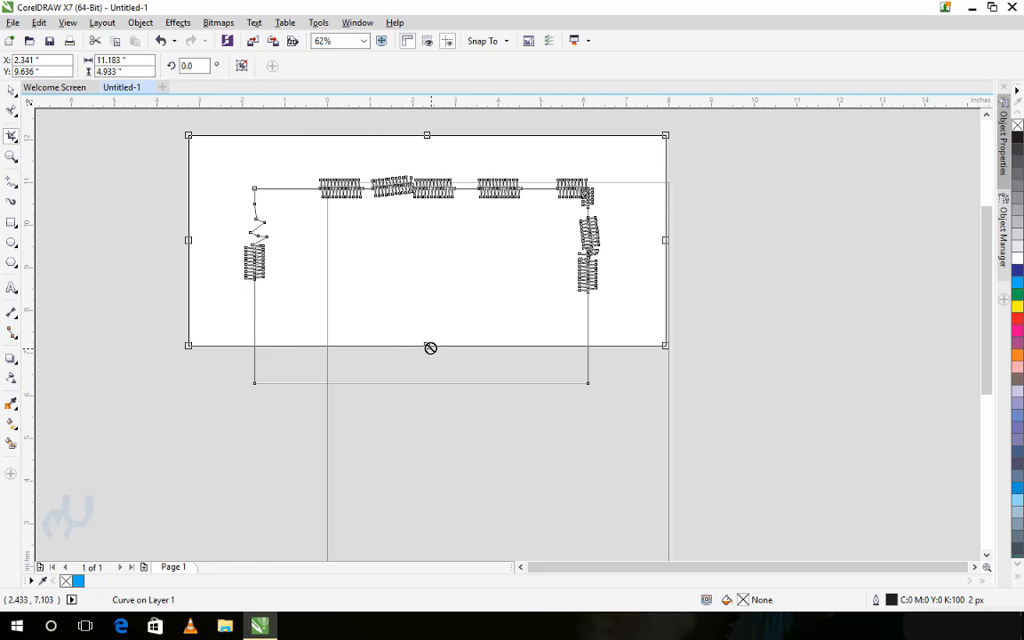
mouse_move(427, 345)
mouse_down()
mouse_move(437, 458)
mouse_move(427, 324)
mouse_up()
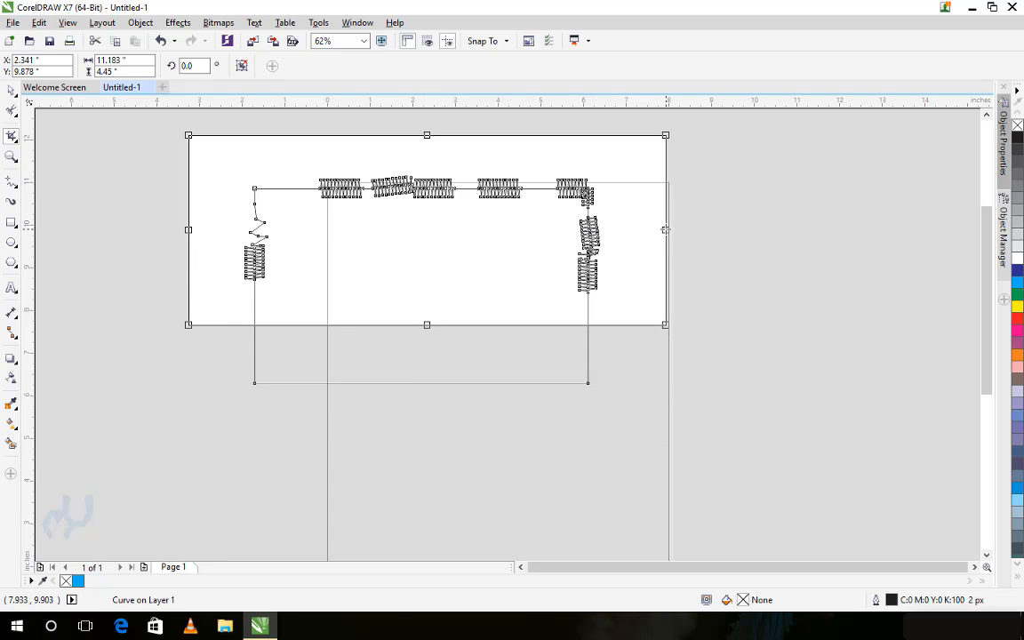
drag(666, 230, 545, 229)
double_click(388, 305)
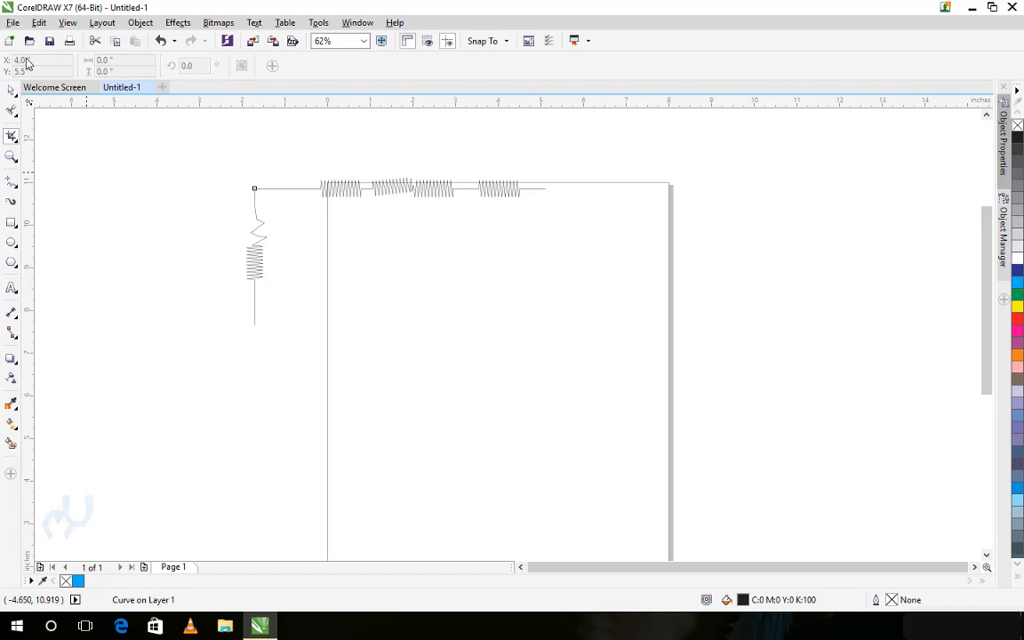
Step: Draw a rectangle about 7.65 in wide and 3.17 in high across the middle of the page
click(17, 140)
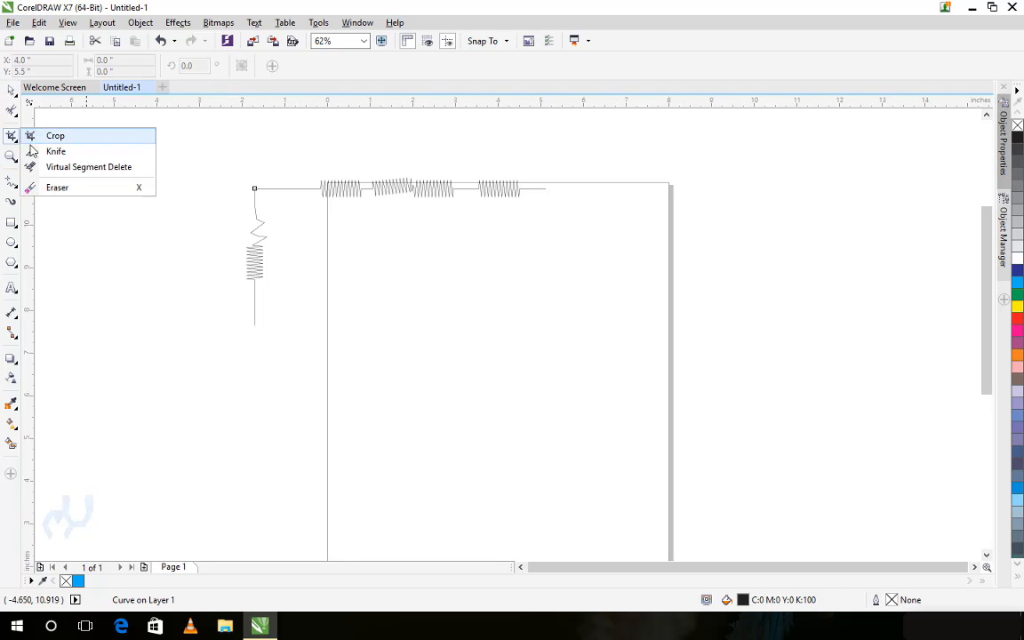
click(50, 153)
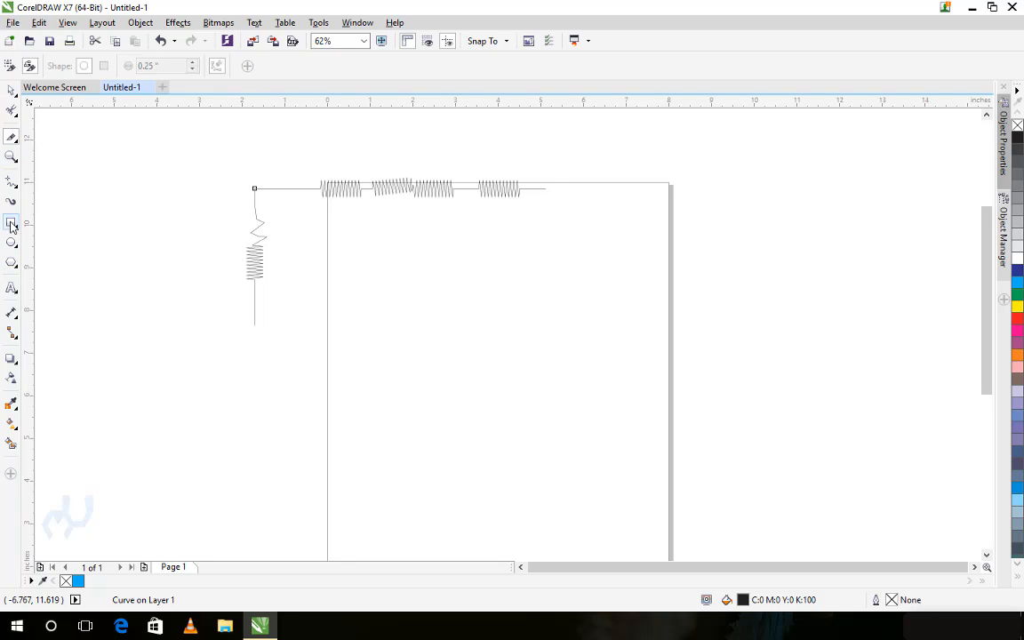
click(11, 223)
mouse_move(329, 339)
mouse_down()
mouse_move(577, 466)
mouse_move(669, 484)
mouse_move(657, 474)
mouse_up()
Step: Delete the cropped roughened outline and move the new rectangle up near the page's upper edge
click(11, 90)
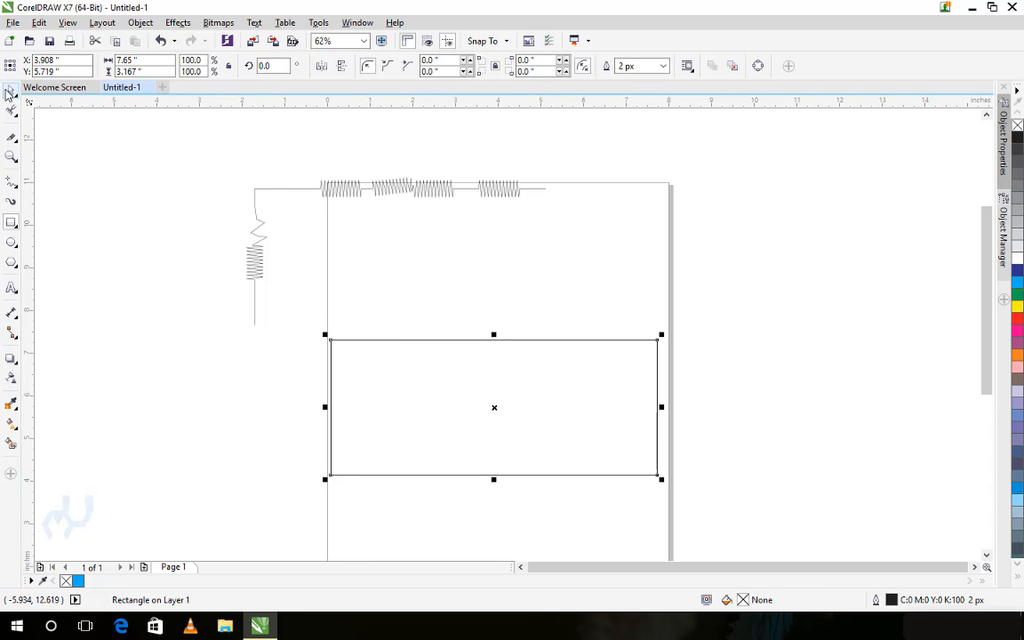
click(344, 190)
key(Delete)
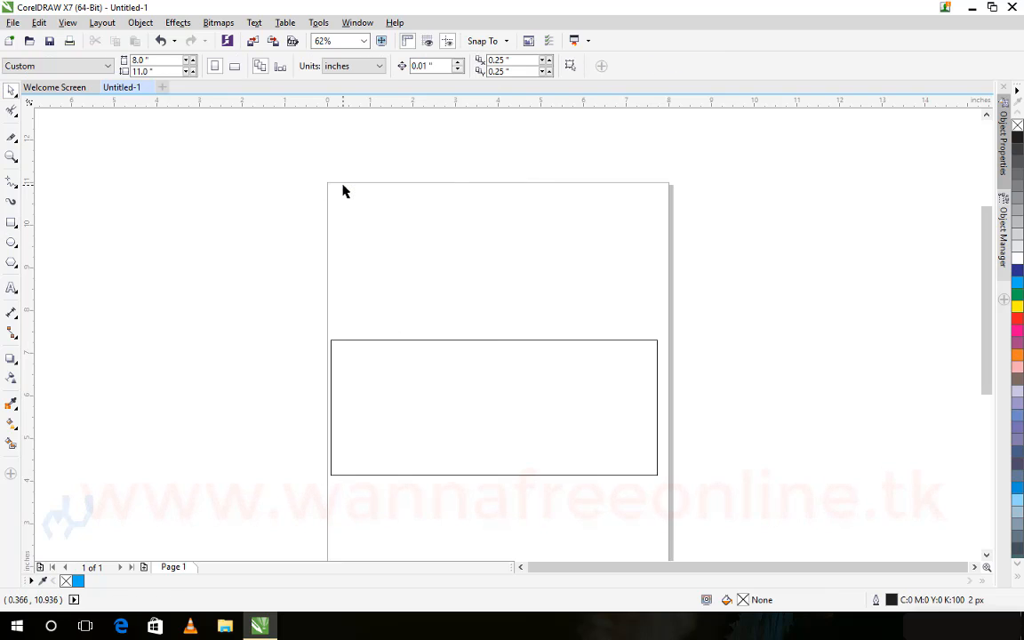
drag(423, 340, 412, 195)
scroll(411, 194, up, 2)
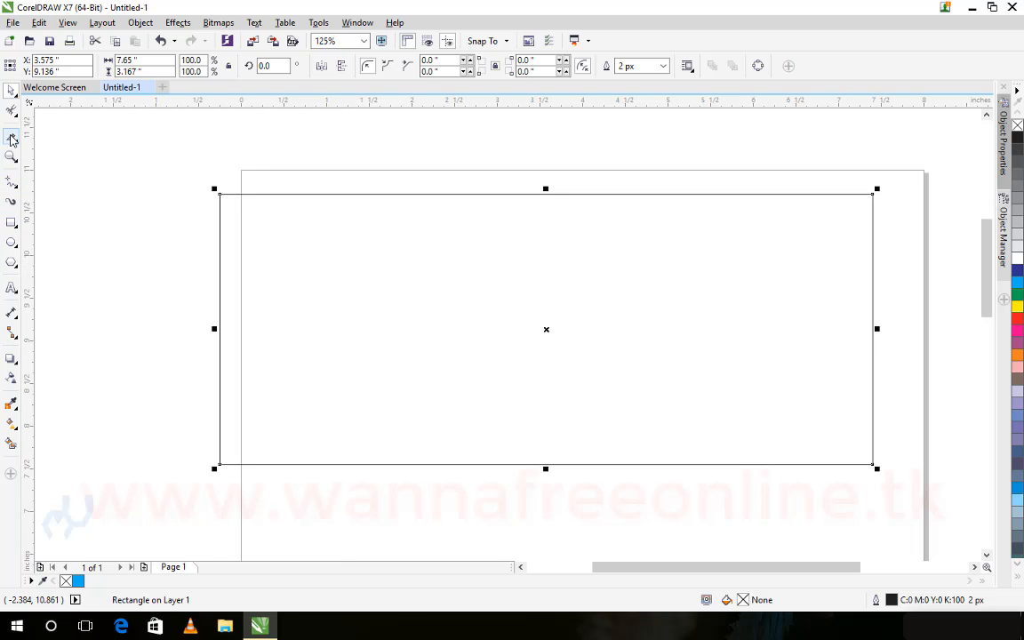
Step: Split the rectangle with a straight vertical Knife cut, leaving a left piece about 2.38 in wide
click(12, 140)
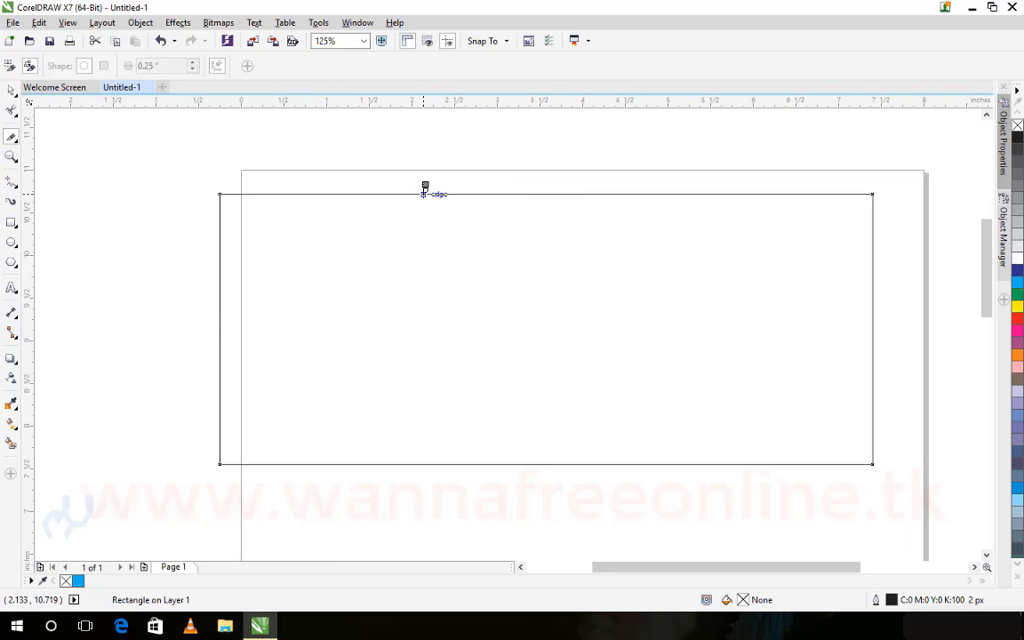
click(425, 188)
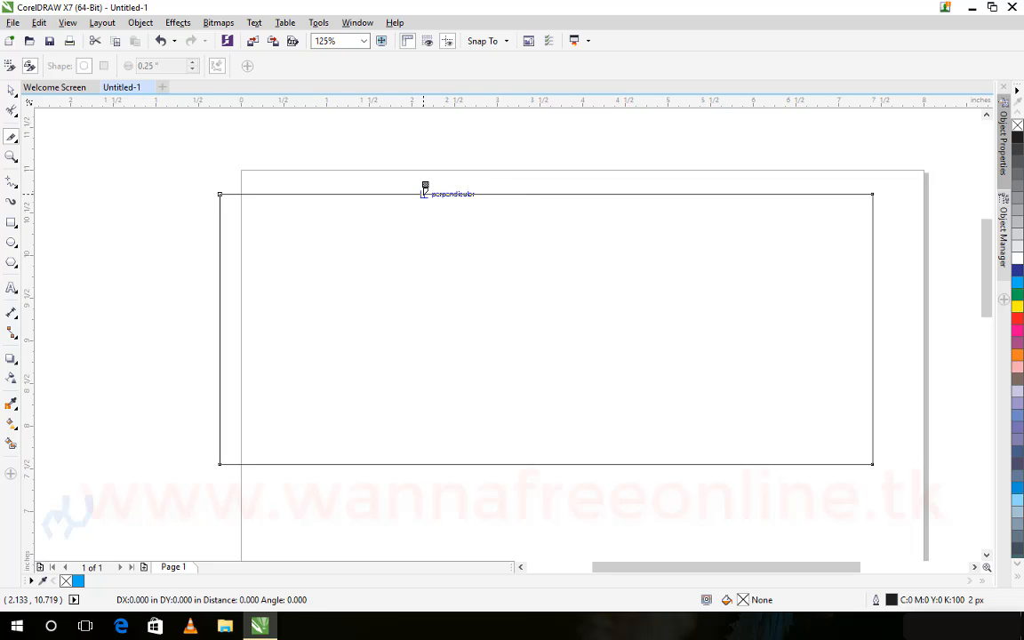
drag(425, 187, 424, 460)
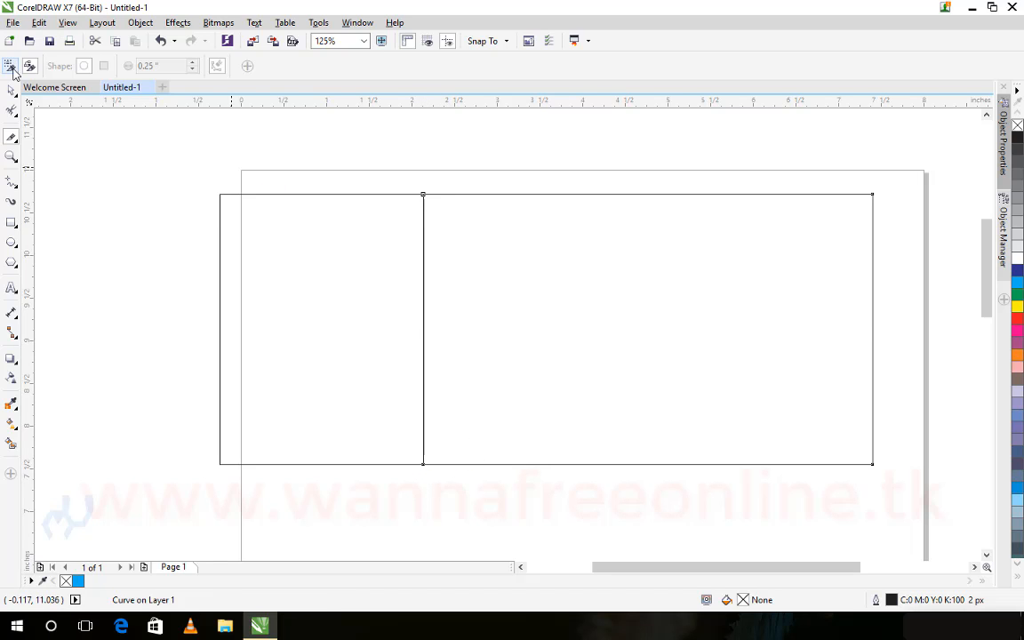
Step: Move the wide right piece further right and shift the narrow left piece right, keeping a gap between them
click(11, 88)
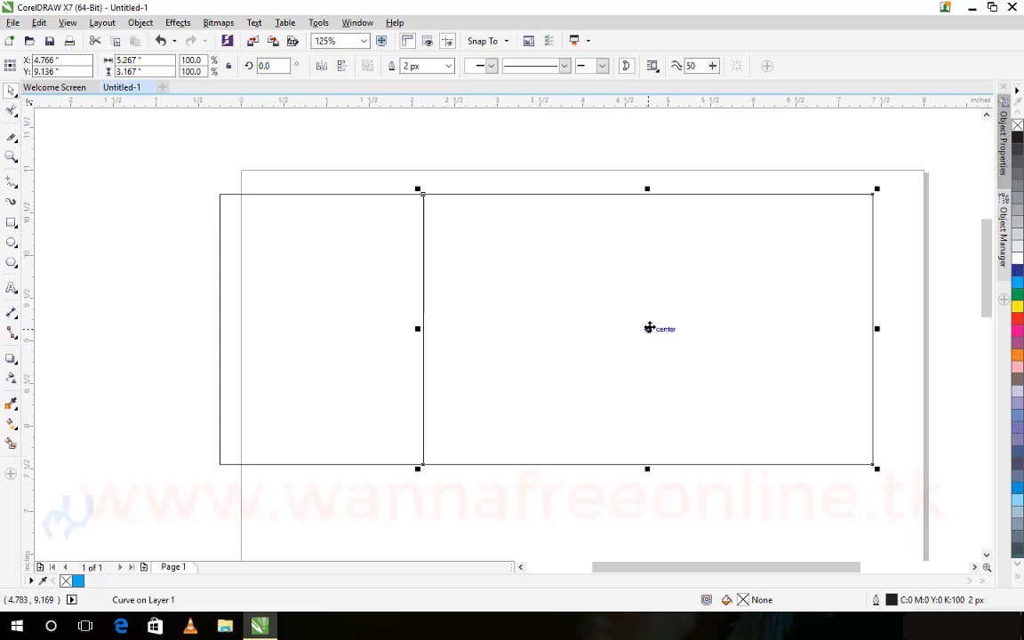
drag(651, 327, 741, 330)
click(412, 307)
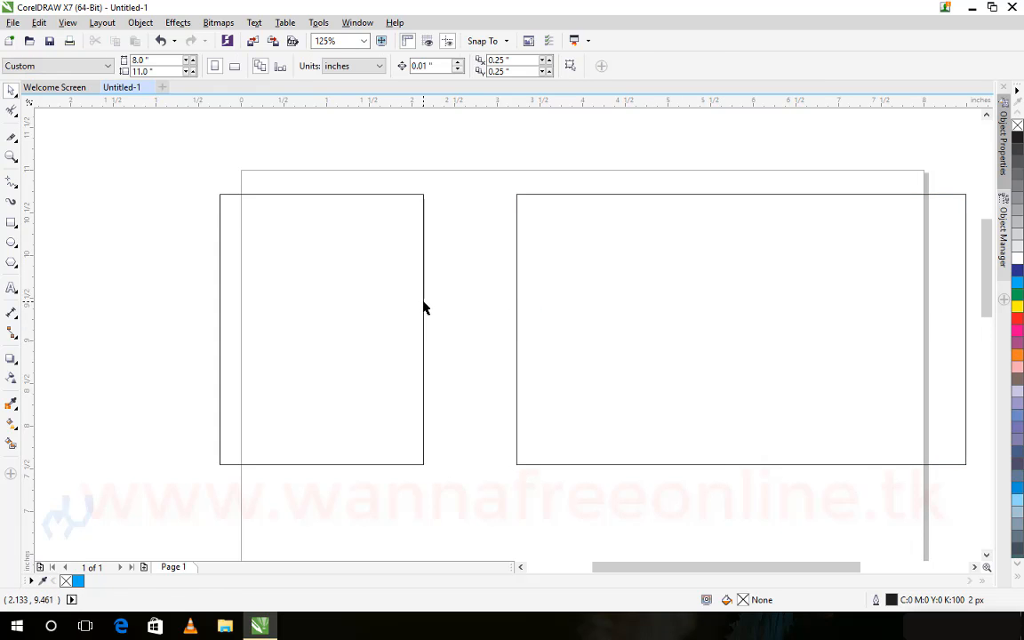
click(424, 304)
drag(322, 327, 396, 334)
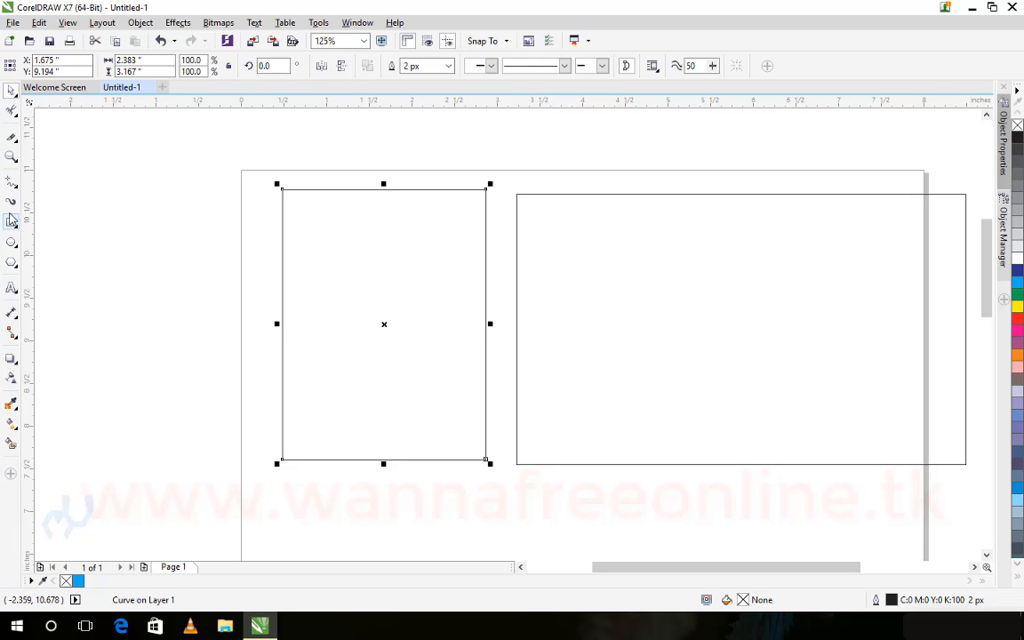
Step: Cut the narrow left piece with the Knife tool along a freehand wavy line from its top edge to its bottom edge
click(17, 144)
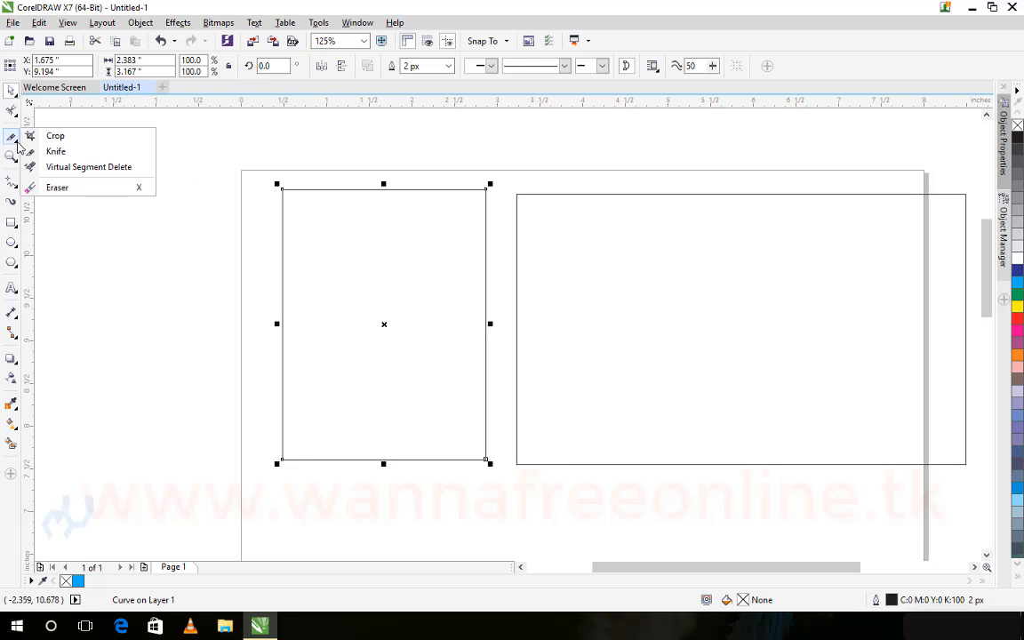
click(70, 153)
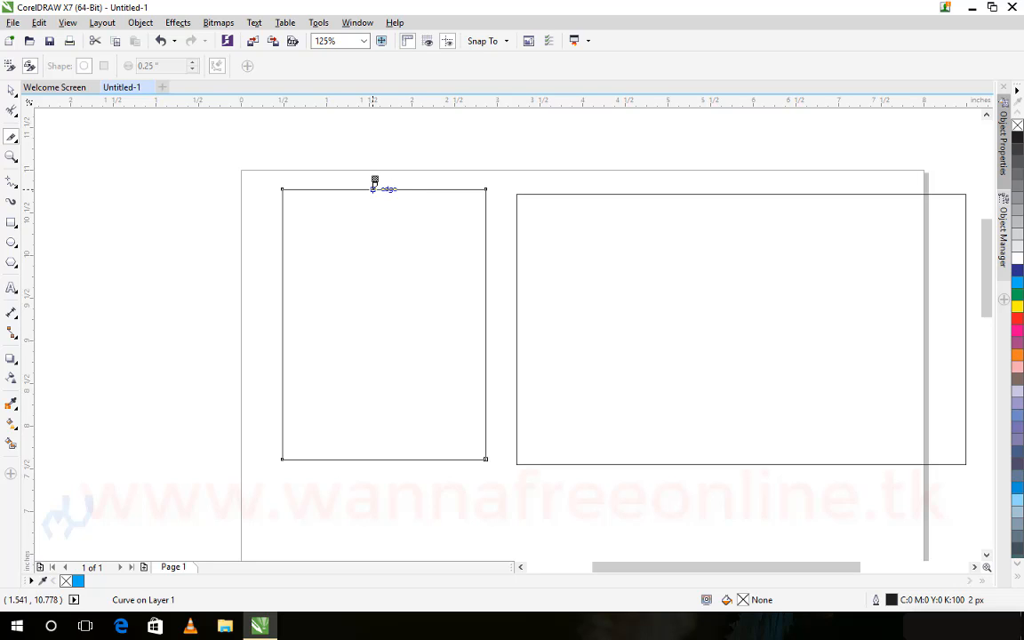
click(372, 187)
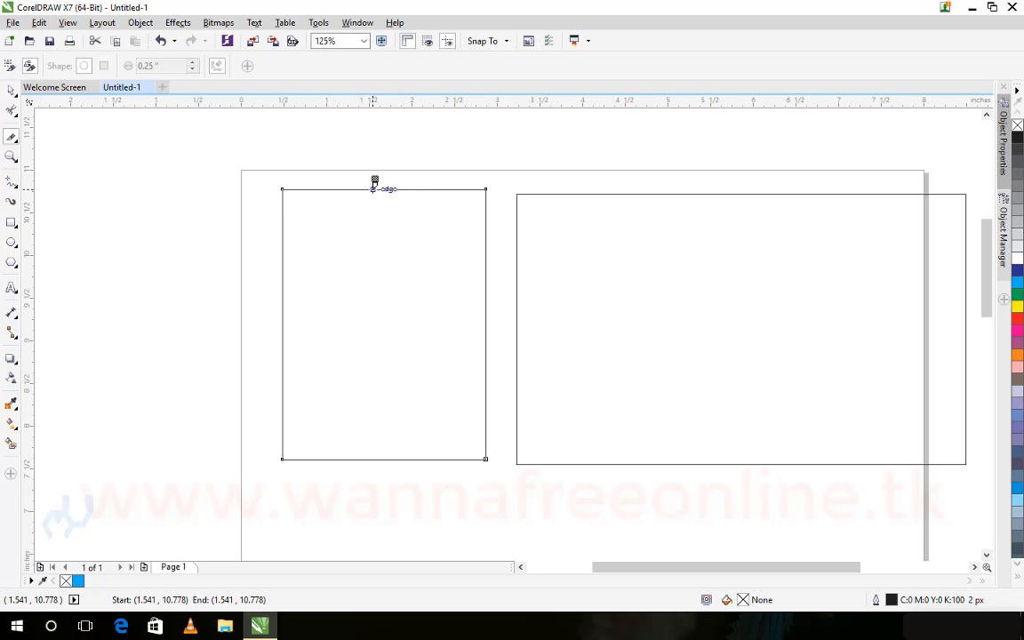
mouse_move(374, 182)
mouse_down()
mouse_move(386, 240)
mouse_move(356, 306)
mouse_move(409, 323)
mouse_move(402, 357)
mouse_move(374, 379)
mouse_move(403, 414)
mouse_move(367, 439)
mouse_move(402, 454)
mouse_up()
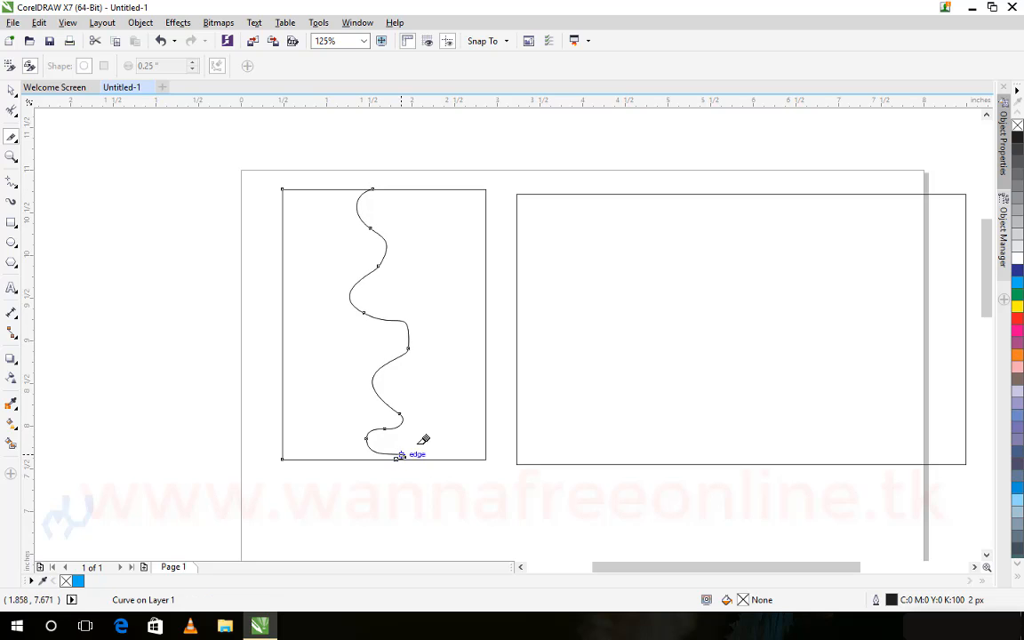
Step: Pull the two wavy-cut halves apart and delete the right half
click(12, 90)
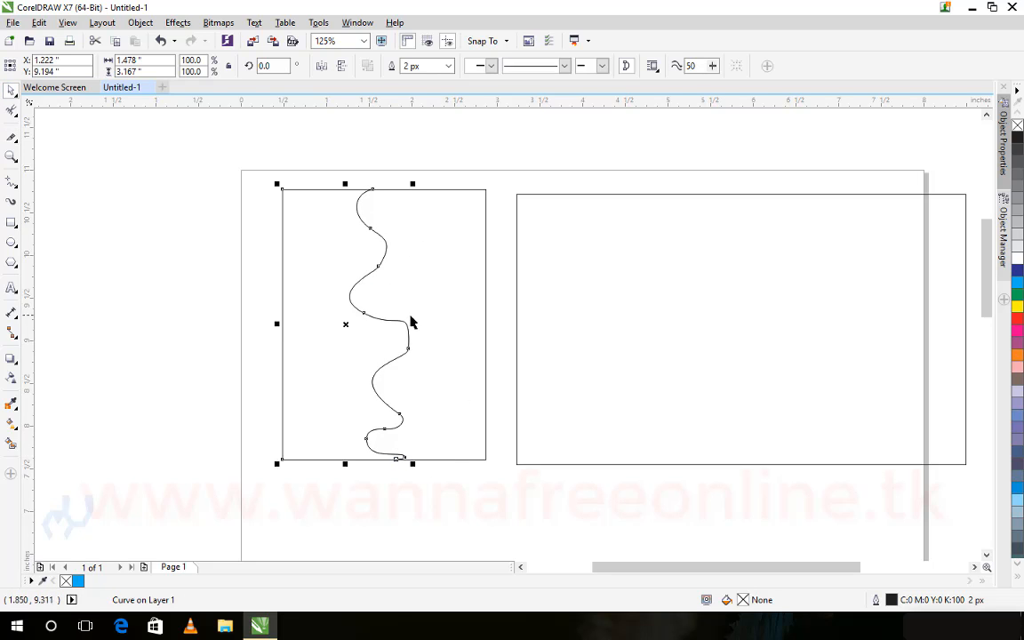
drag(345, 323, 282, 324)
right_click(281, 324)
click(384, 246)
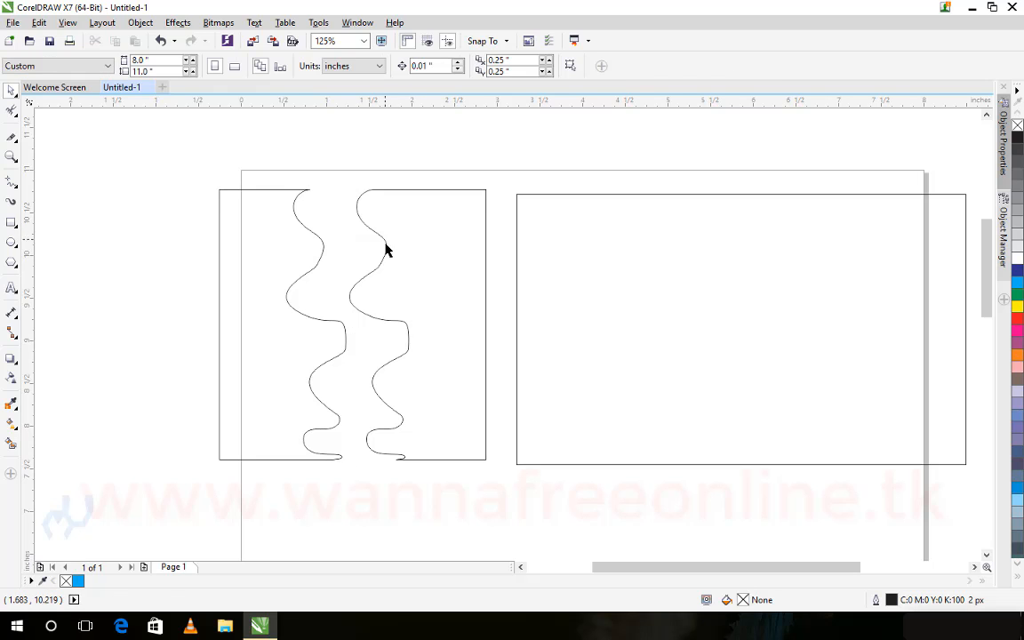
click(386, 247)
mouse_move(417, 324)
mouse_down()
mouse_move(445, 317)
mouse_move(449, 329)
mouse_up()
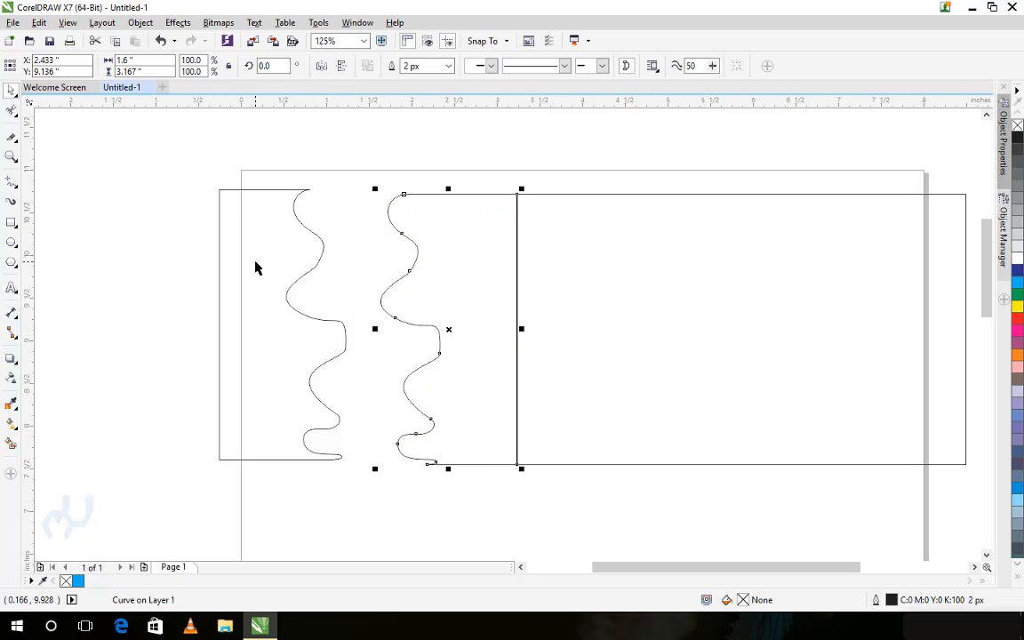
key(Delete)
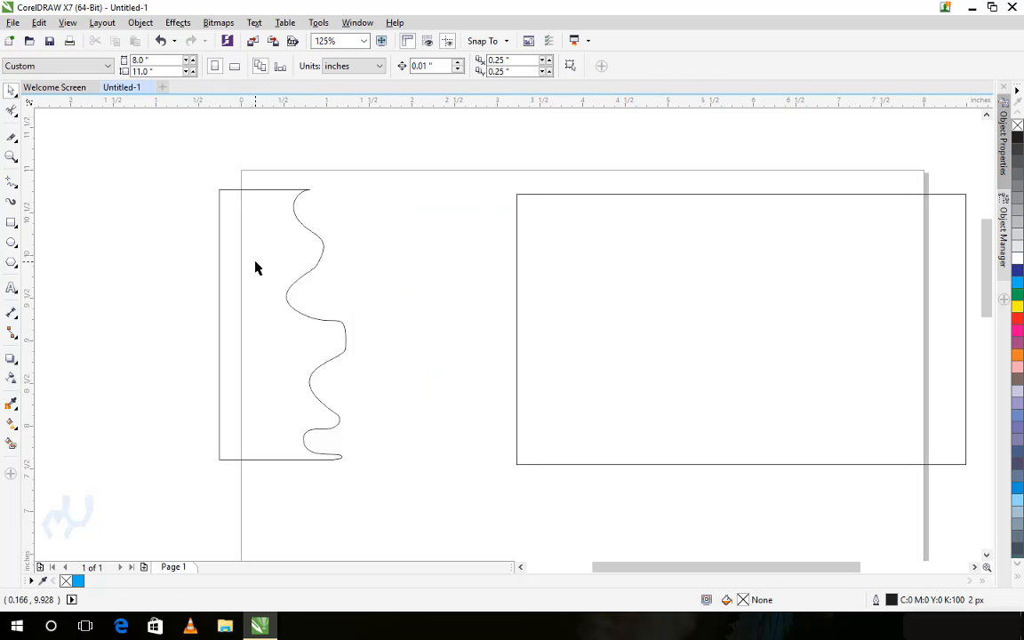
Step: Remove the remaining wavy piece and the large rectangle with the Virtual Segment Delete tool
click(16, 143)
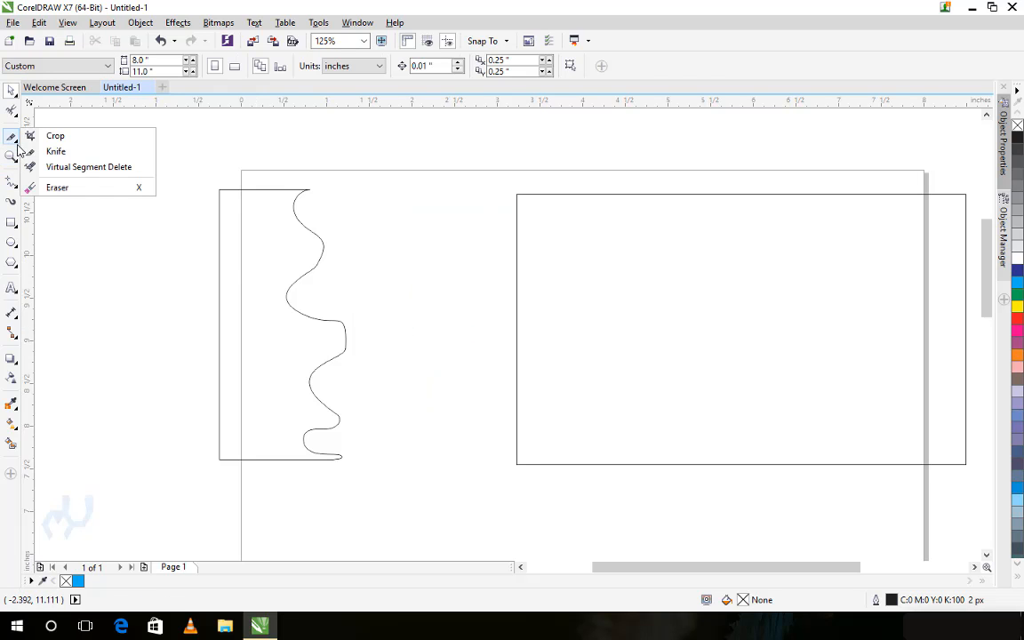
click(78, 167)
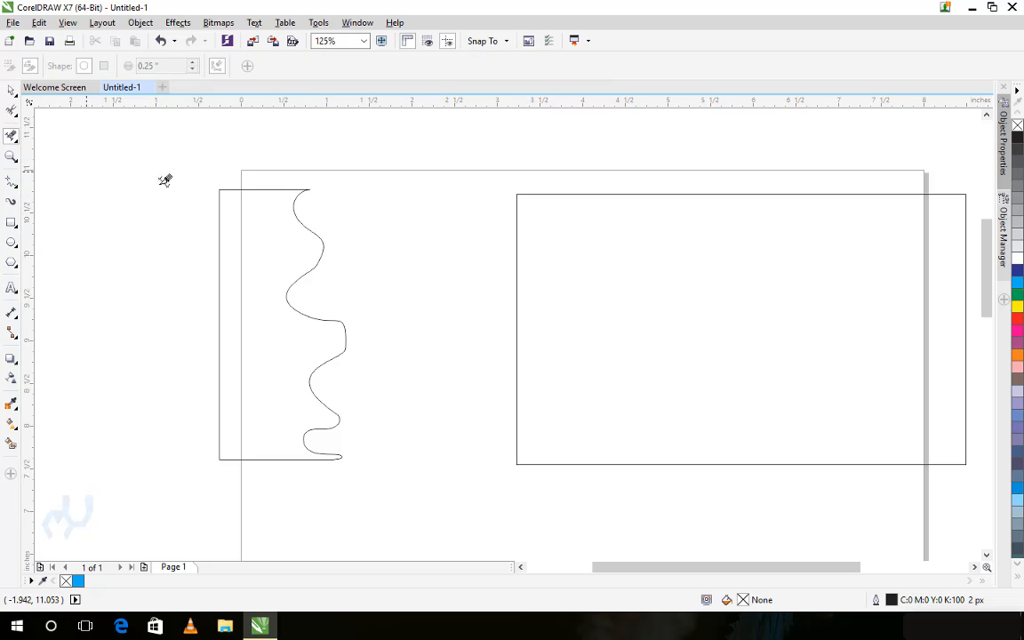
click(294, 181)
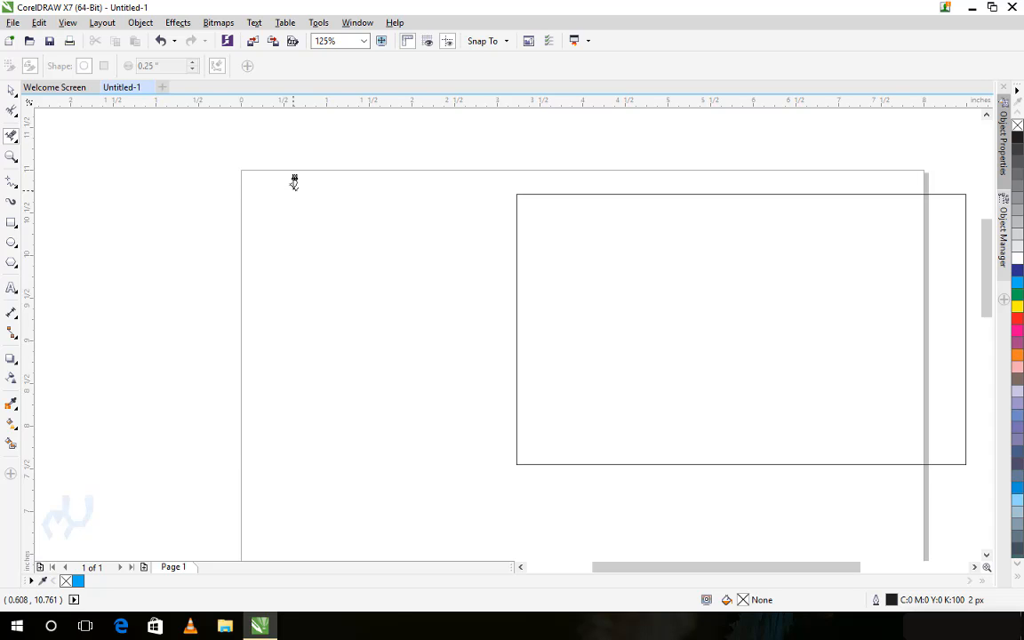
click(551, 188)
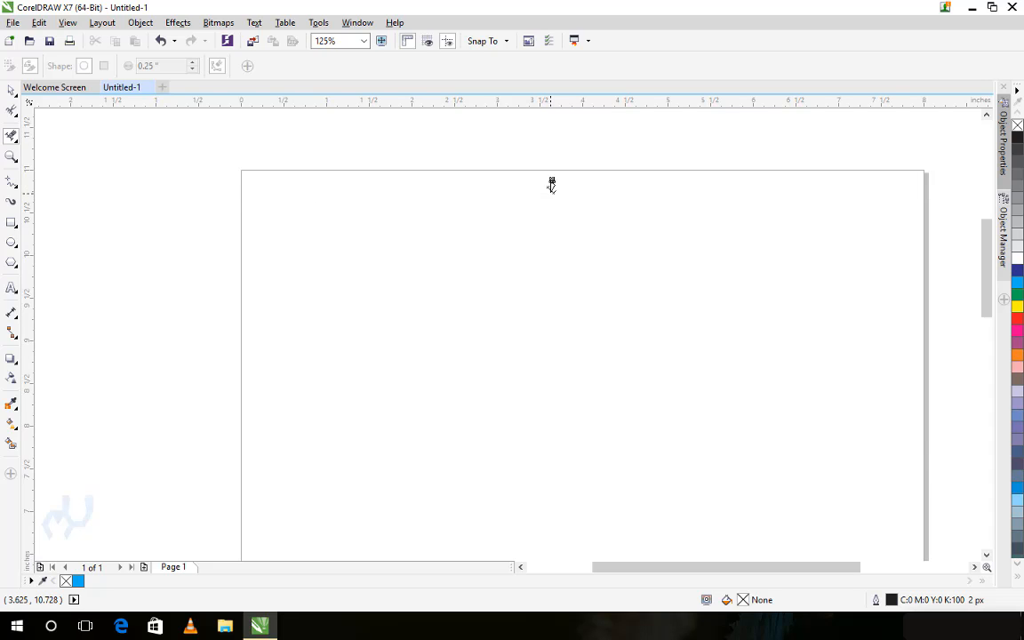
Step: Draw a rectangle about 6.1 in wide and 3.23 in high near the page's upper edge
click(16, 143)
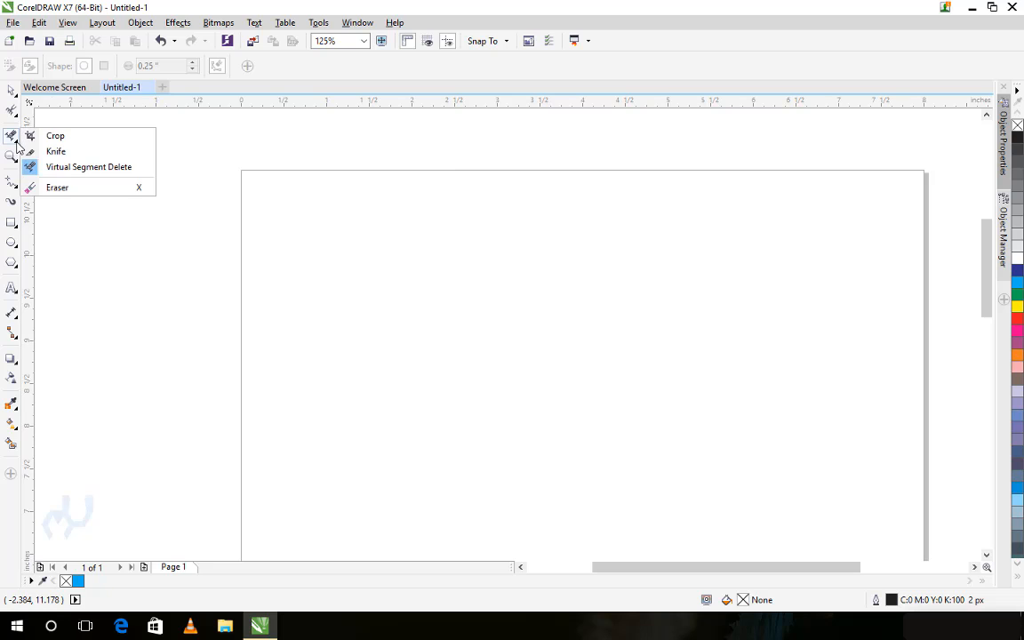
click(75, 187)
click(11, 222)
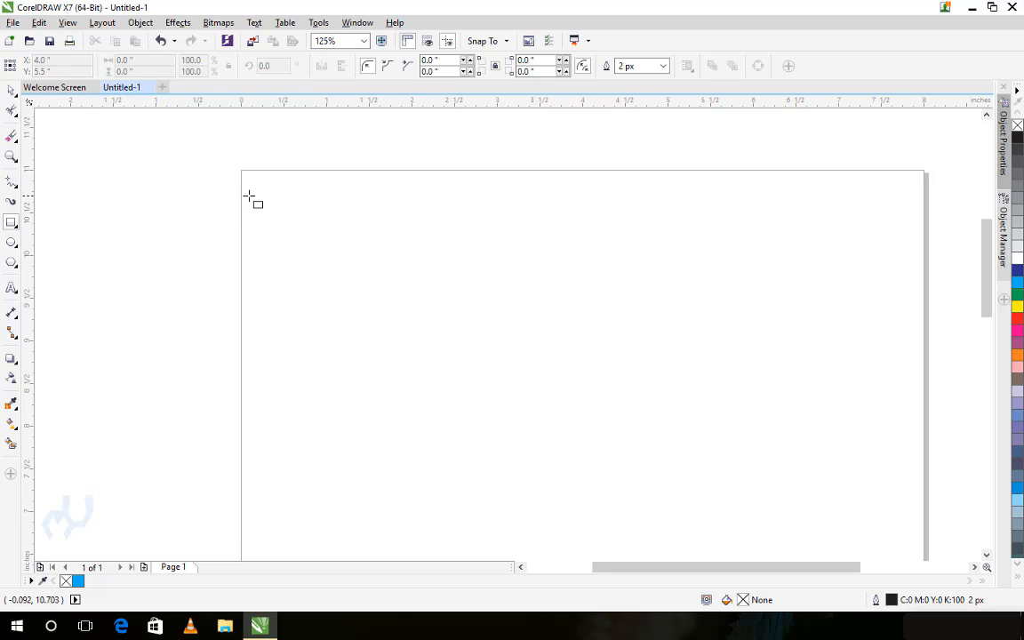
drag(238, 188, 758, 463)
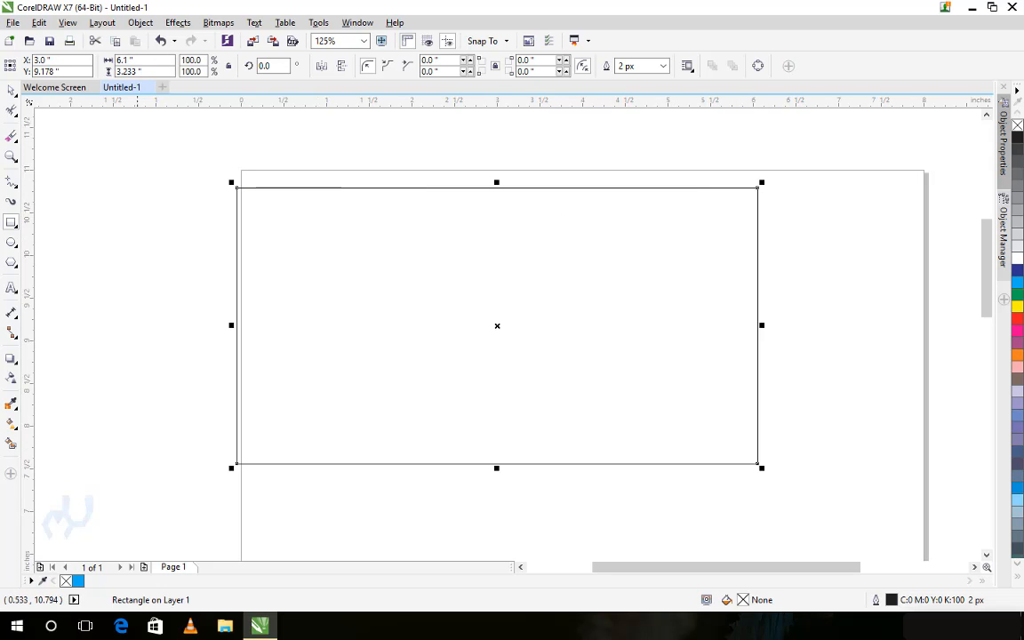
Step: Erase along the rectangle's top edge using the Eraser with a square 0.25 in nib
click(15, 139)
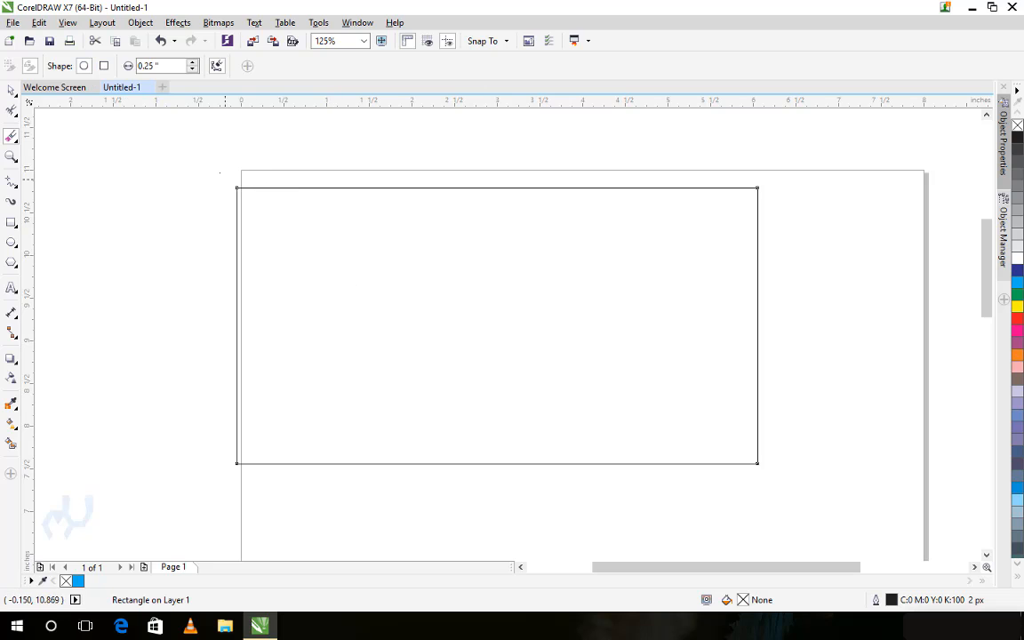
click(105, 68)
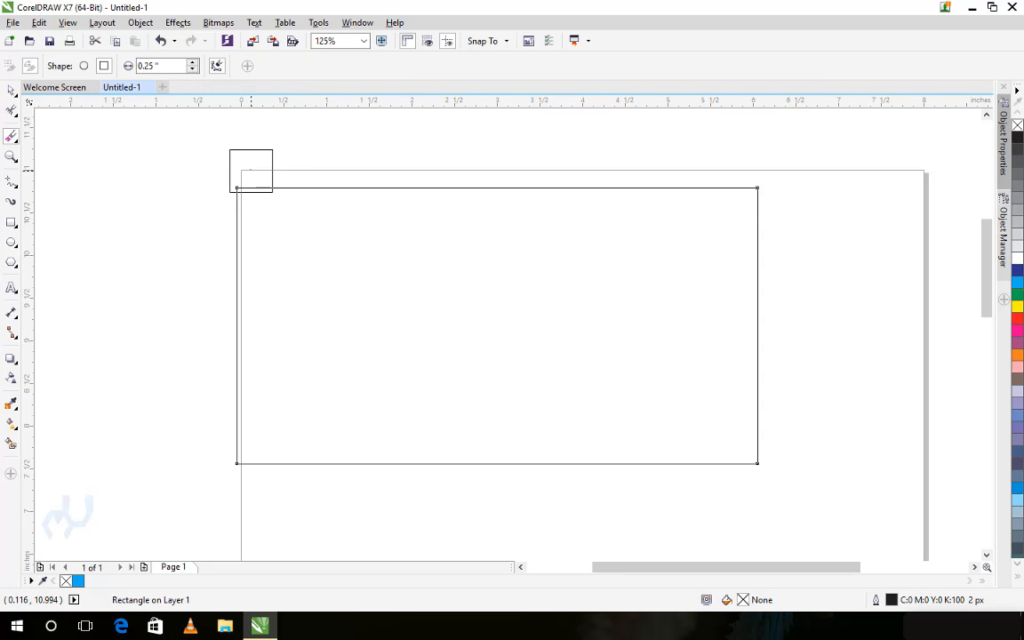
drag(247, 190, 756, 192)
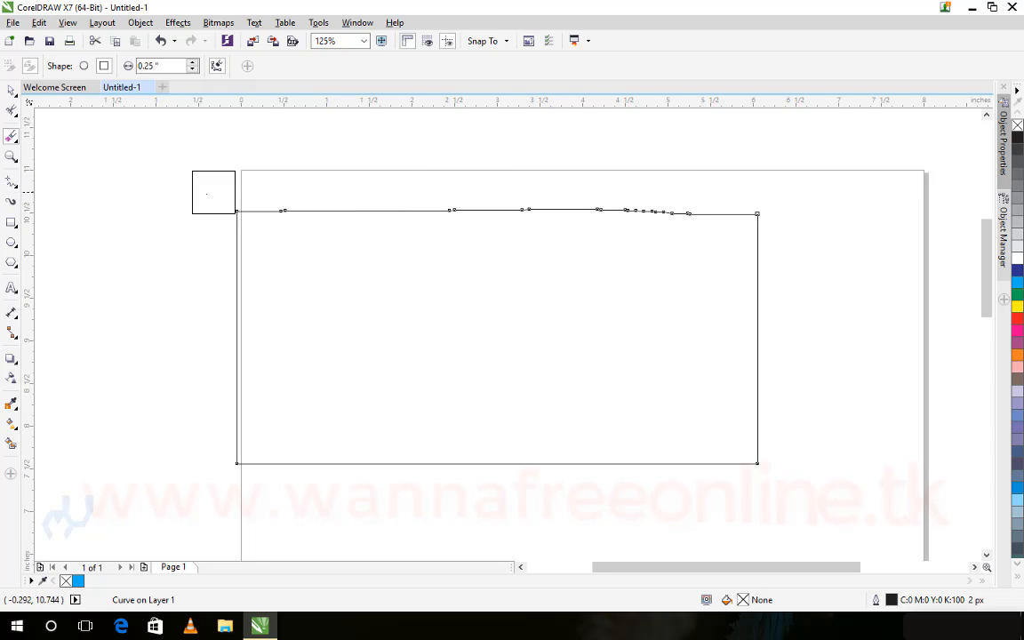
Step: Switch the Eraser to a round nib and erase along the shape's top edge, down its left edge and across the top again
click(84, 66)
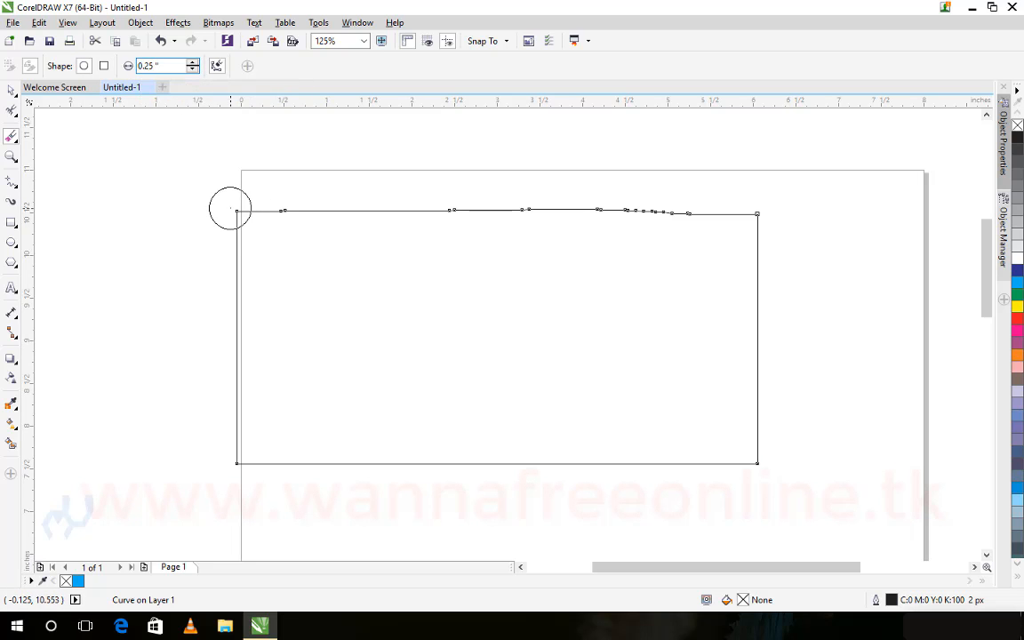
mouse_move(237, 214)
mouse_down()
mouse_move(765, 211)
mouse_move(503, 241)
mouse_move(279, 222)
mouse_move(430, 215)
mouse_move(259, 216)
mouse_up()
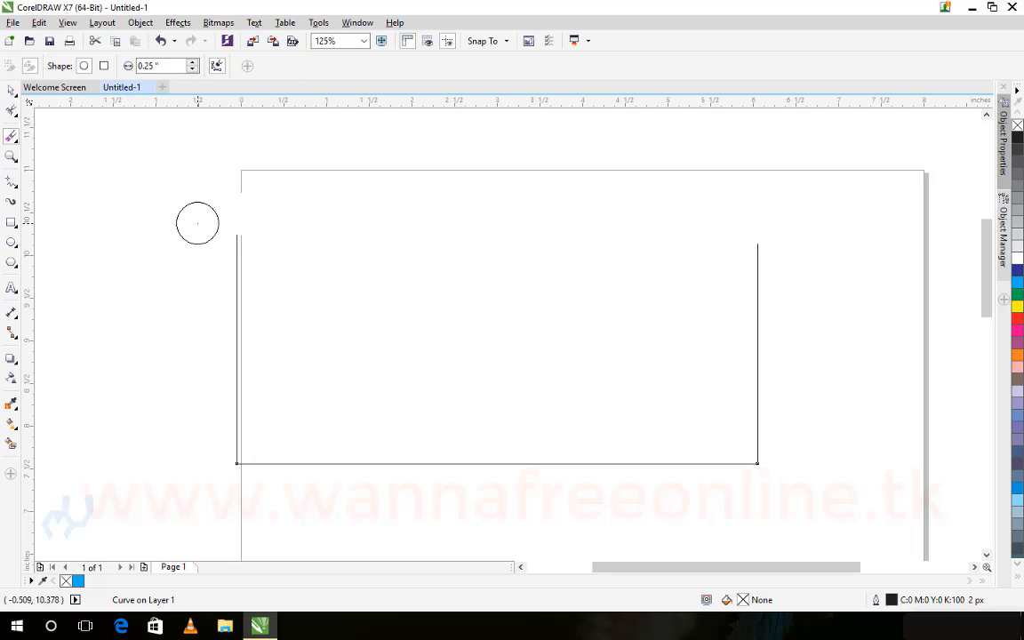
mouse_move(197, 223)
mouse_down()
mouse_move(311, 226)
mouse_move(243, 338)
mouse_move(254, 389)
mouse_move(247, 334)
mouse_up()
drag(247, 258, 663, 247)
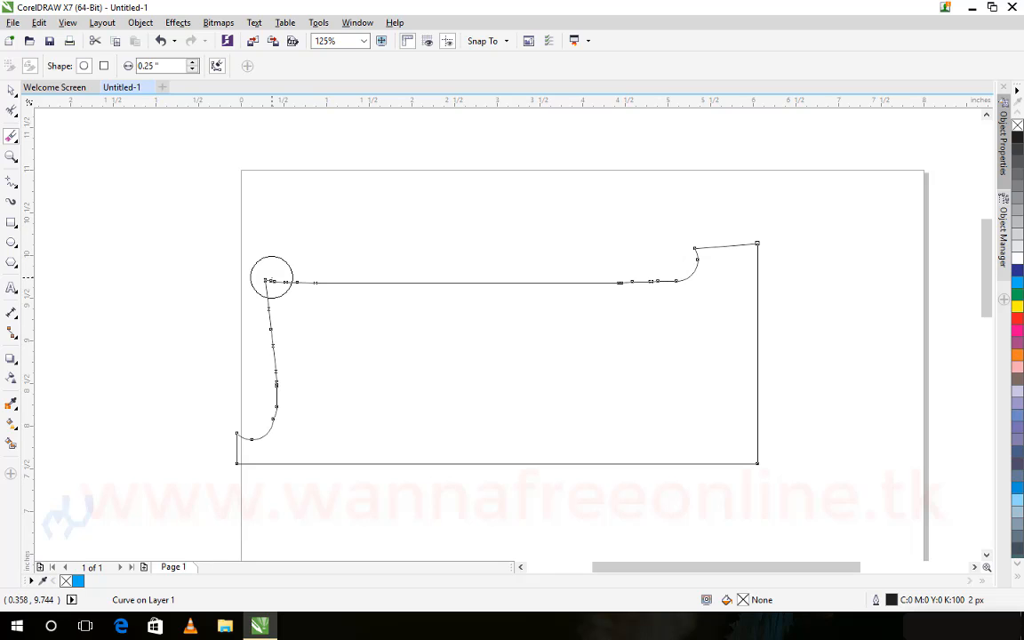
Step: Erase a straight diagonal band from the shape's upper-left corner to its lower-right corner
click(271, 279)
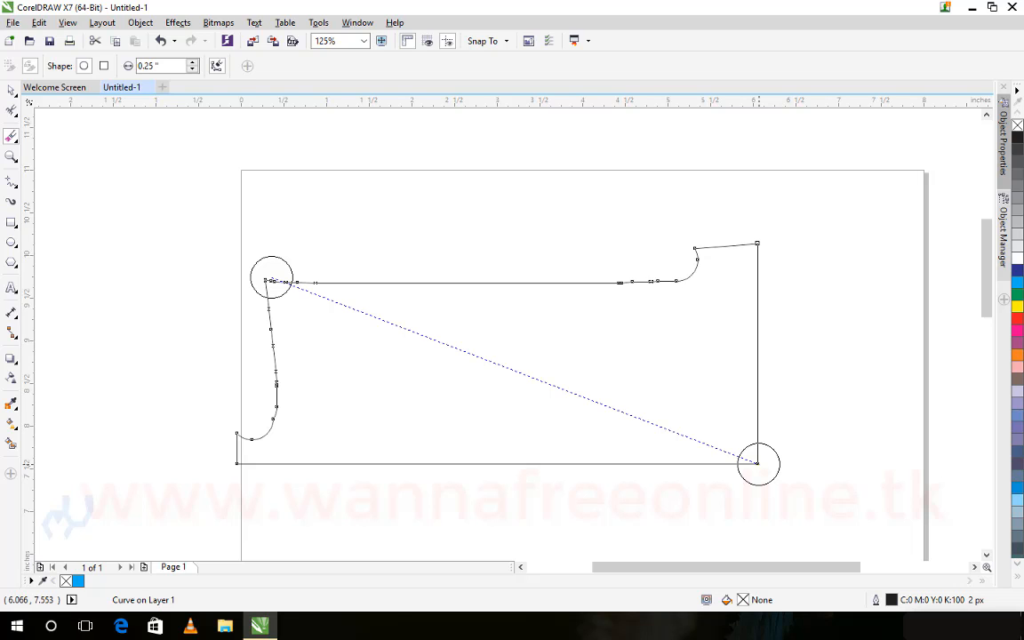
click(757, 463)
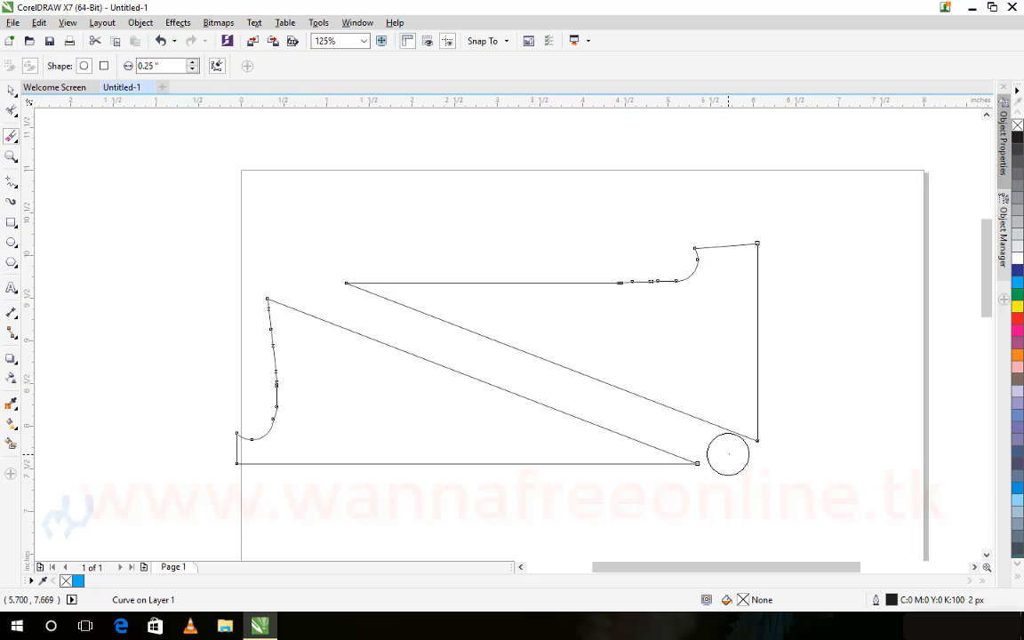
Step: Zoom in on the notch and upper-right corner of the erased shape with the Zoom tool
click(16, 145)
click(15, 158)
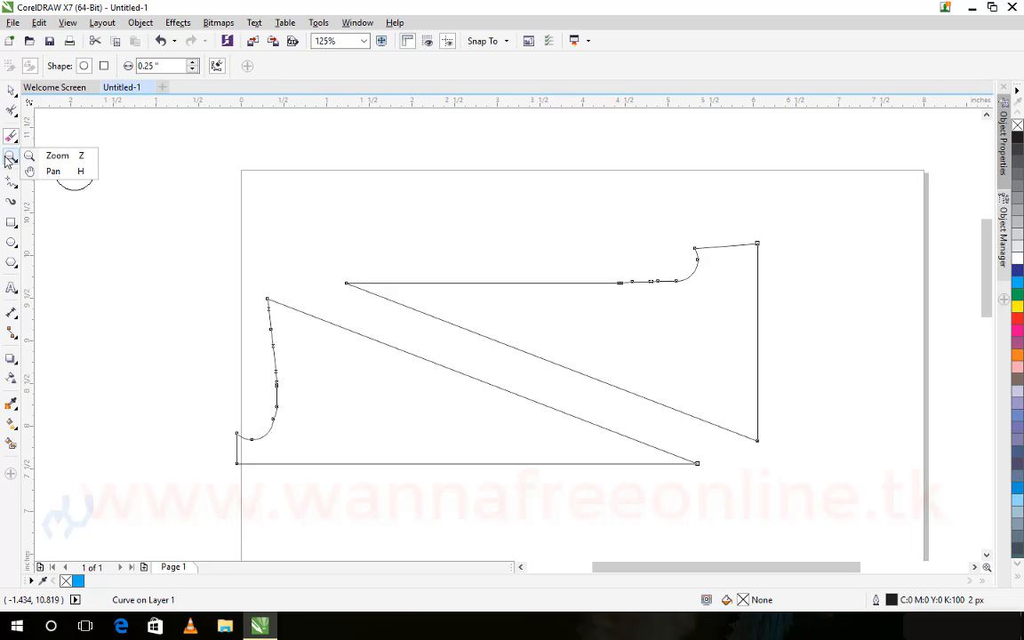
click(55, 153)
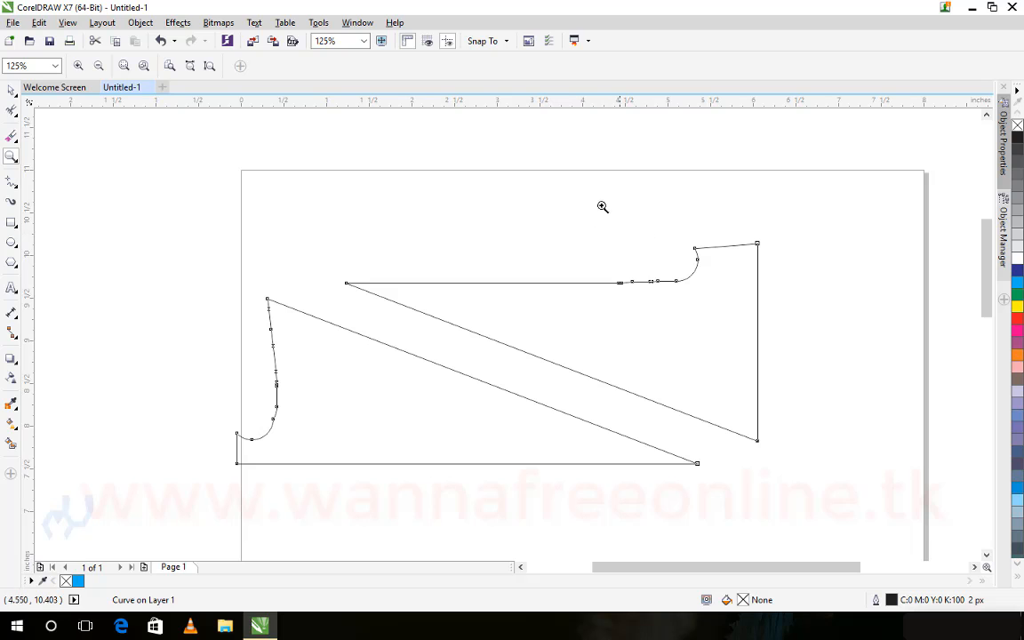
drag(637, 204, 748, 287)
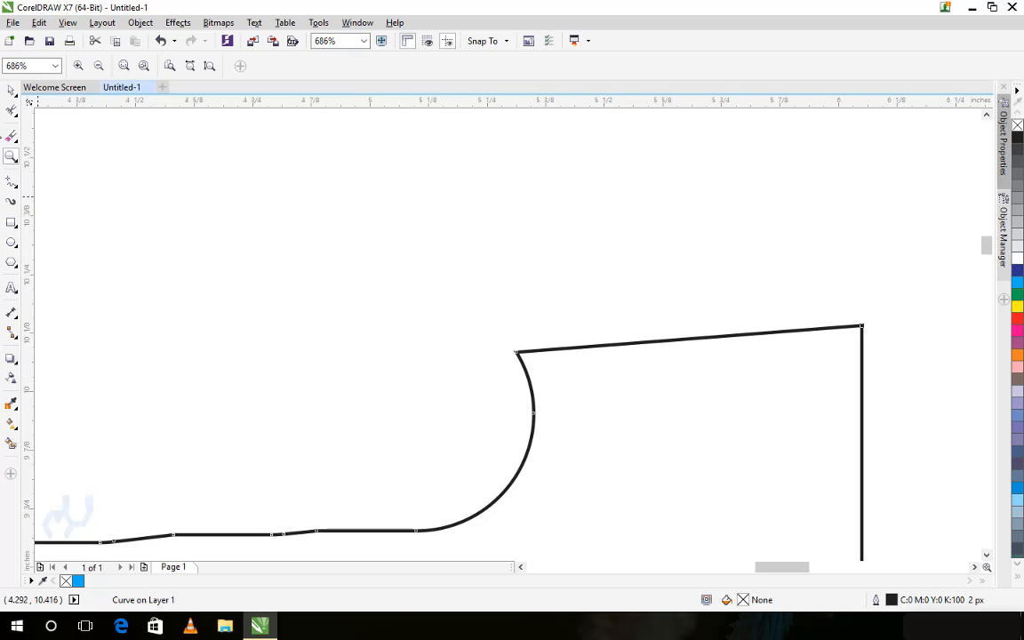
Step: Select the node at the notch's upper tip with the Shape tool and zoom back out to the whole shape
click(12, 113)
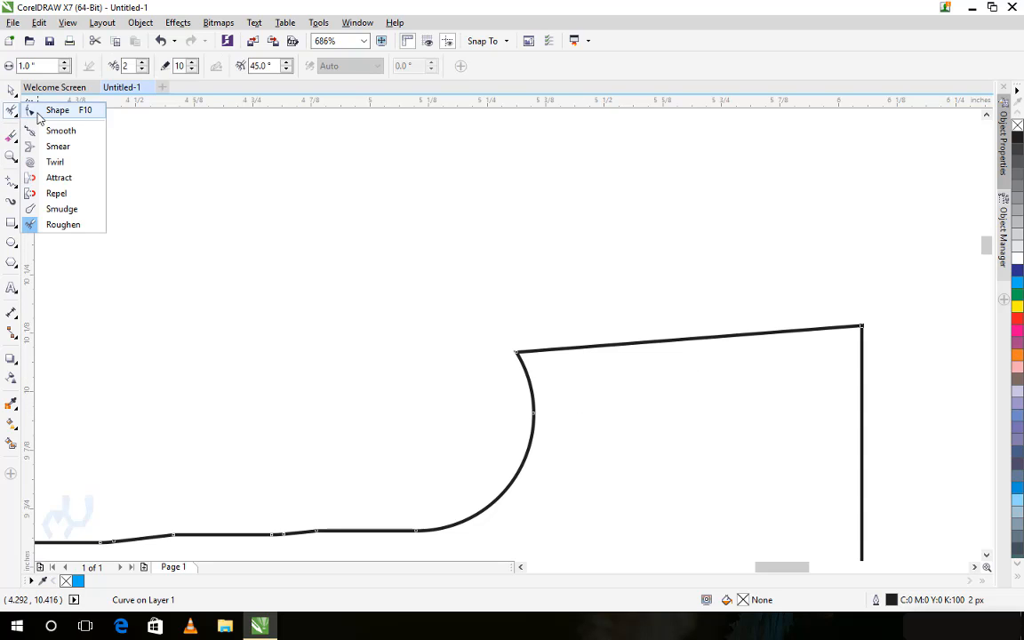
click(55, 107)
click(516, 353)
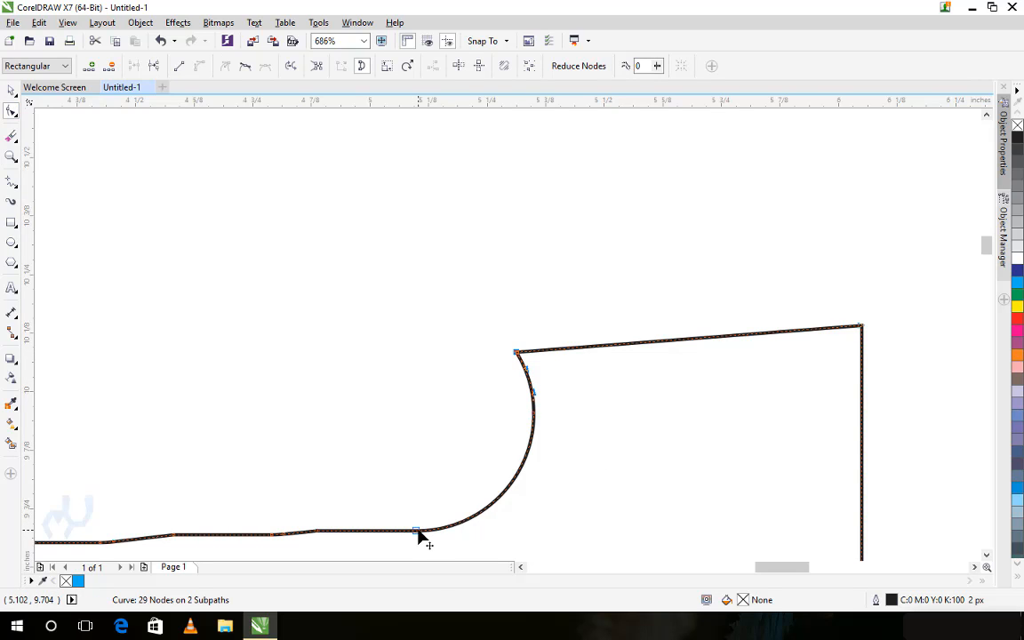
click(11, 156)
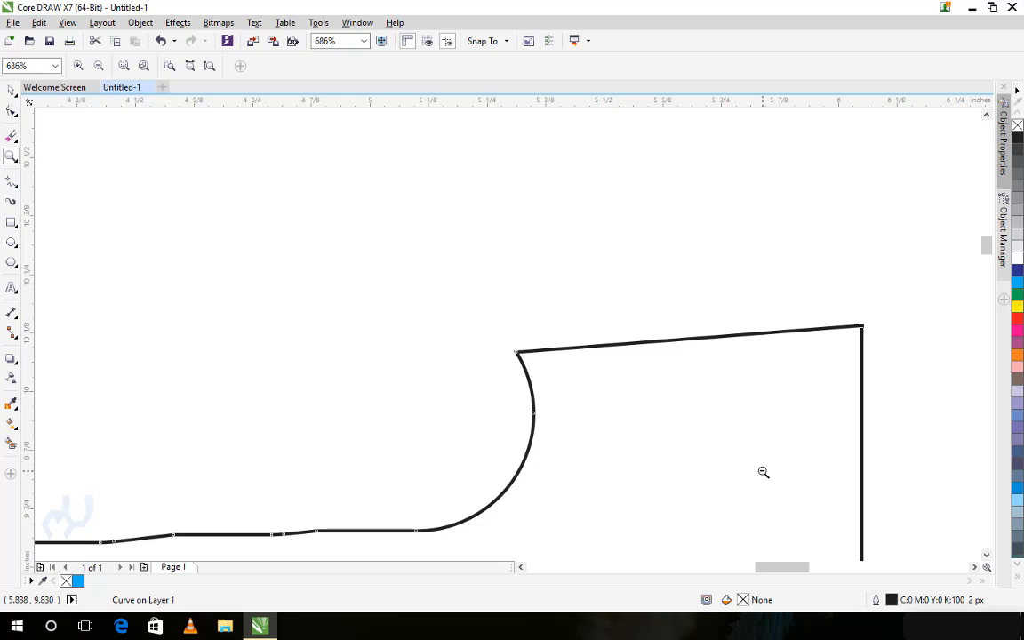
drag(763, 472, 126, 148)
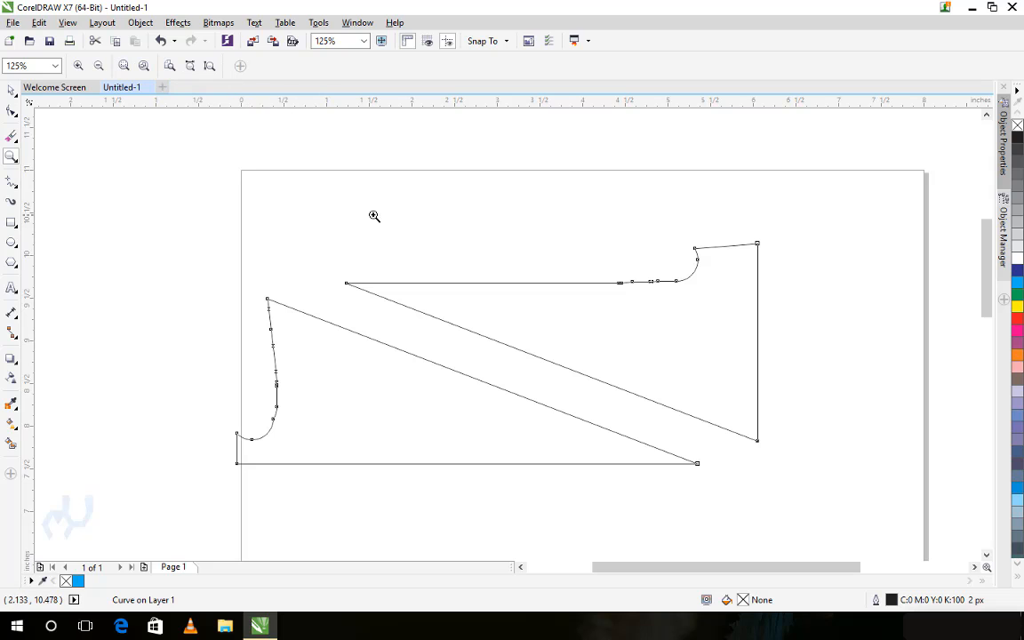
Step: Draw a rectangle about 4.01 by 1.32 in above the erased shape's left end and one about 4.38 by 2.48 in below it
click(11, 90)
click(585, 283)
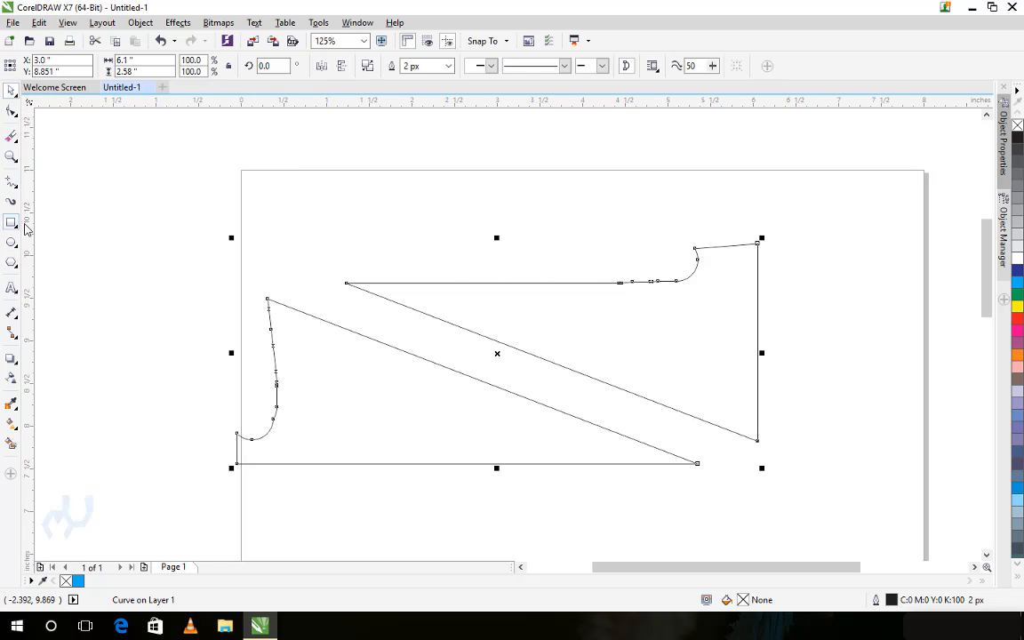
click(12, 222)
drag(90, 129, 432, 241)
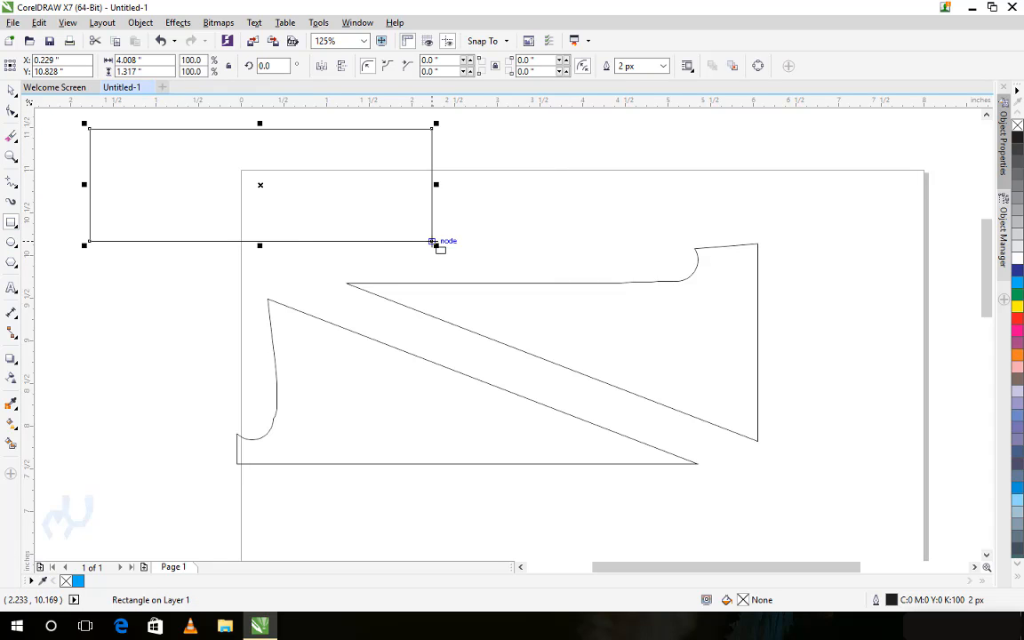
drag(98, 471, 481, 519)
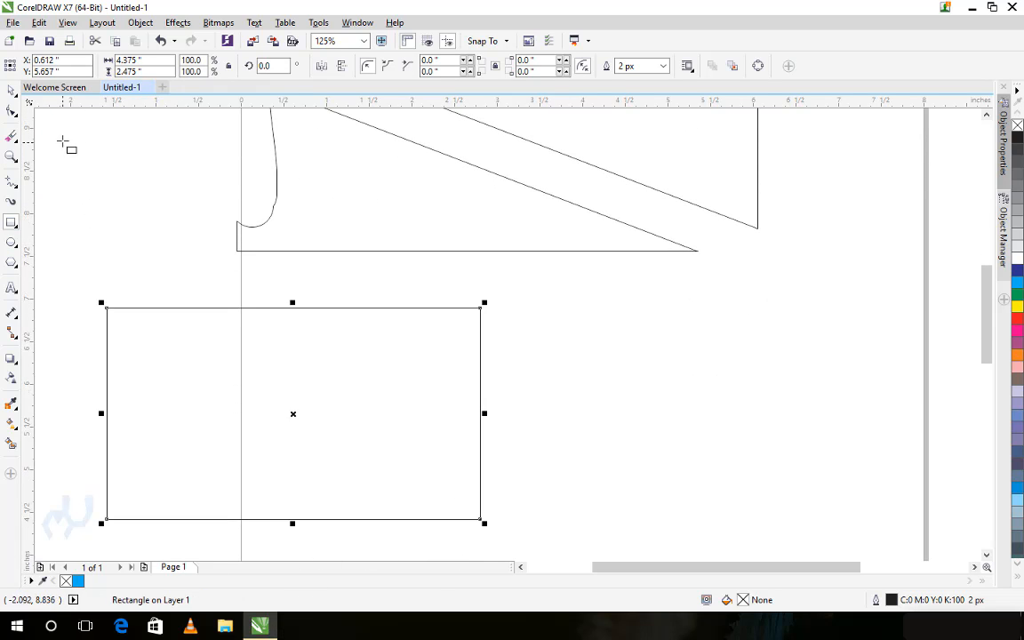
Step: Select the erased curve and zoom to the selection, followed by a zoom to all objects
click(9, 91)
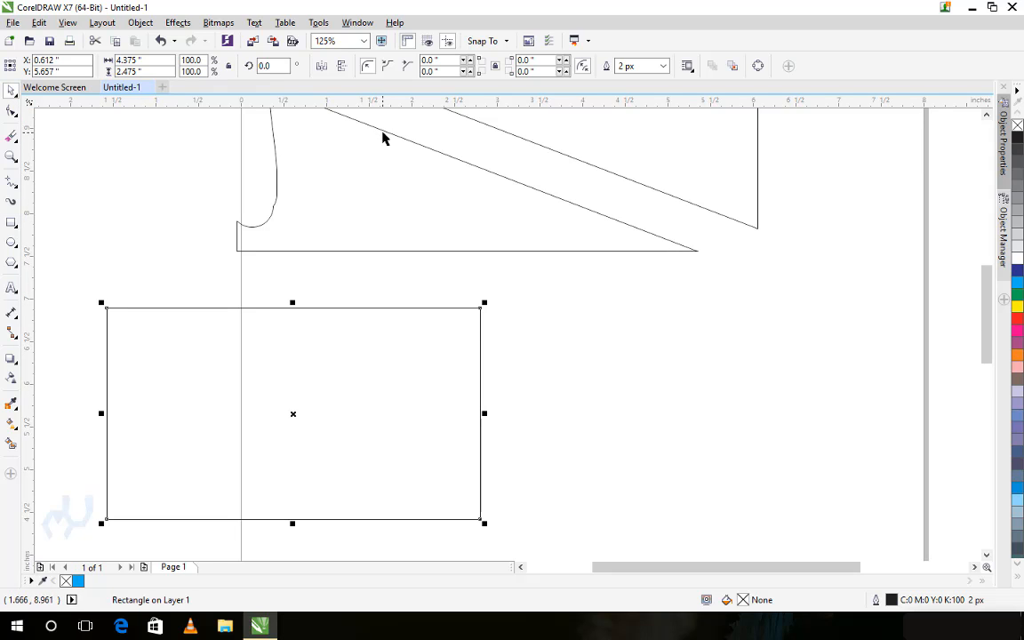
click(383, 134)
click(10, 158)
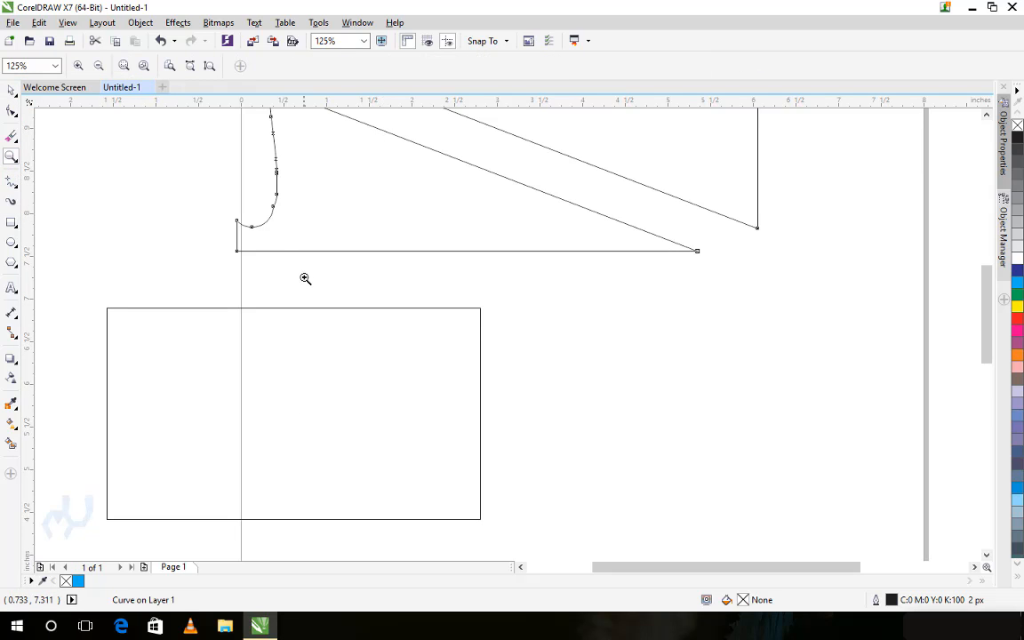
click(124, 67)
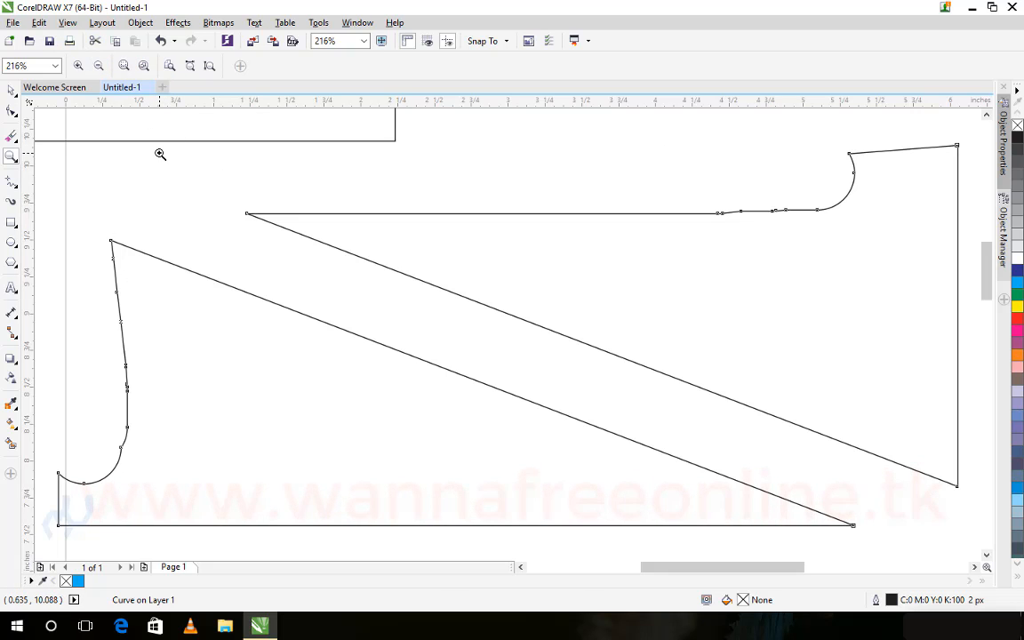
click(143, 67)
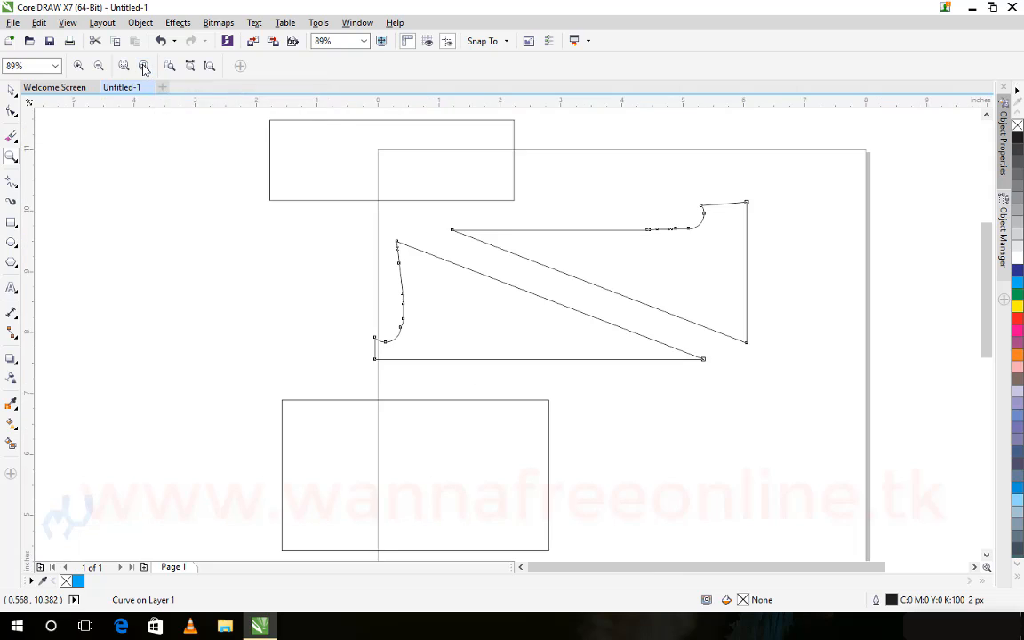
Step: Zoom in progressively on the lower-left notch of the erased curve with the Zoom tool
click(17, 165)
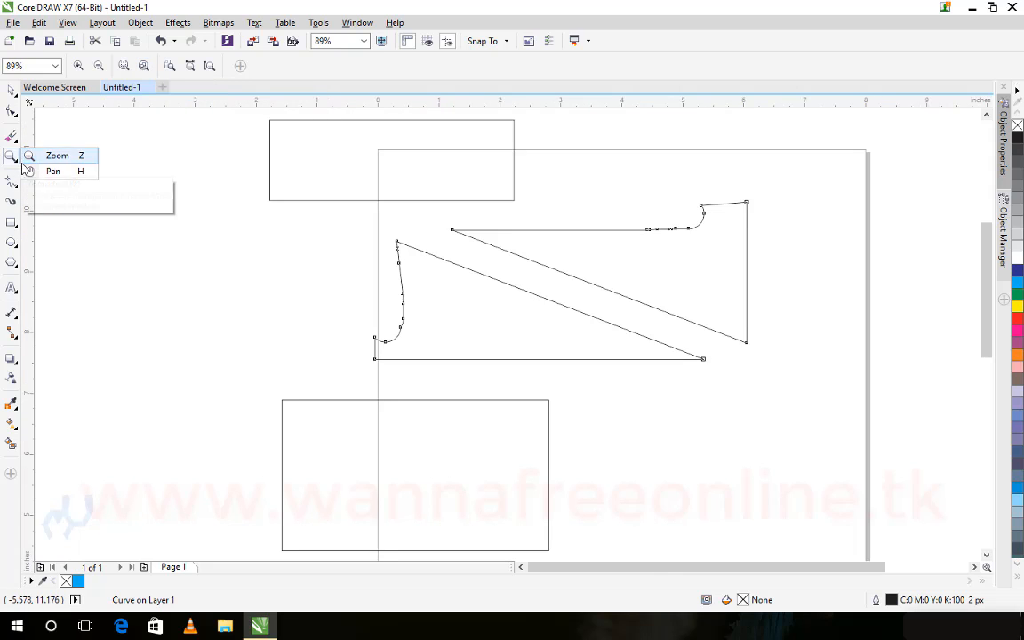
click(27, 168)
click(16, 165)
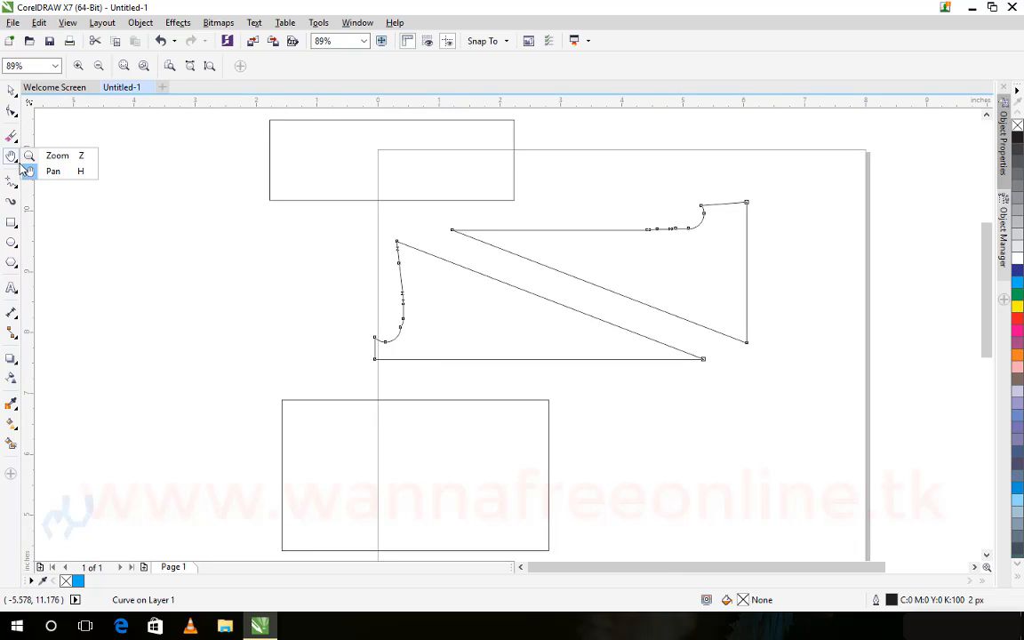
click(32, 157)
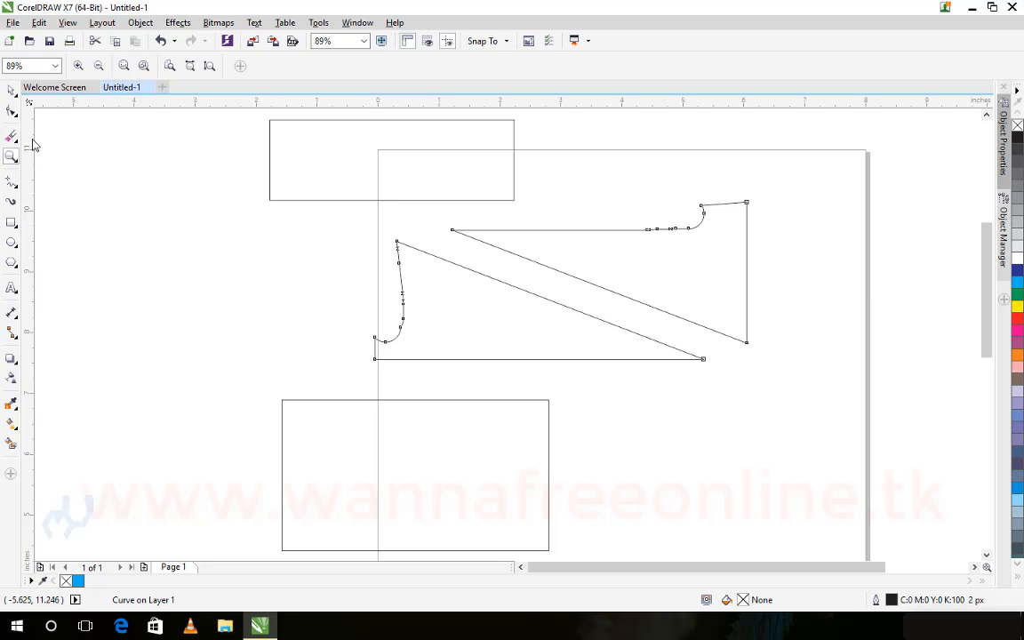
click(78, 67)
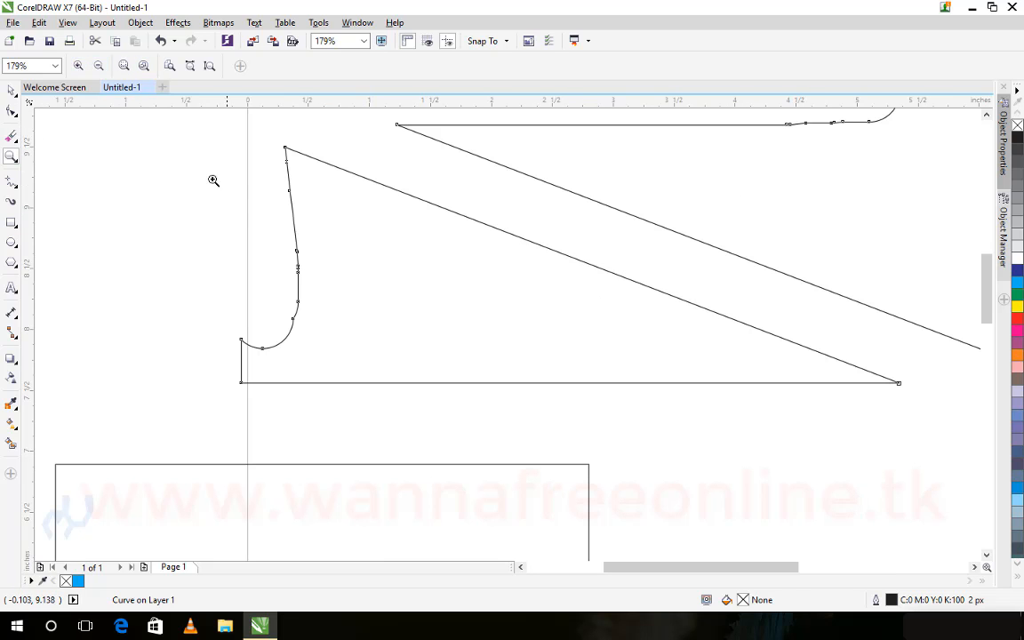
drag(160, 208, 462, 434)
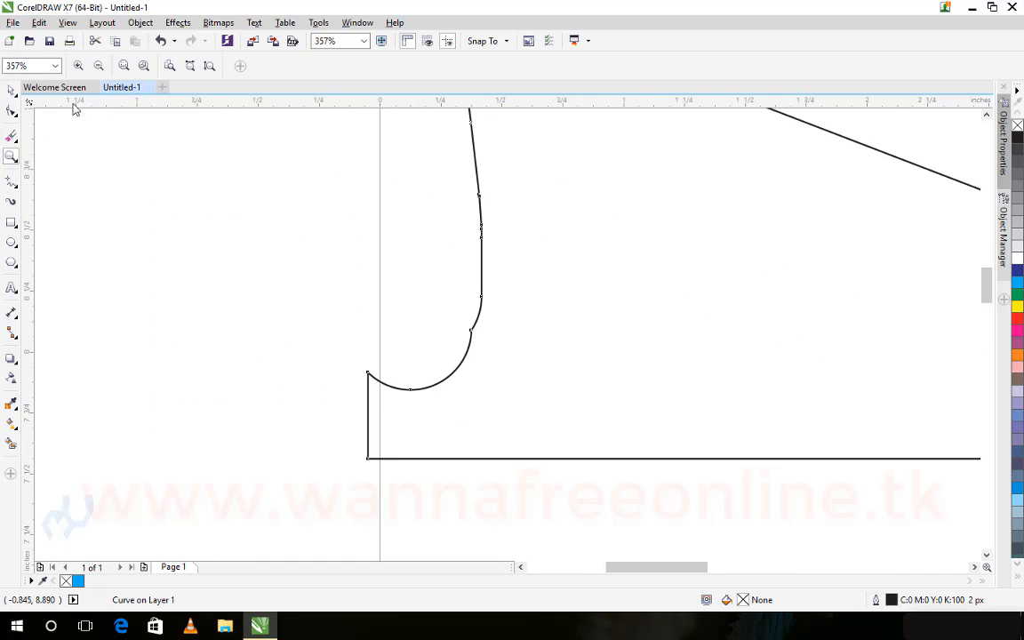
Step: Pan across the erased shape to its right end and back to its left end, continuing with the Pick tool active
click(18, 162)
click(54, 171)
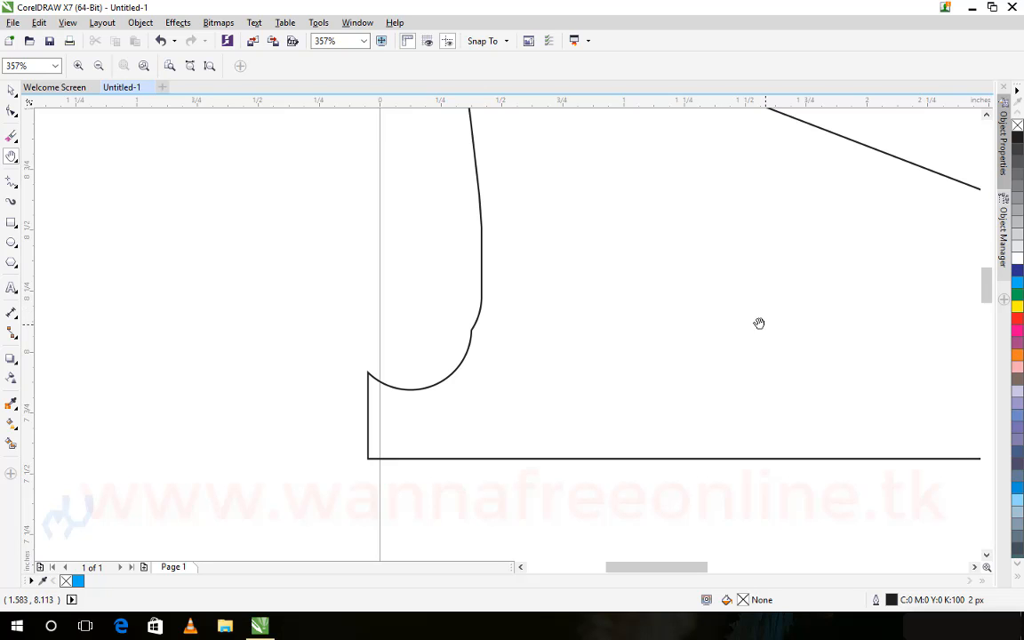
drag(759, 323, 457, 318)
drag(766, 248, 508, 274)
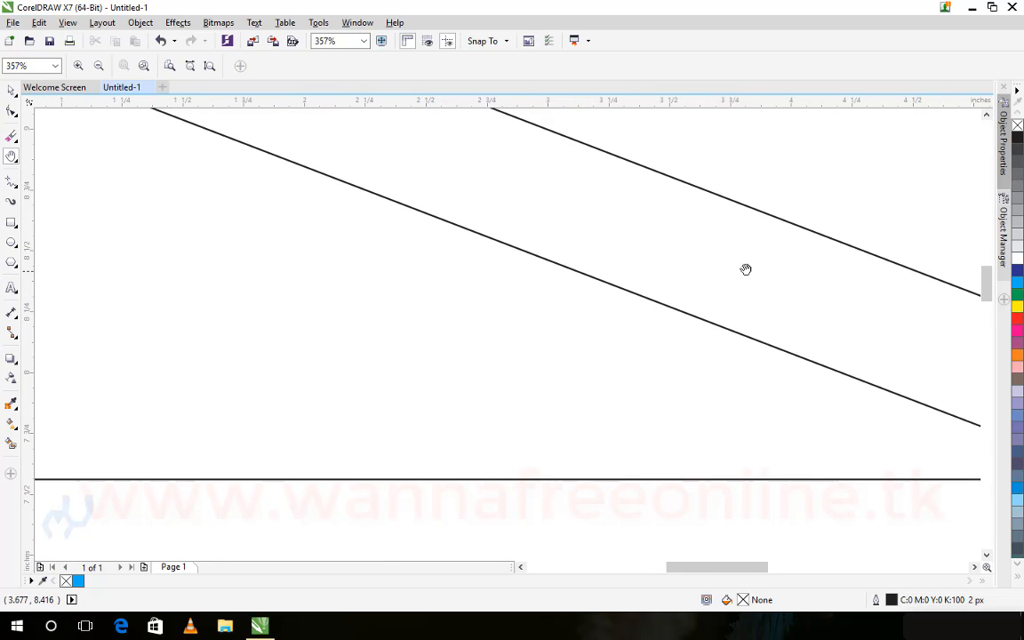
drag(745, 269, 372, 287)
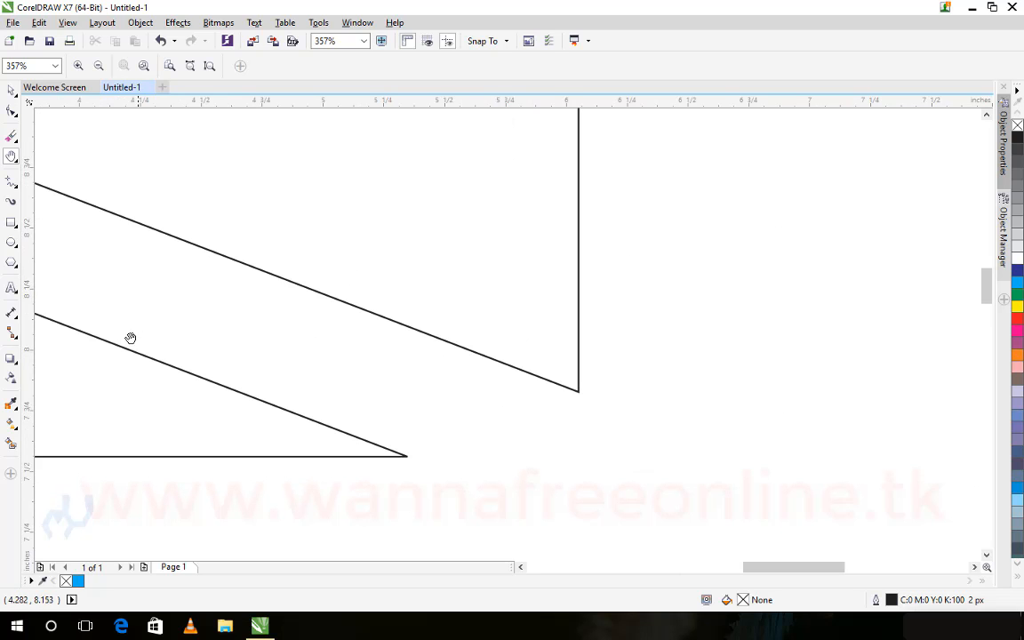
drag(130, 338, 587, 332)
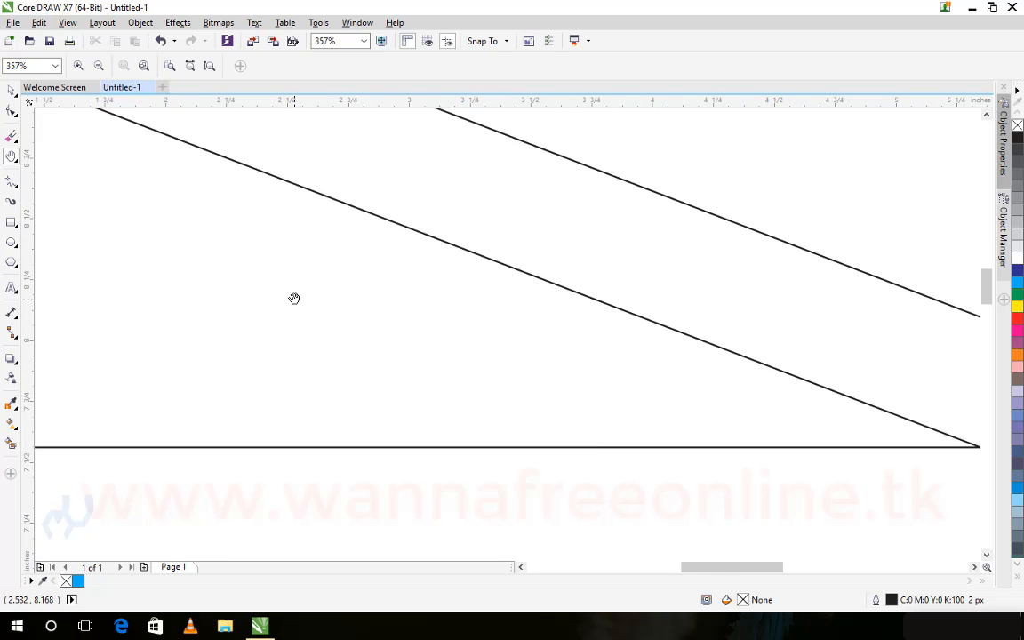
drag(294, 298, 594, 313)
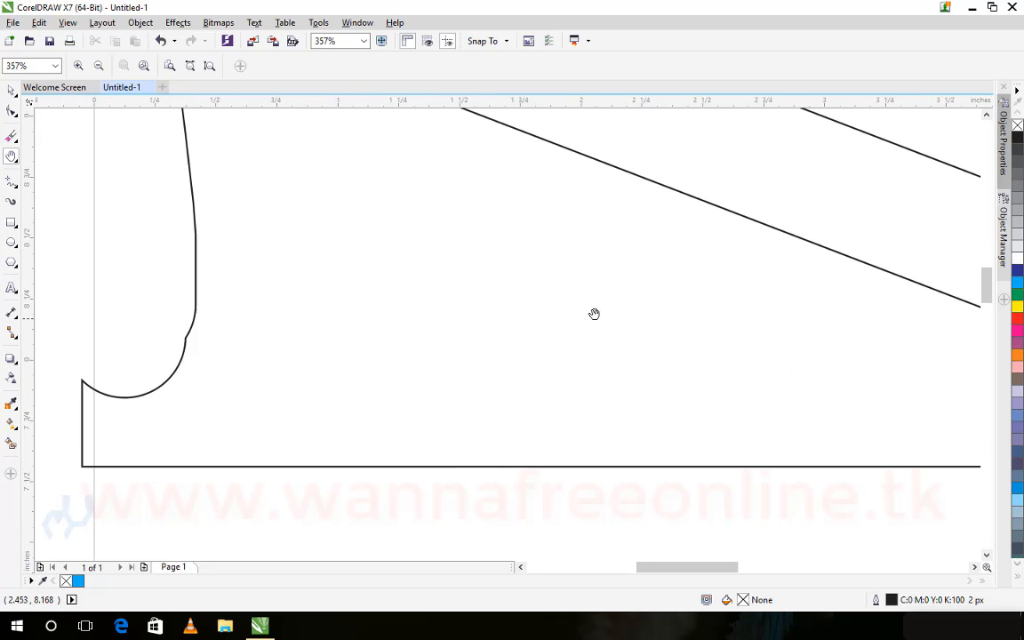
click(9, 92)
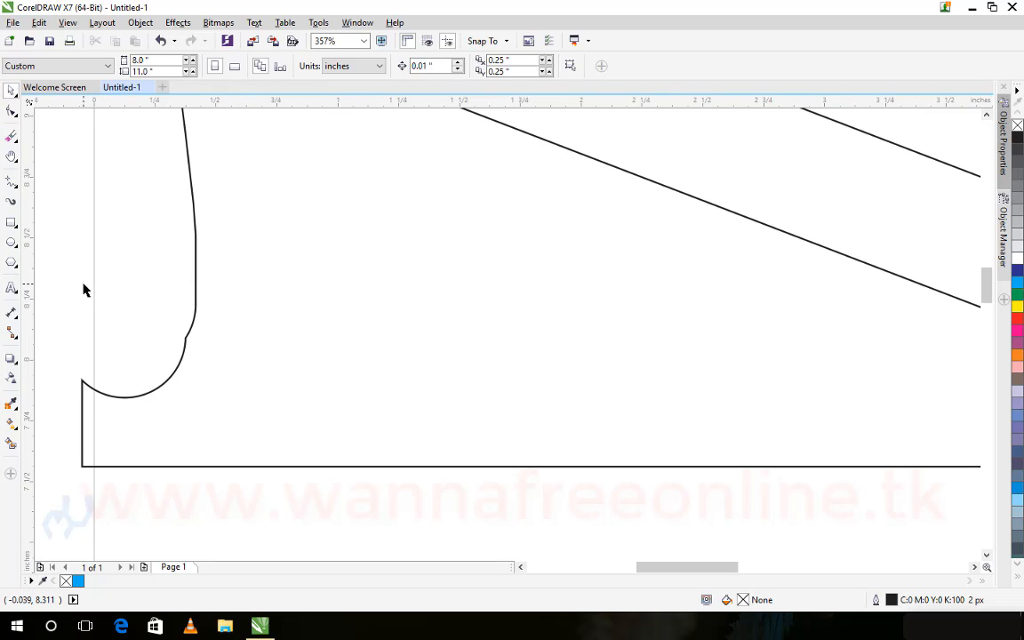
drag(116, 285, 264, 280)
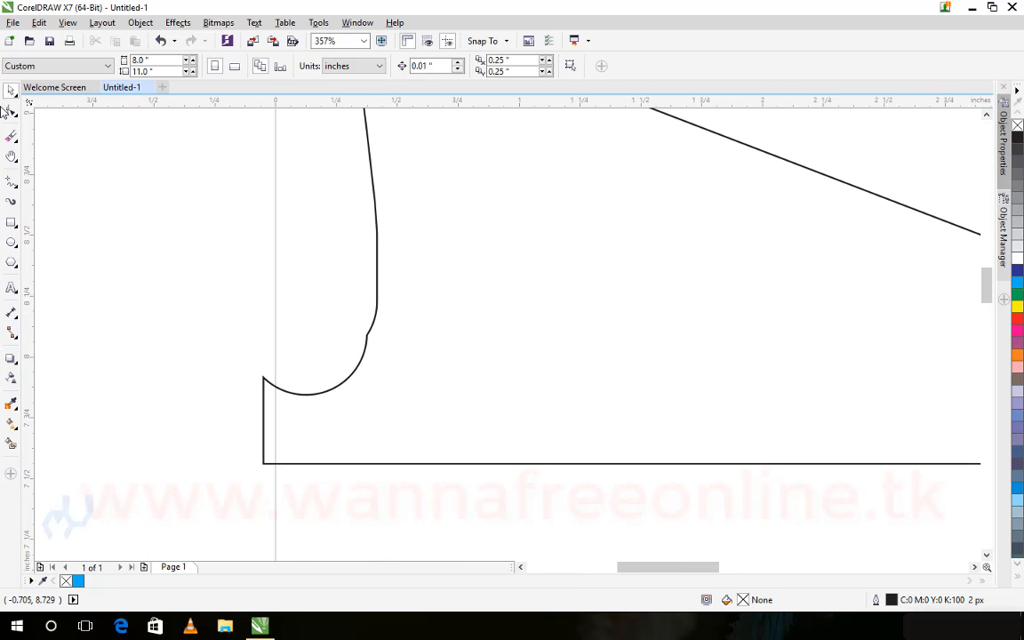